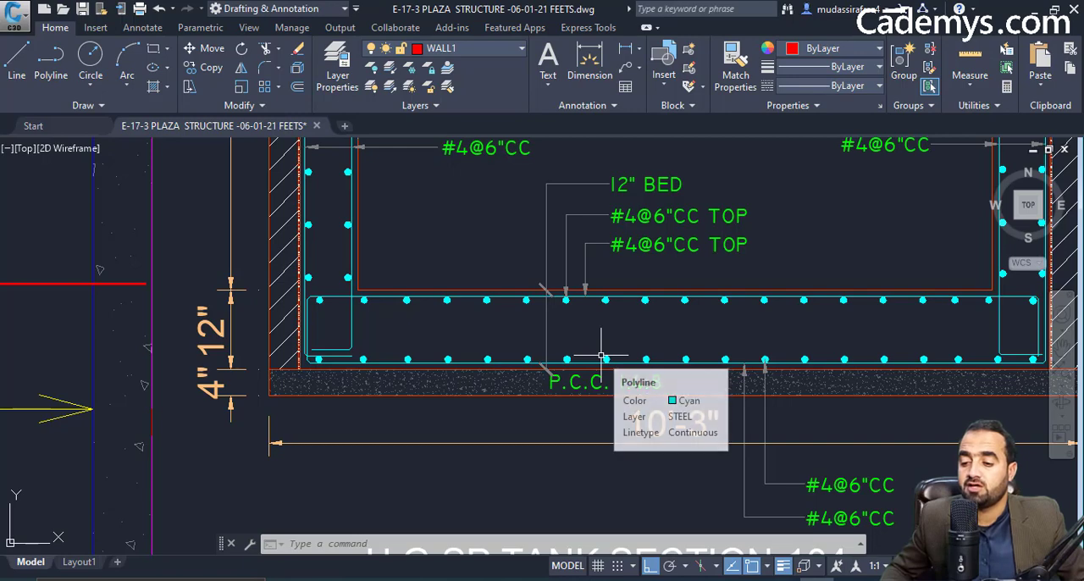
# Examine the tank section's base slab reinforcement and the overall length and width on the bed reinforcement plan.
pyautogui.moveTo(622, 346); pyautogui.dragTo(497, 338)
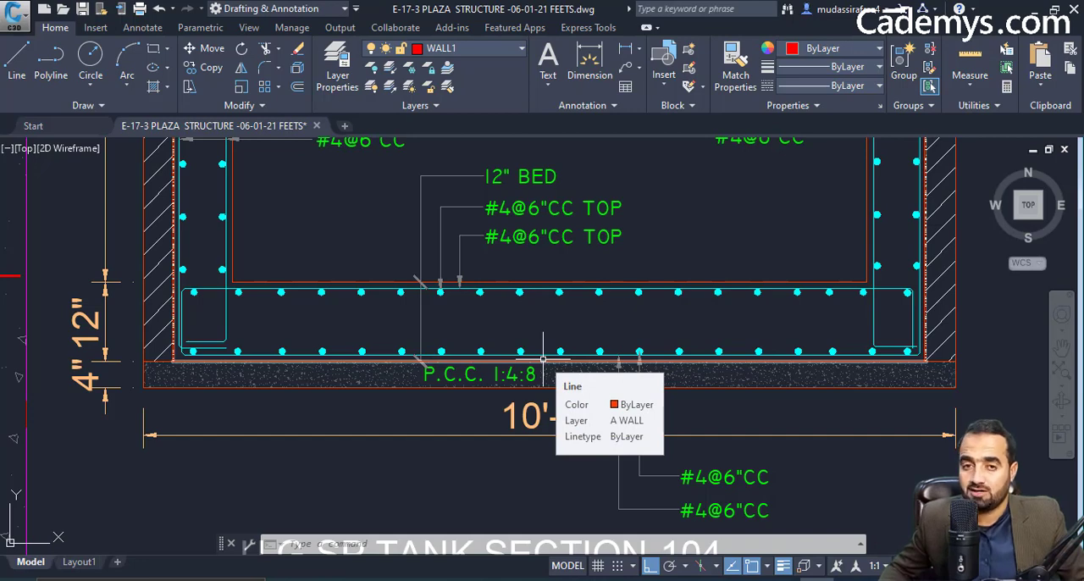
pyautogui.moveTo(448, 363)
pyautogui.mouseDown()
pyautogui.moveTo(489, 343)
pyautogui.moveTo(589, 327)
pyautogui.mouseUp()
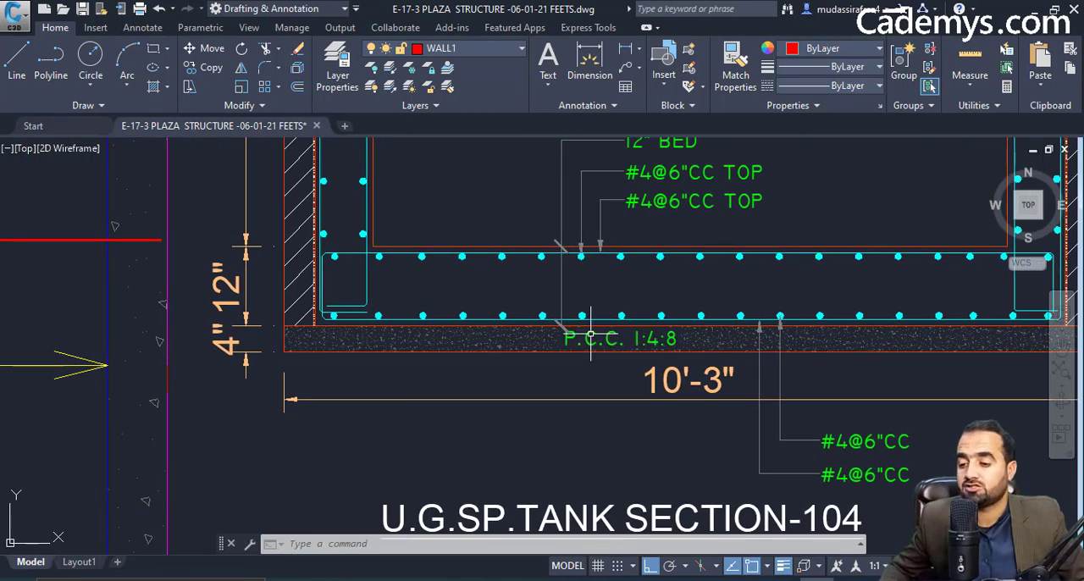
pyautogui.scroll(-4, 646, 348)
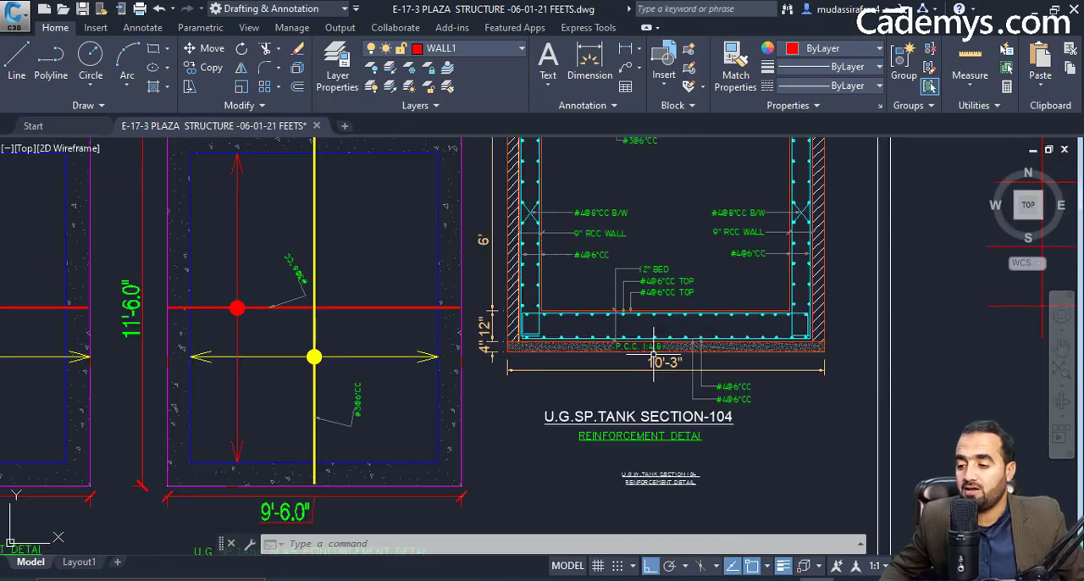
pyautogui.moveTo(676, 358); pyautogui.dragTo(748, 358)
pyautogui.moveTo(570, 343); pyautogui.dragTo(838, 340)
pyautogui.scroll(-2, 534, 337)
pyautogui.scroll(2, 353, 321)
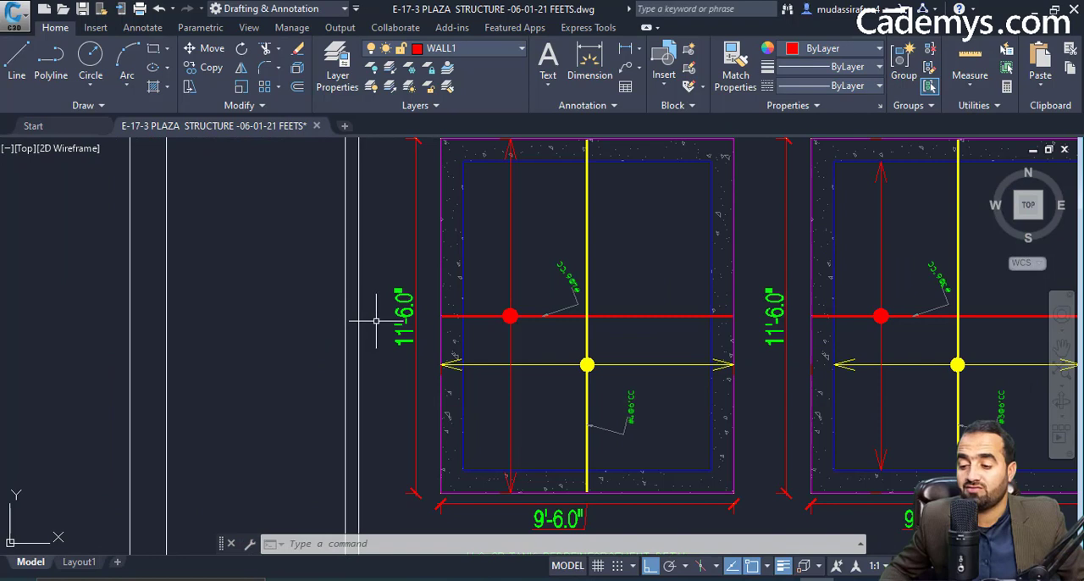
pyautogui.moveTo(390, 339); pyautogui.dragTo(393, 370)
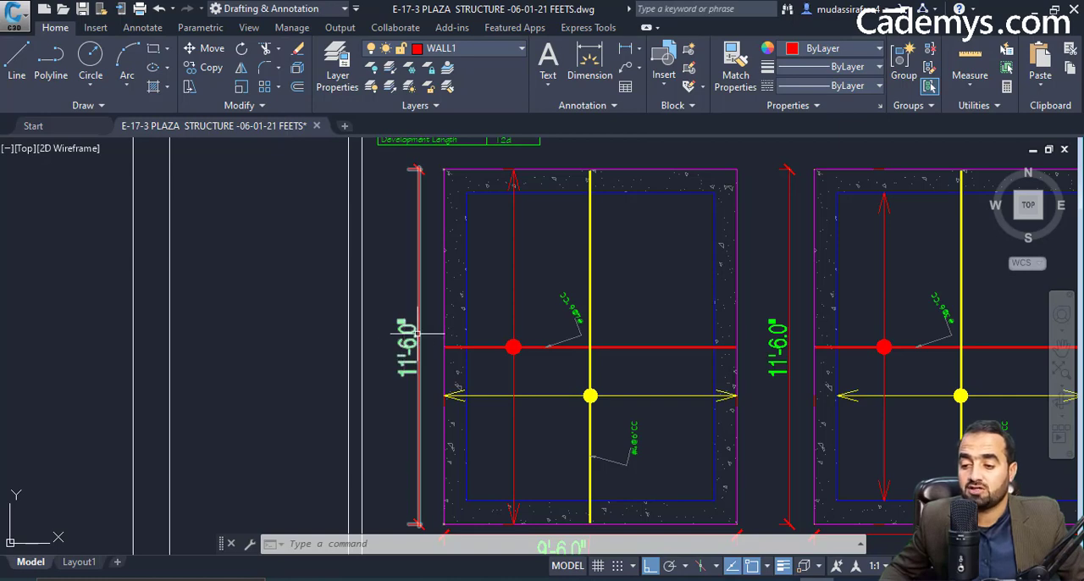
pyautogui.moveTo(404, 344); pyautogui.dragTo(445, 212)
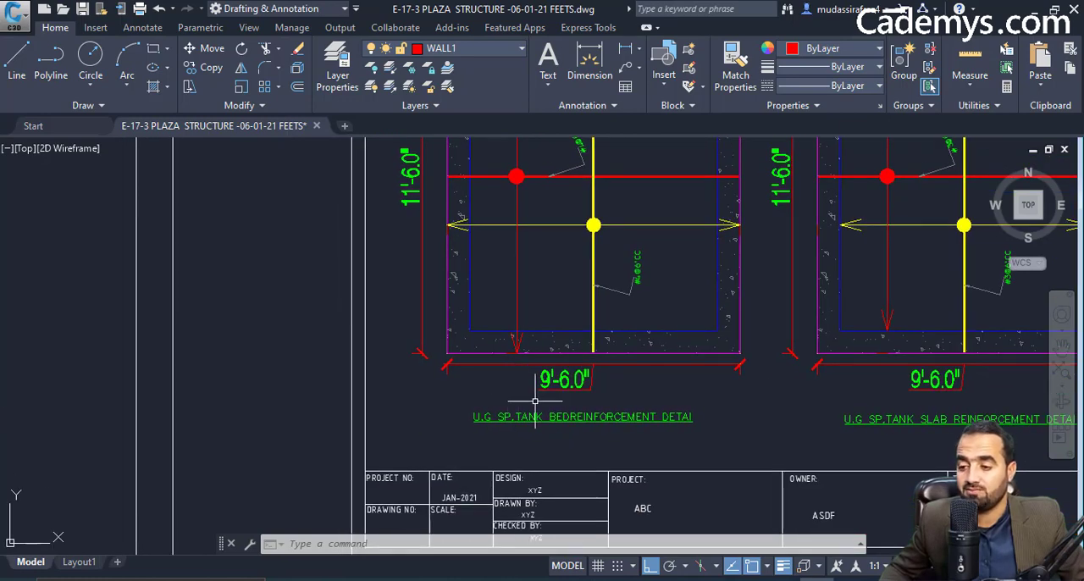
pyautogui.moveTo(518, 368); pyautogui.dragTo(525, 403)
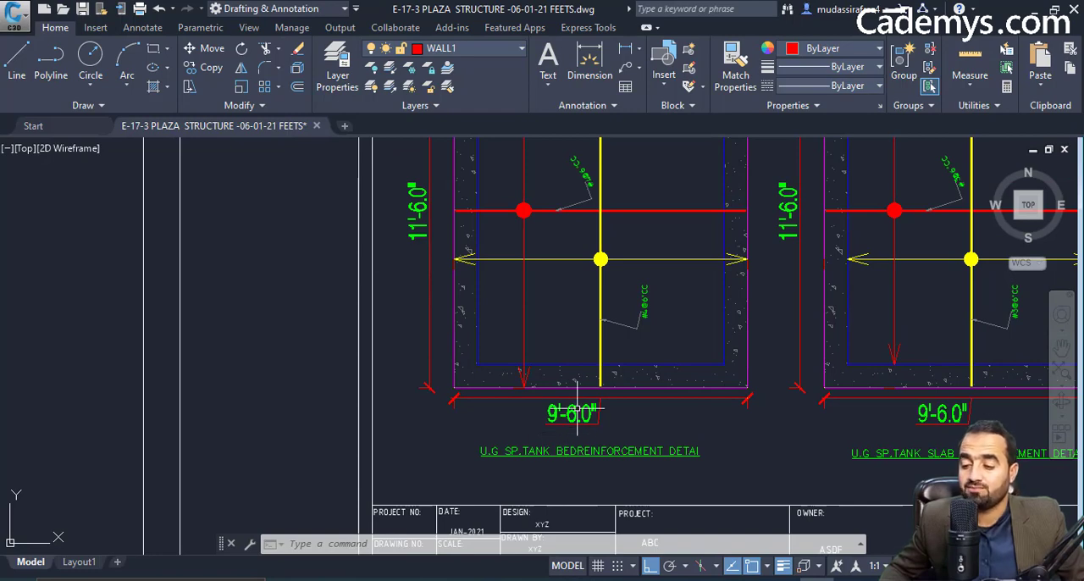
pyautogui.moveTo(618, 354); pyautogui.dragTo(549, 438)
pyautogui.scroll(-2, 571, 348)
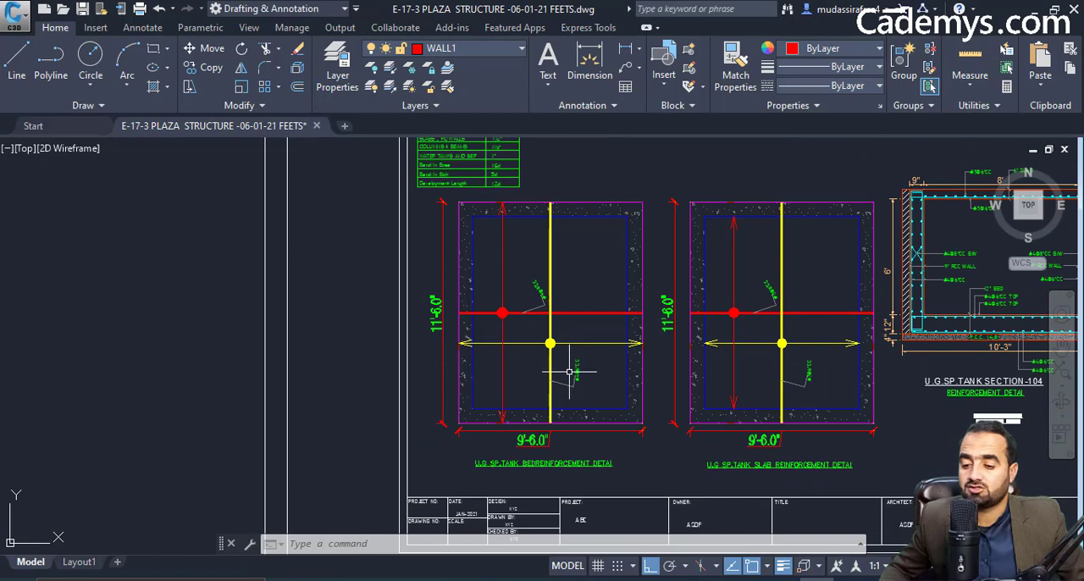
pyautogui.moveTo(529, 372); pyautogui.dragTo(443, 370)
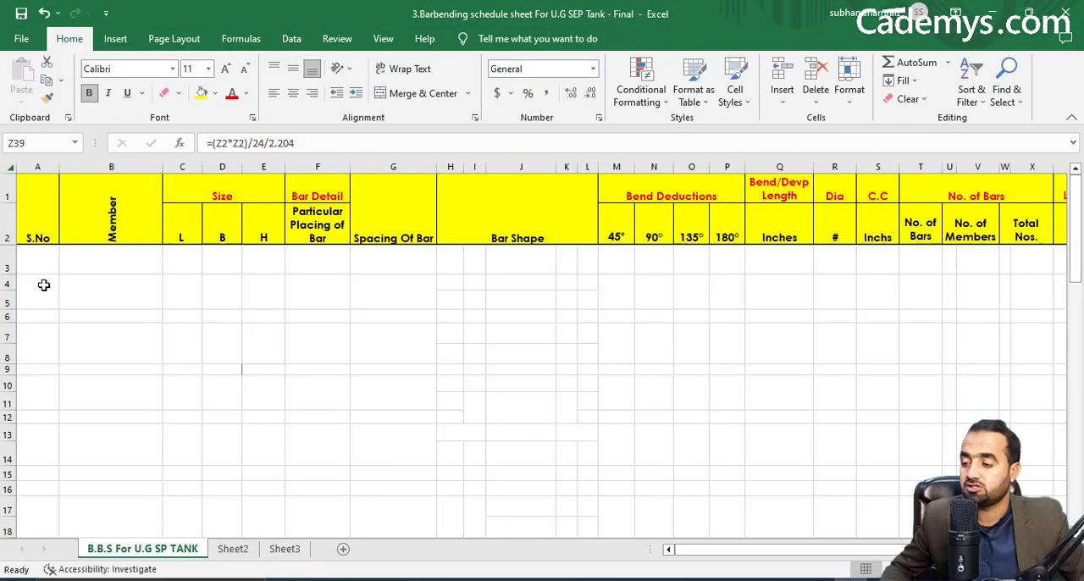
# Switch to the bar bending schedule in Excel and enter serial number 1 with UG SEP TANK BASE as its member.
pyautogui.click(44, 288)
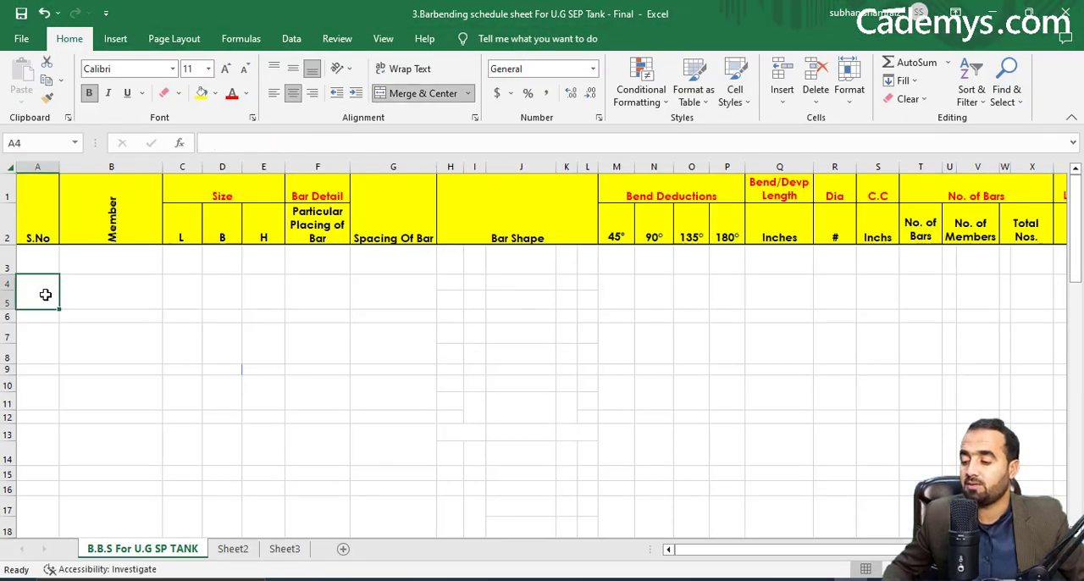
pyautogui.write('1')
pyautogui.press('Tab')
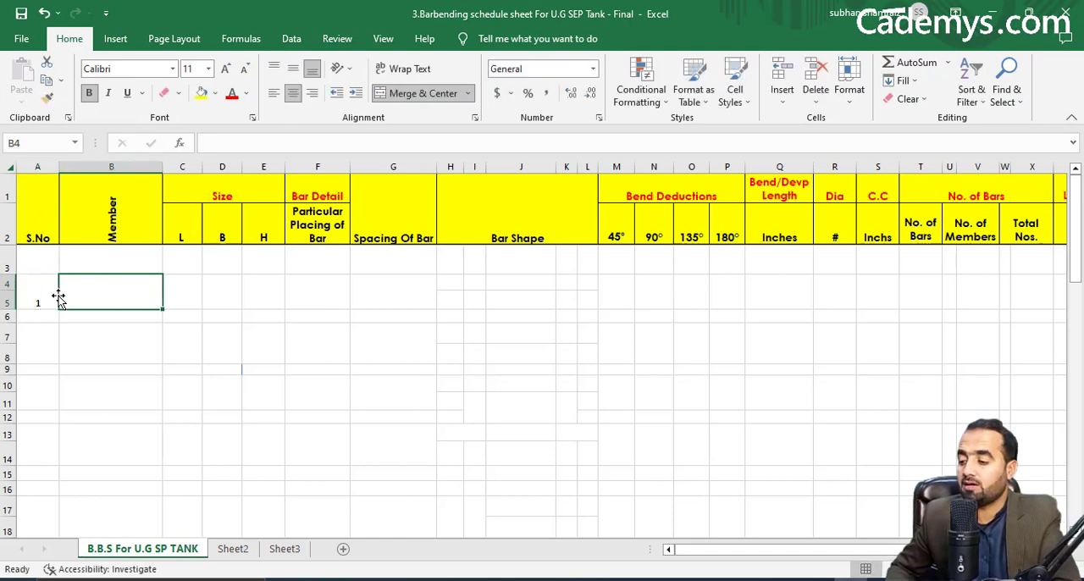
pyautogui.write('U')
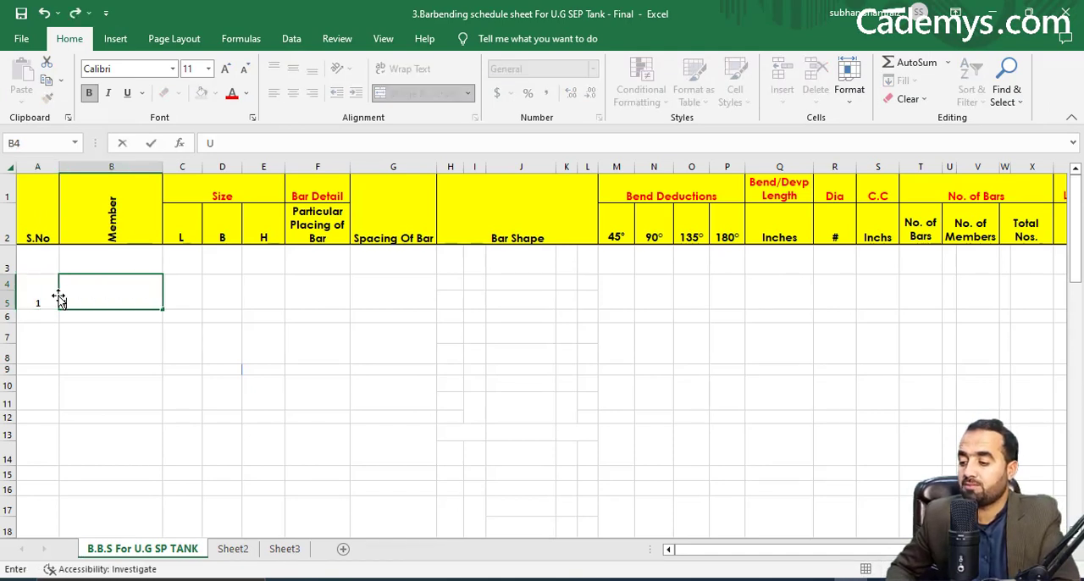
pyautogui.write('G SE')
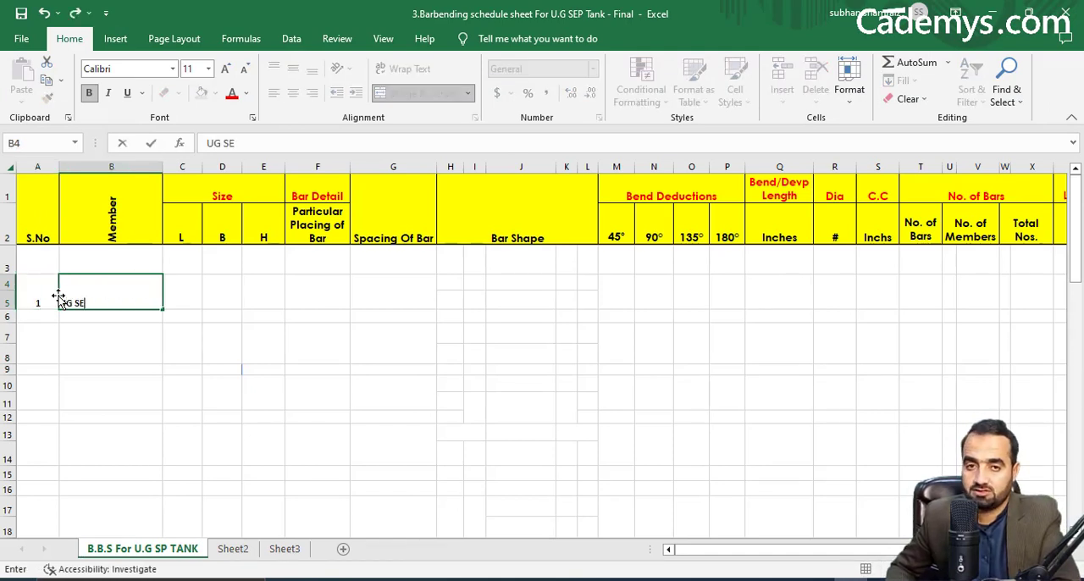
pyautogui.write('P TANK')
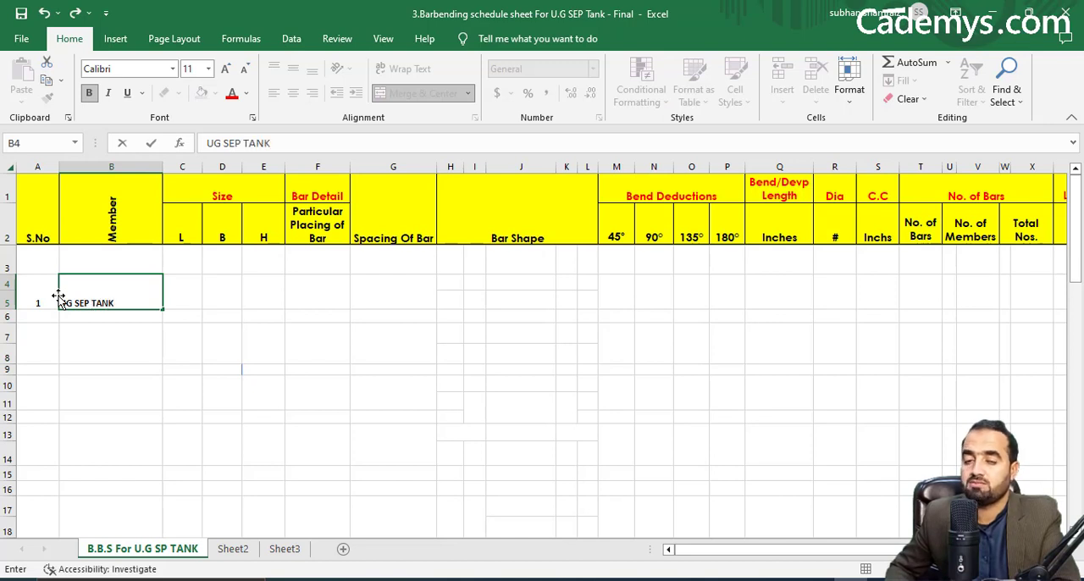
pyautogui.write(' BASE')
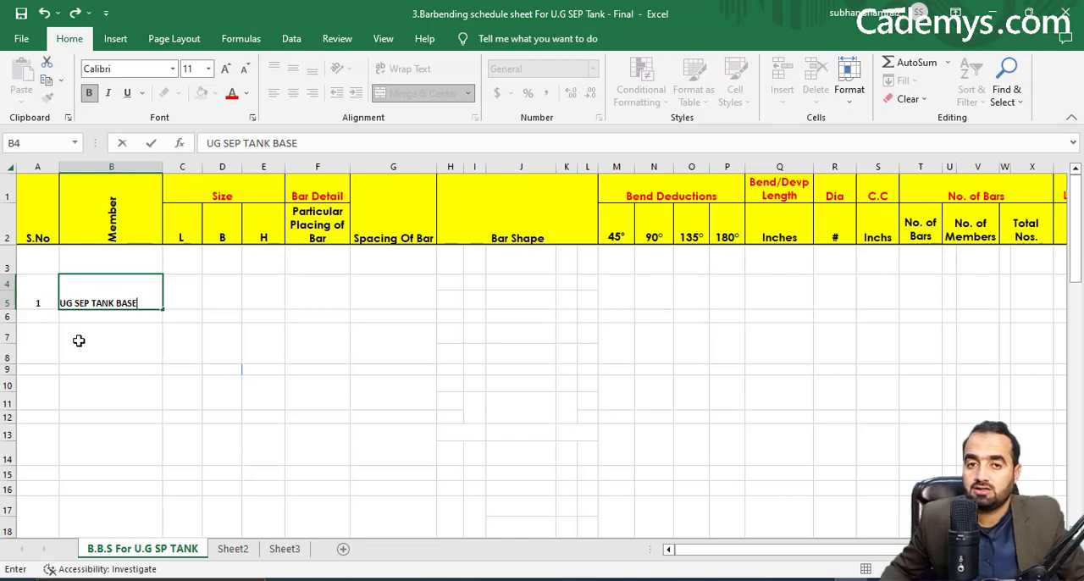
pyautogui.press('Return')
# Enter the tank base's length in inches with the formula =11.5*12 in the L column.
pyautogui.click(196, 294)
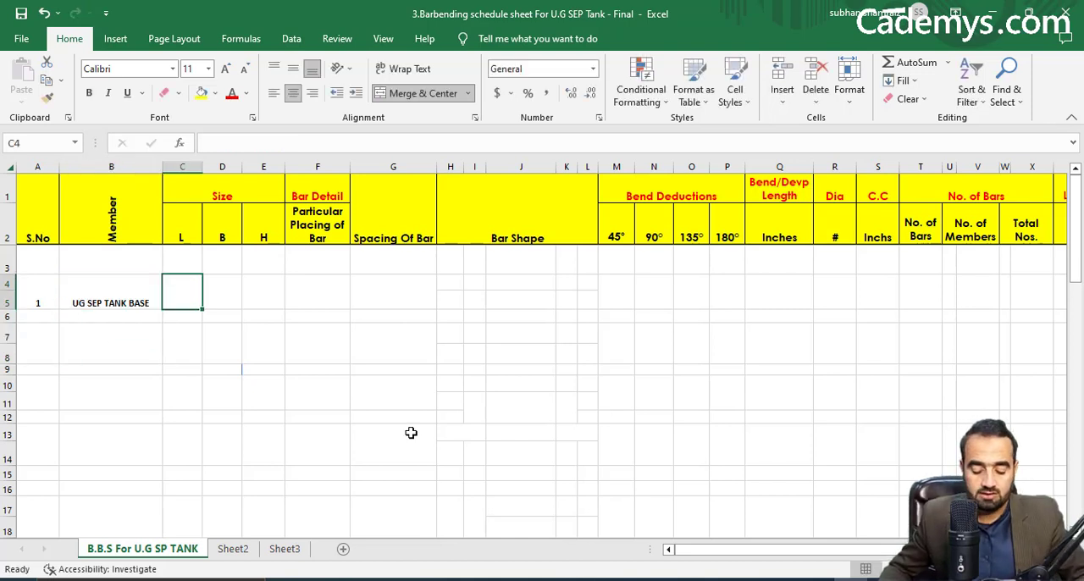
pyautogui.write('=11.5*')
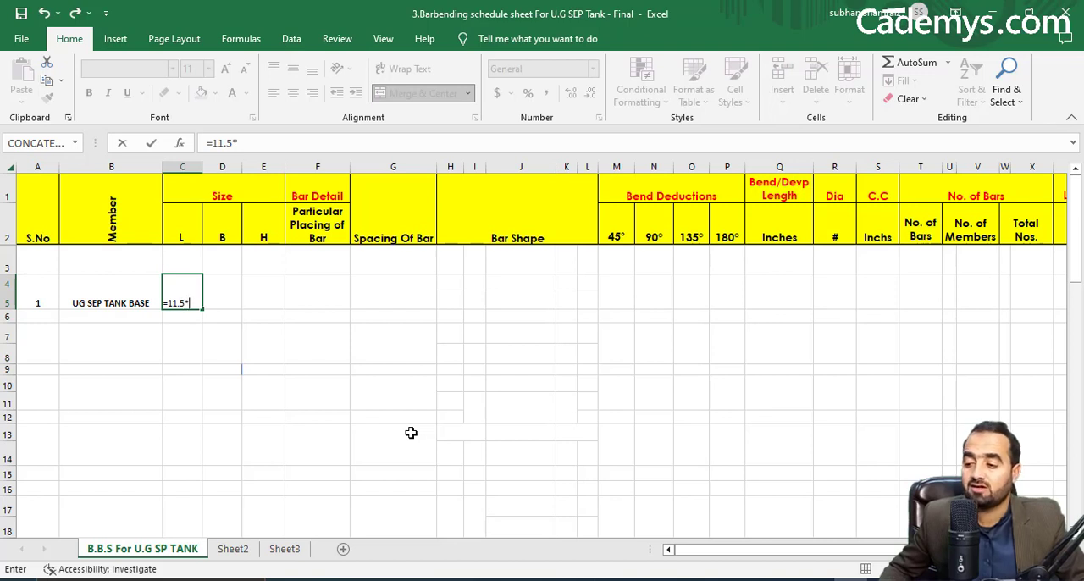
pyautogui.write('12')
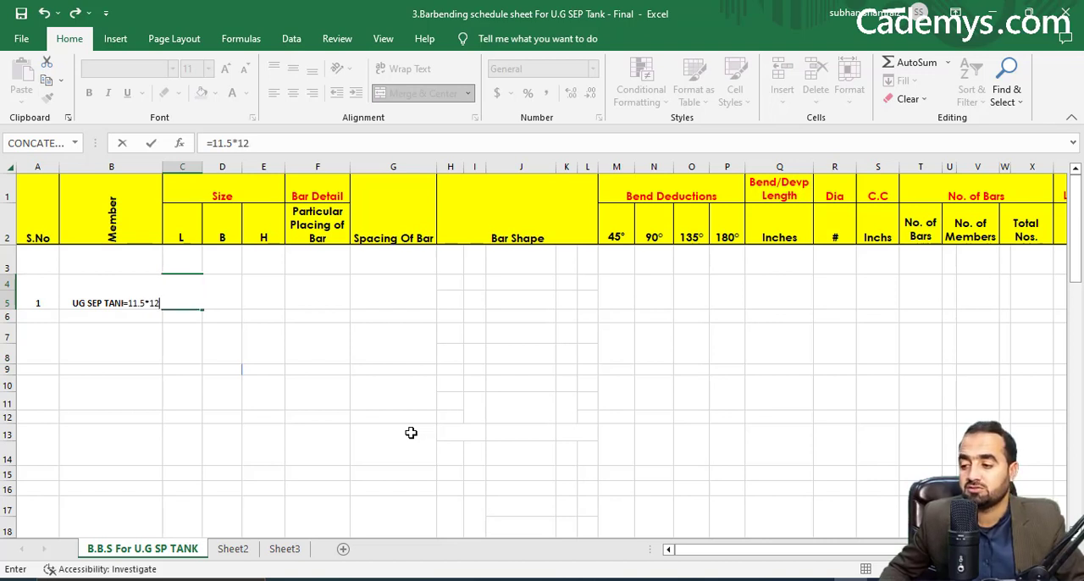
pyautogui.press('Return')
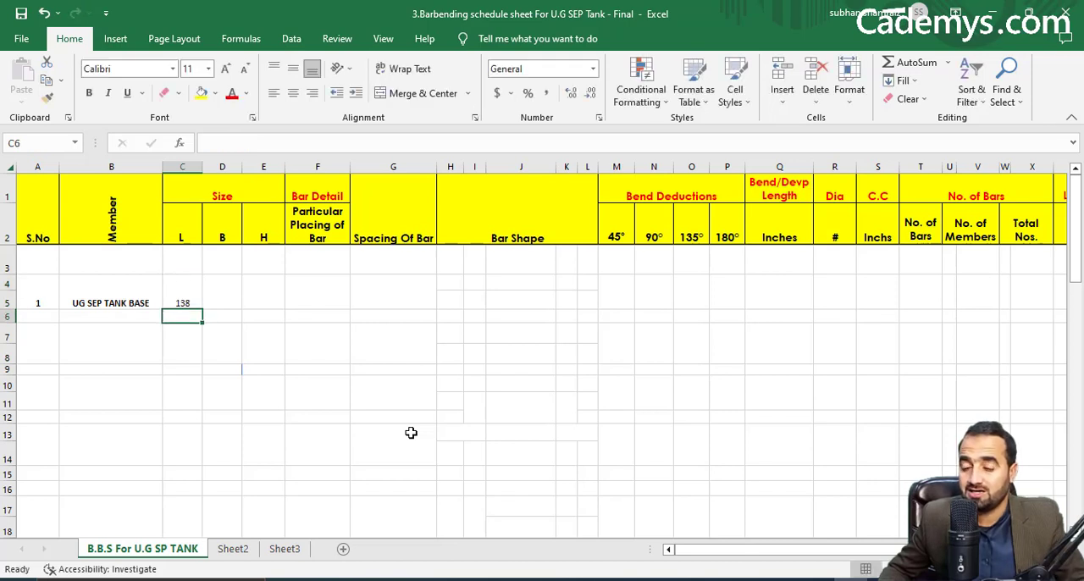
# Check the bed plan's width in the Civil 3D drawing and enter it in the schedule's B column as =9.5*12.
pyautogui.click(191, 292)
pyautogui.click(214, 292)
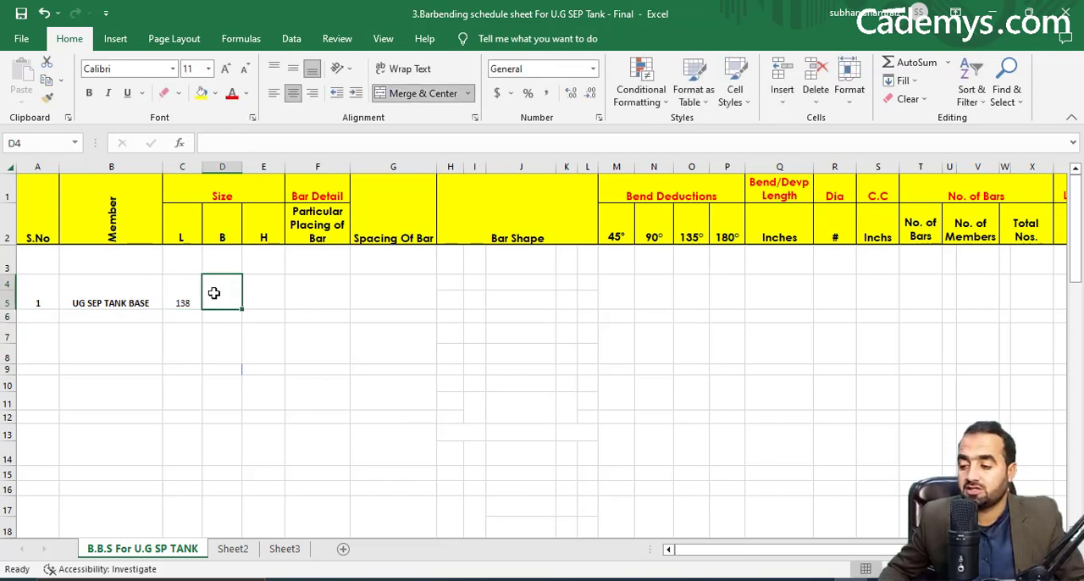
pyautogui.click(795, 580)
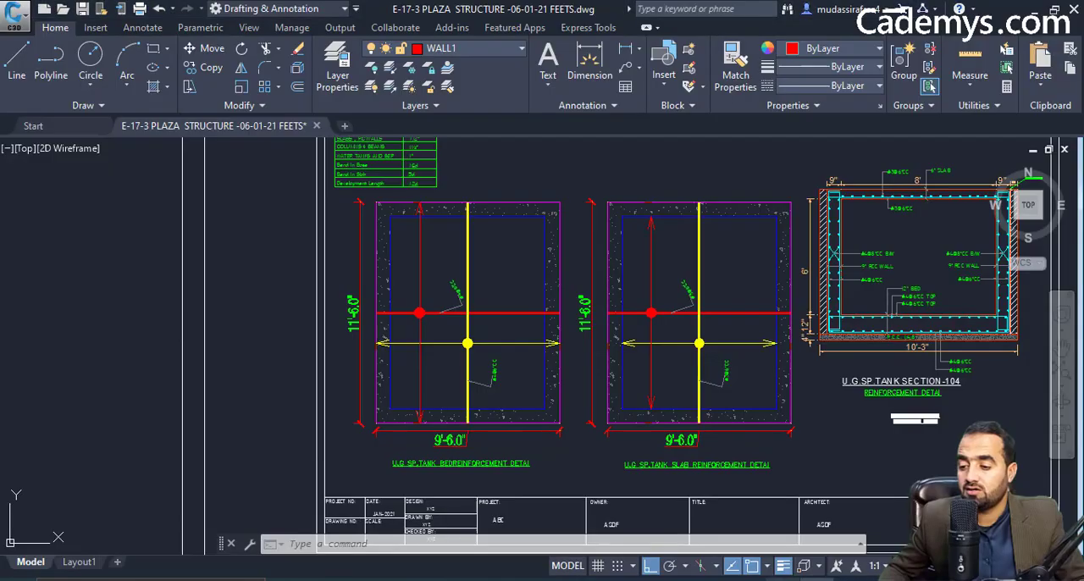
pyautogui.scroll(4, 350, 315)
pyautogui.scroll(-4, 355, 339)
pyautogui.moveTo(397, 406); pyautogui.dragTo(416, 317)
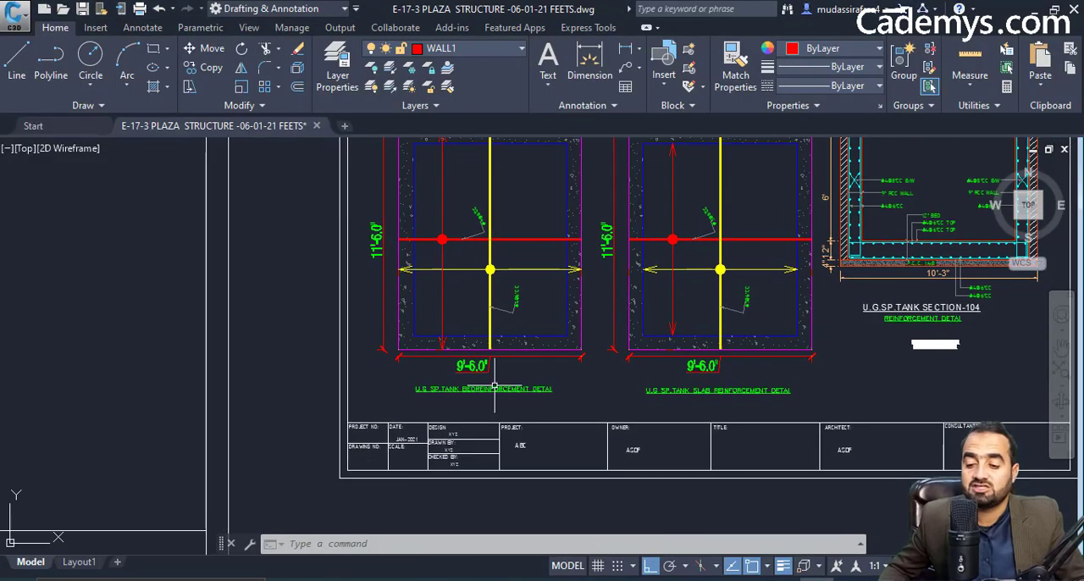
pyautogui.scroll(4, 519, 399)
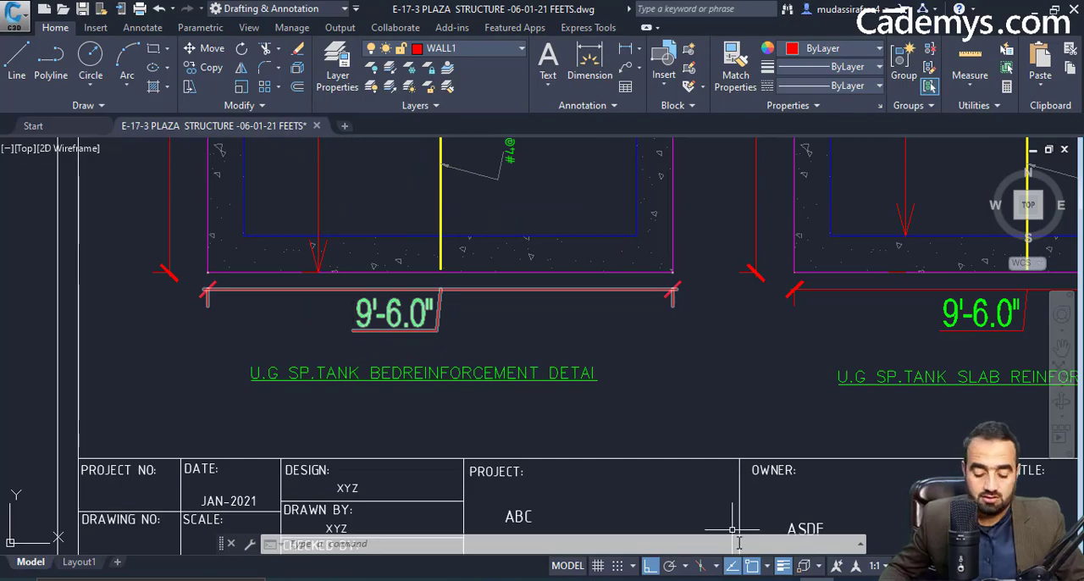
pyautogui.click(731, 580)
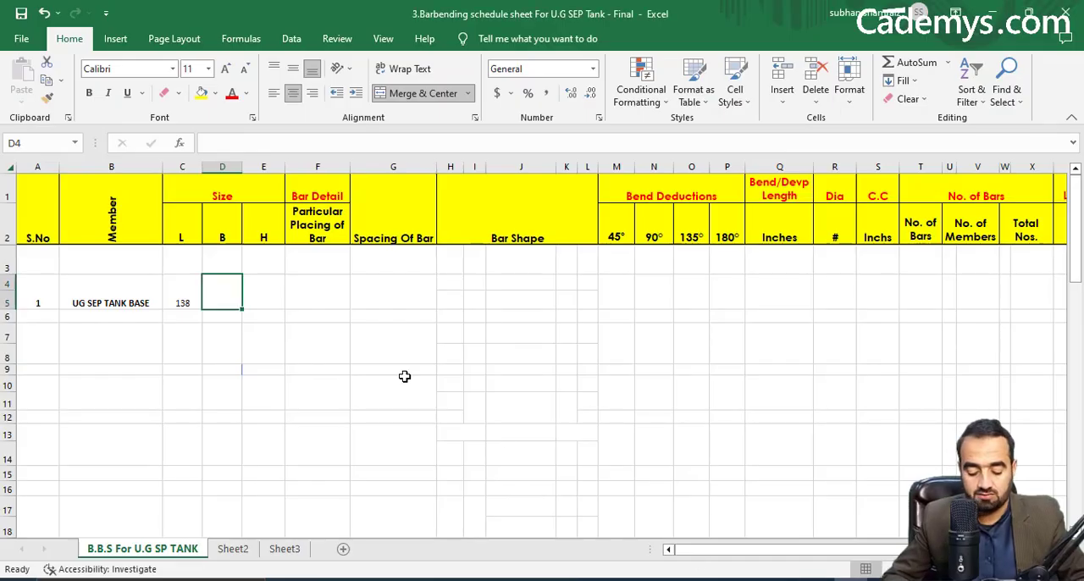
pyautogui.write('=')
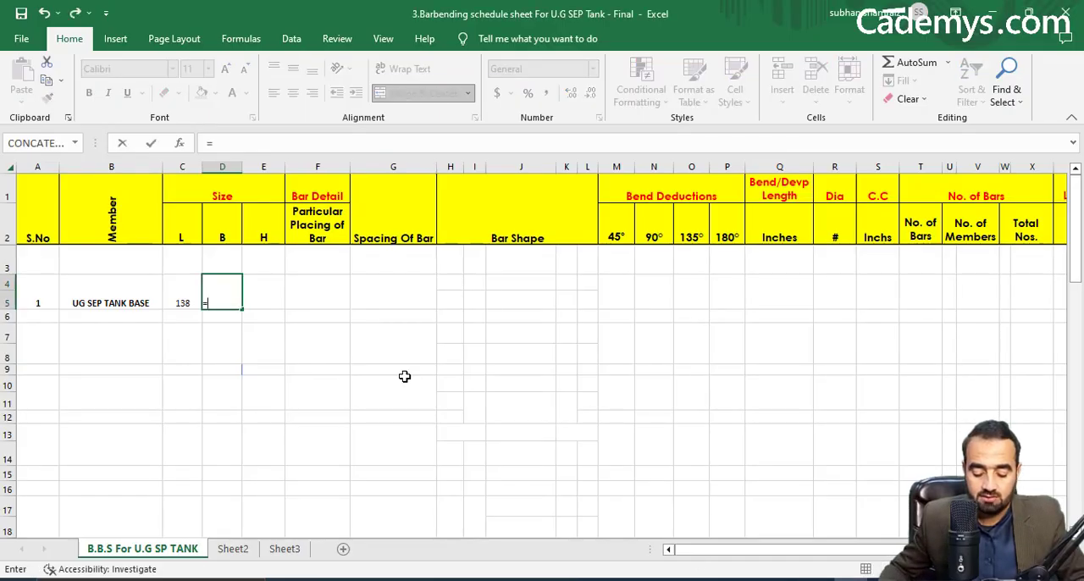
pyautogui.write('9.5*12')
pyautogui.press('Return')
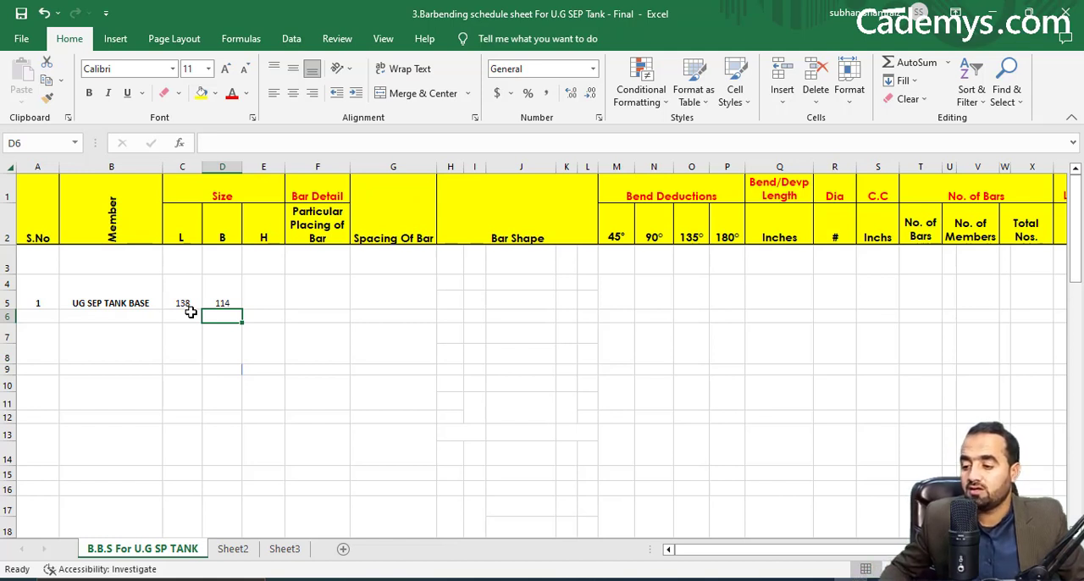
# Check the bed thickness in the drawing's tank section and enter 12 as the tank base's H in the Excel schedule.
pyautogui.click(251, 299)
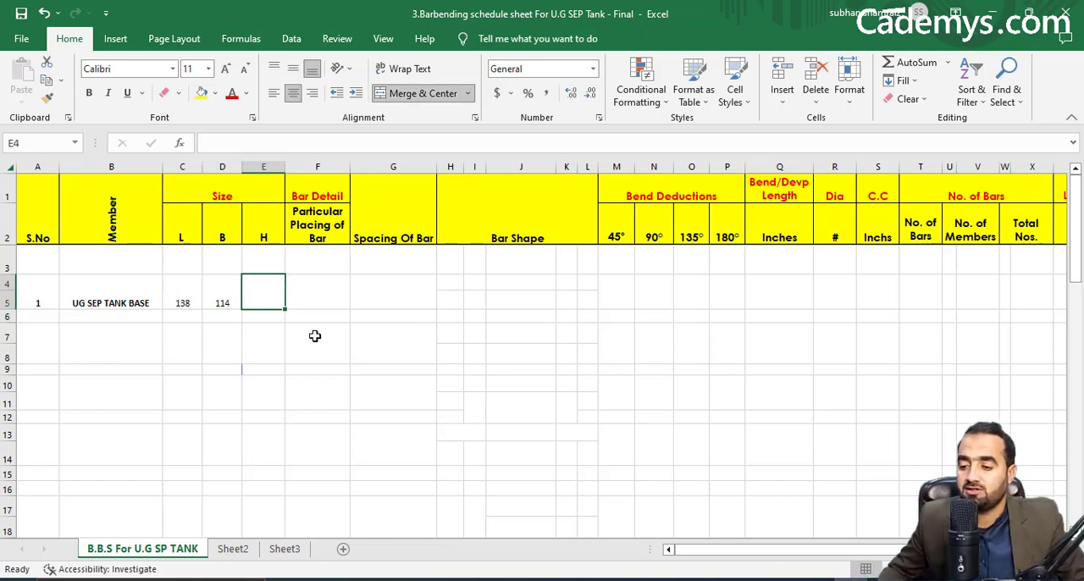
pyautogui.hotkey('alt', 'Tab')
pyautogui.scroll(-5, 703, 322)
pyautogui.moveTo(744, 334); pyautogui.dragTo(361, 362)
pyautogui.scroll(4, 712, 223)
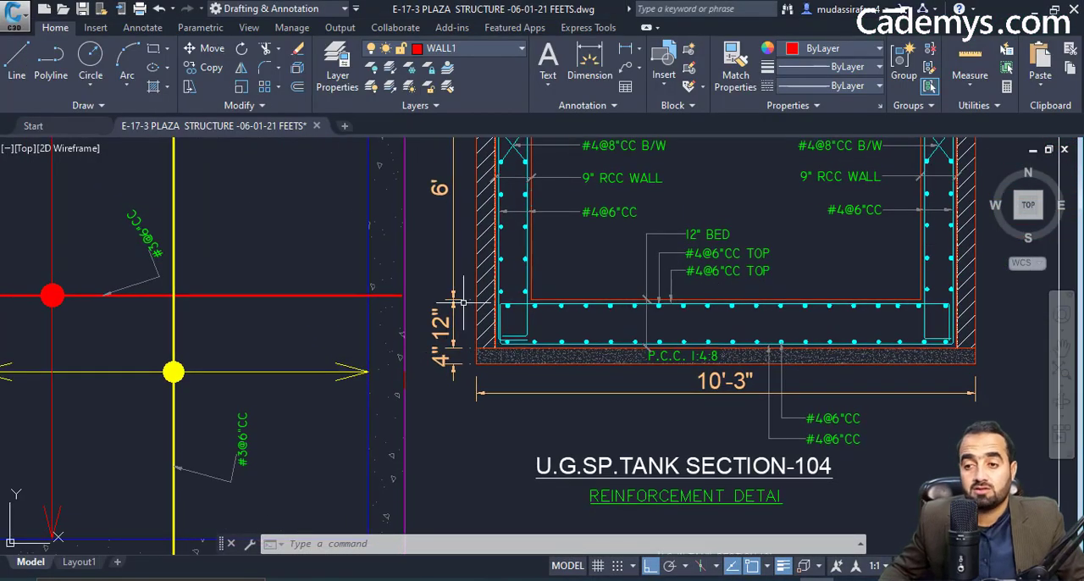
pyautogui.hotkey('alt', 'Tab')
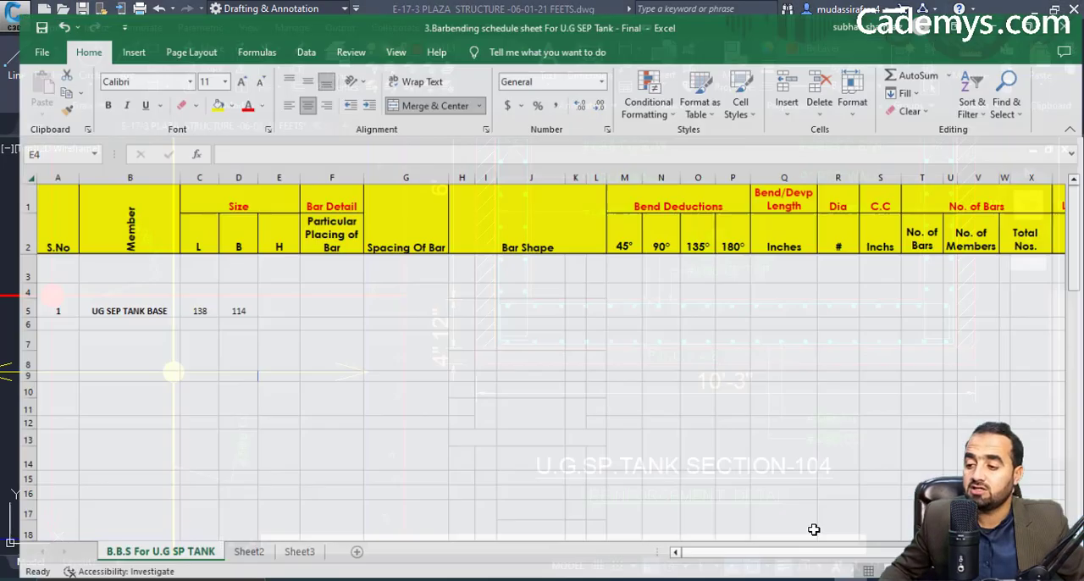
pyautogui.write('12')
pyautogui.press('Tab')
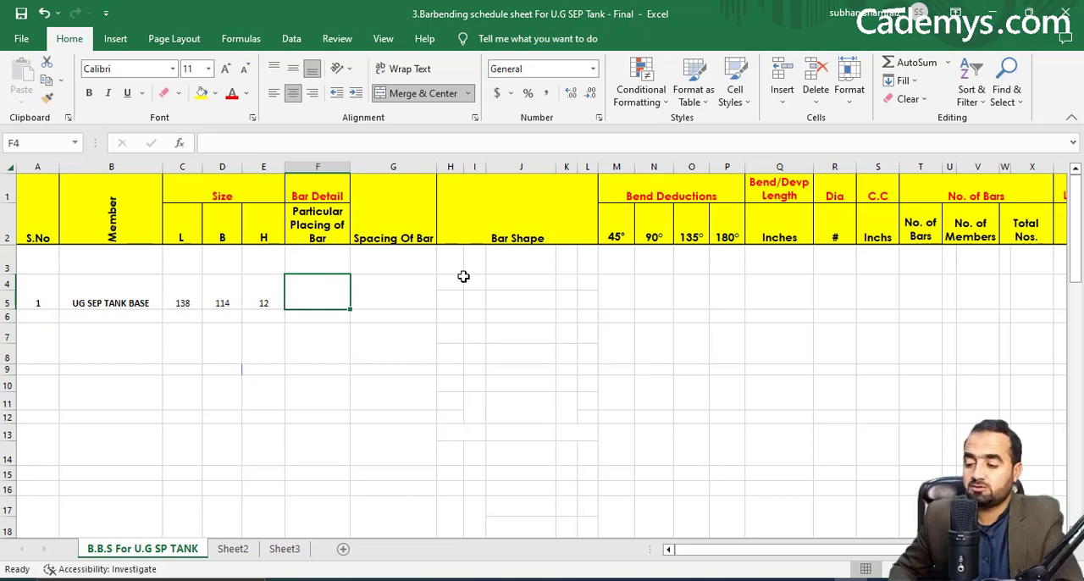
# Enter Mian Bars as the tank base's bar placing and, after checking the section drawing, 6" C/C as the bar spacing.
pyautogui.write('Mian Bars')
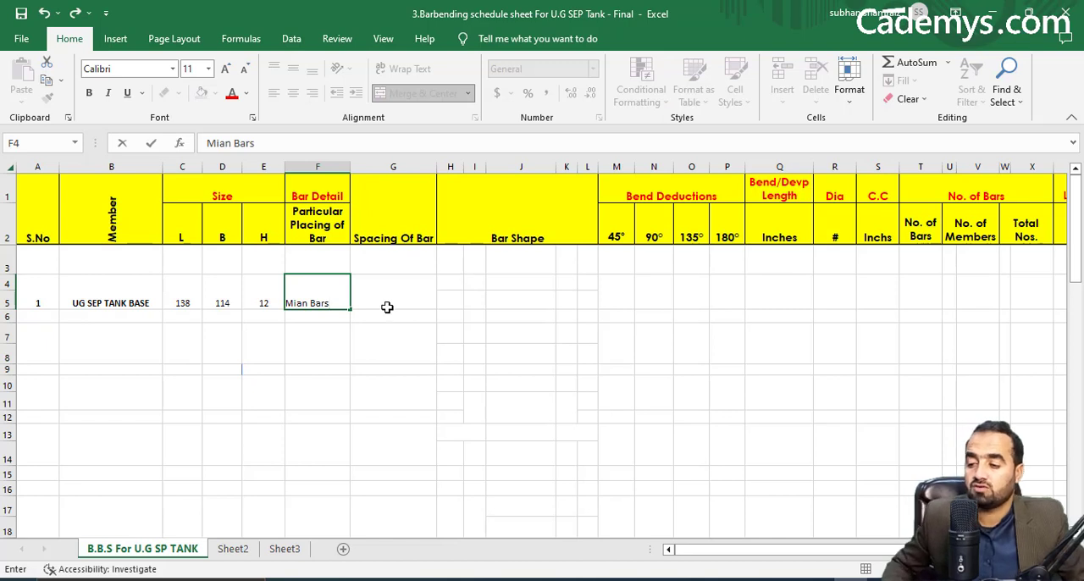
pyautogui.click(379, 292)
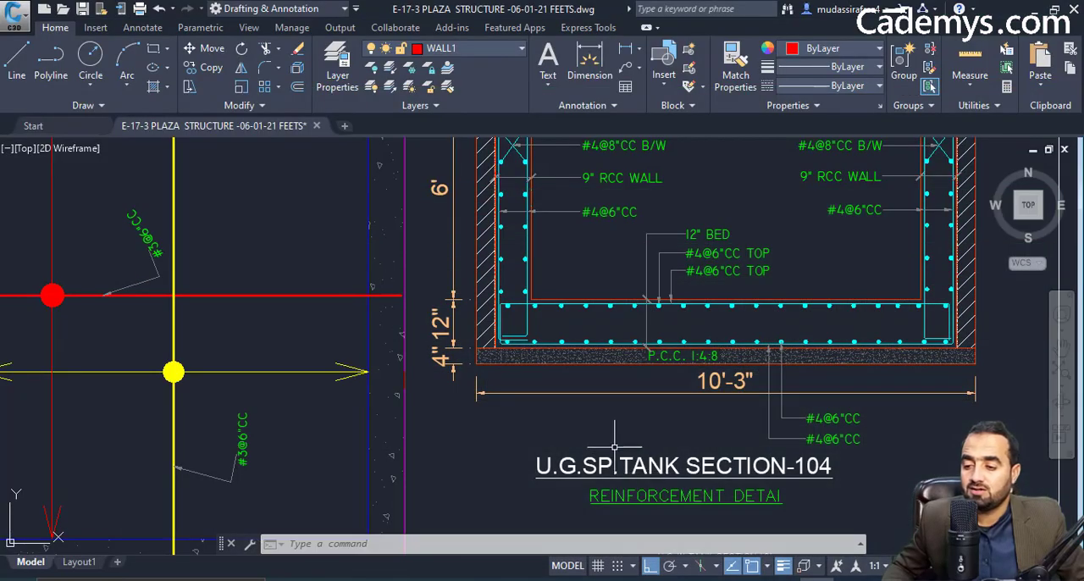
pyautogui.scroll(2, 688, 419)
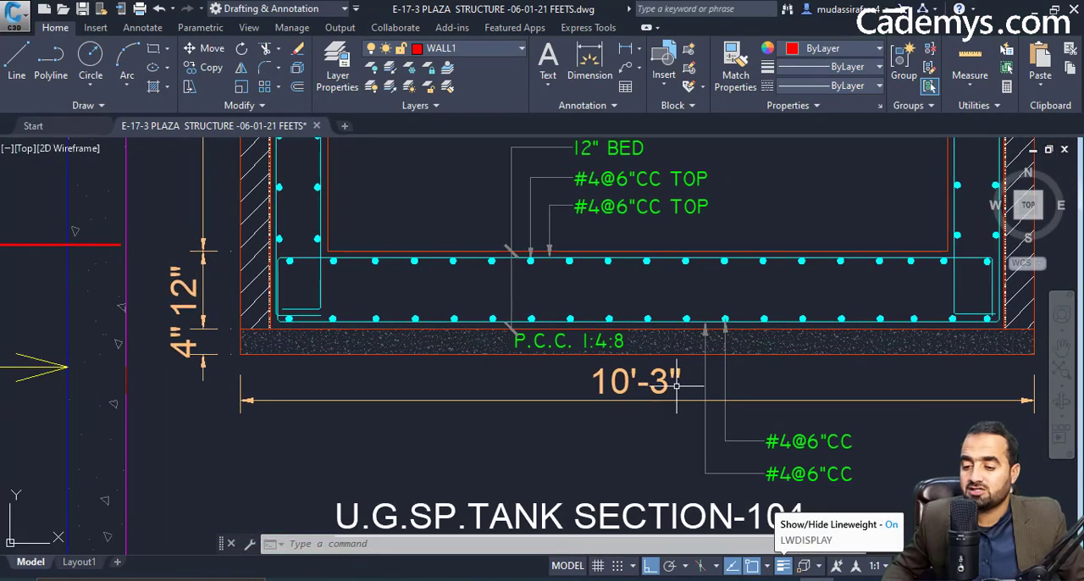
pyautogui.moveTo(679, 406); pyautogui.dragTo(654, 363)
pyautogui.moveTo(676, 440); pyautogui.dragTo(656, 401)
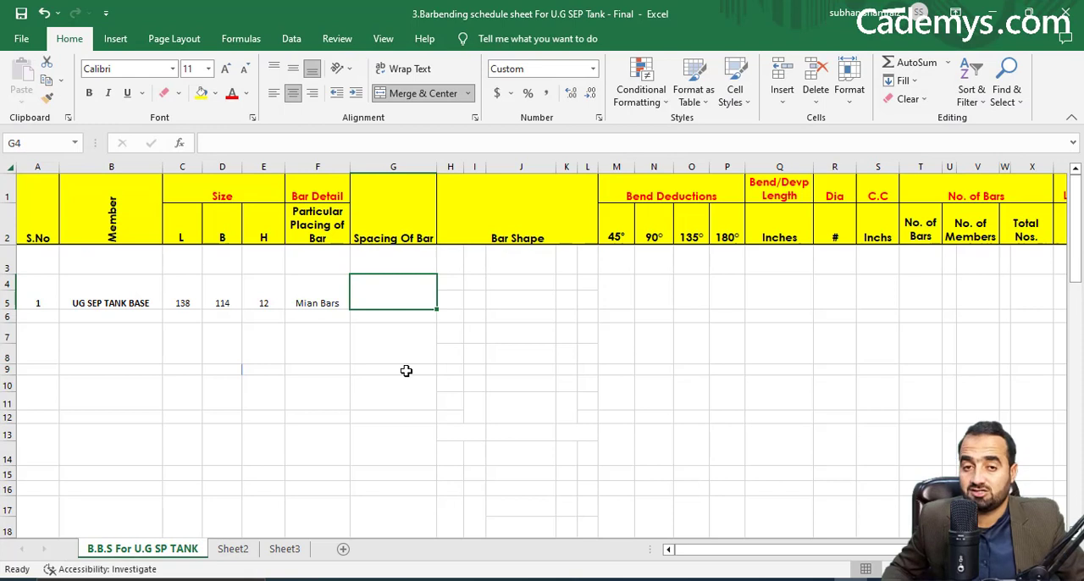
pyautogui.write('6" C/C')
pyautogui.press('Tab')
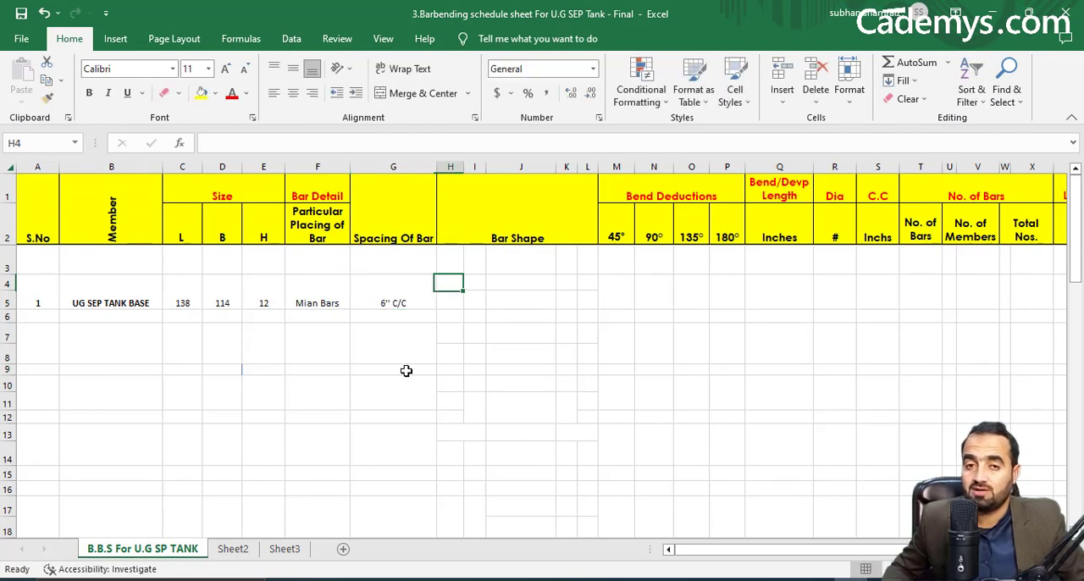
# Examine the shape of the base reinforcement bars in the tank section of the Civil 3D drawing.
pyautogui.click(393, 305)
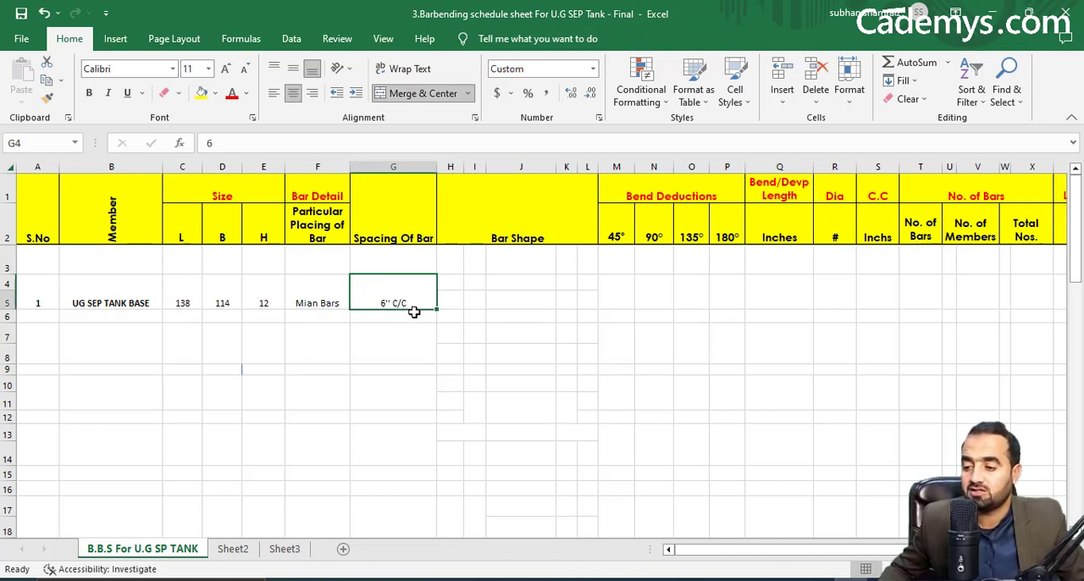
pyautogui.click(480, 288)
pyautogui.click(479, 302)
pyautogui.click(841, 579)
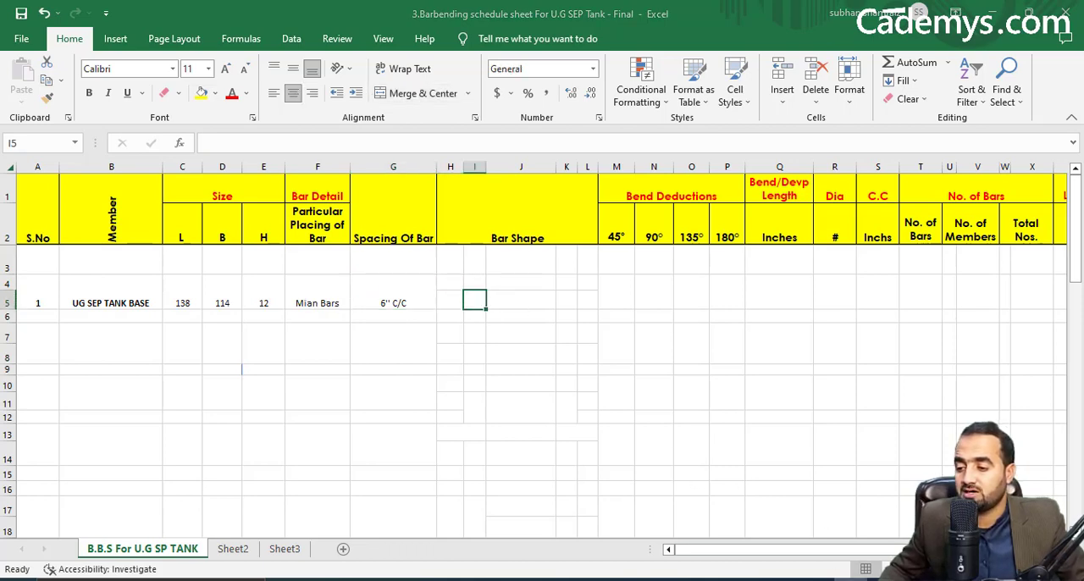
pyautogui.scroll(-2, 625, 365)
pyautogui.moveTo(609, 383); pyautogui.dragTo(609, 394)
pyautogui.scroll(4, 364, 305)
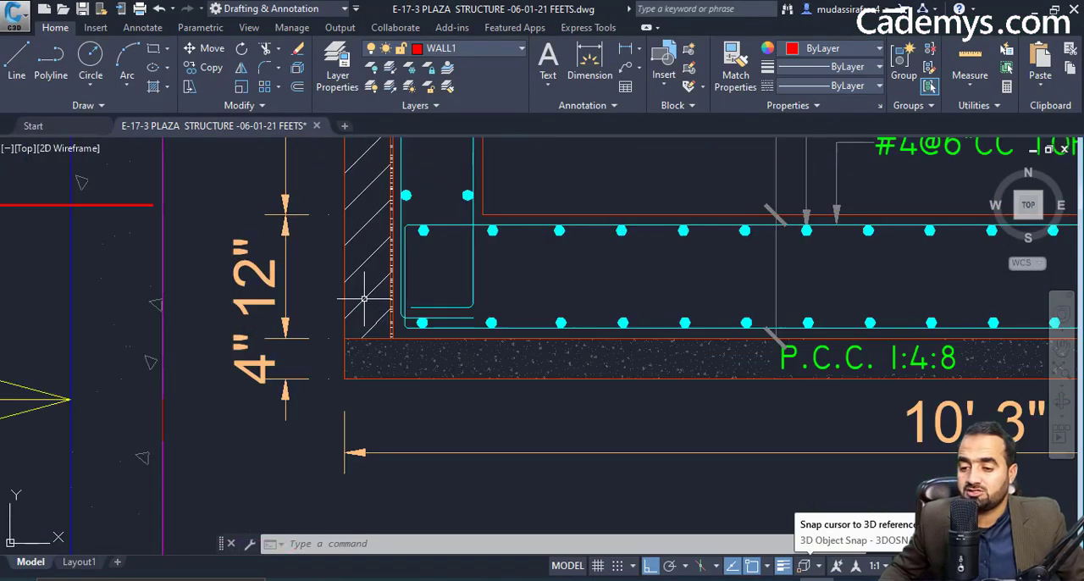
pyautogui.scroll(-2, 271, 307)
pyautogui.moveTo(271, 307); pyautogui.dragTo(229, 306)
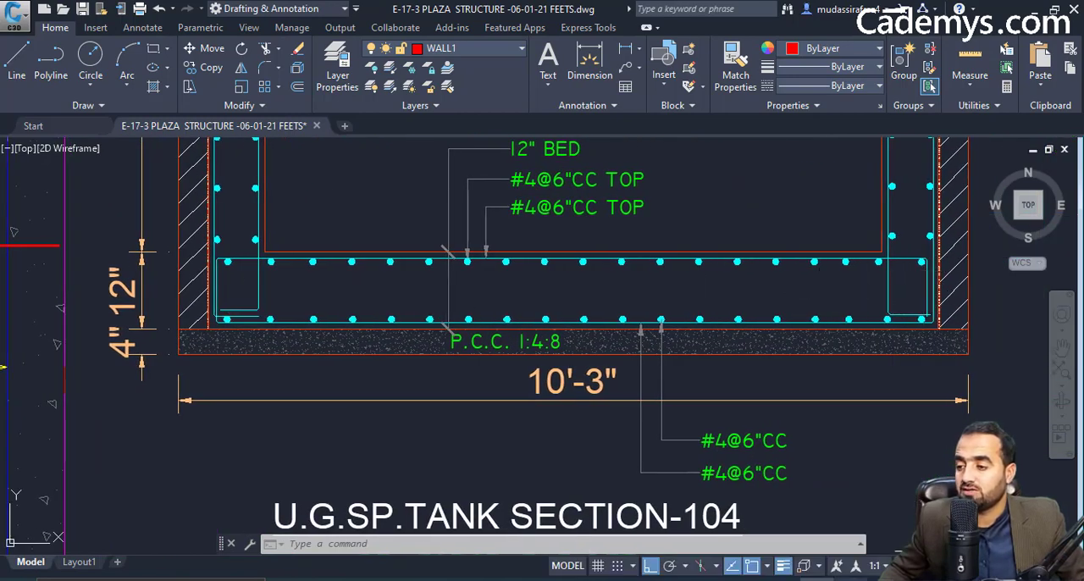
# Draw a U-shaped bar with cell borders around J5 in the Excel schedule's Bar Shape area.
pyautogui.click(784, 579)
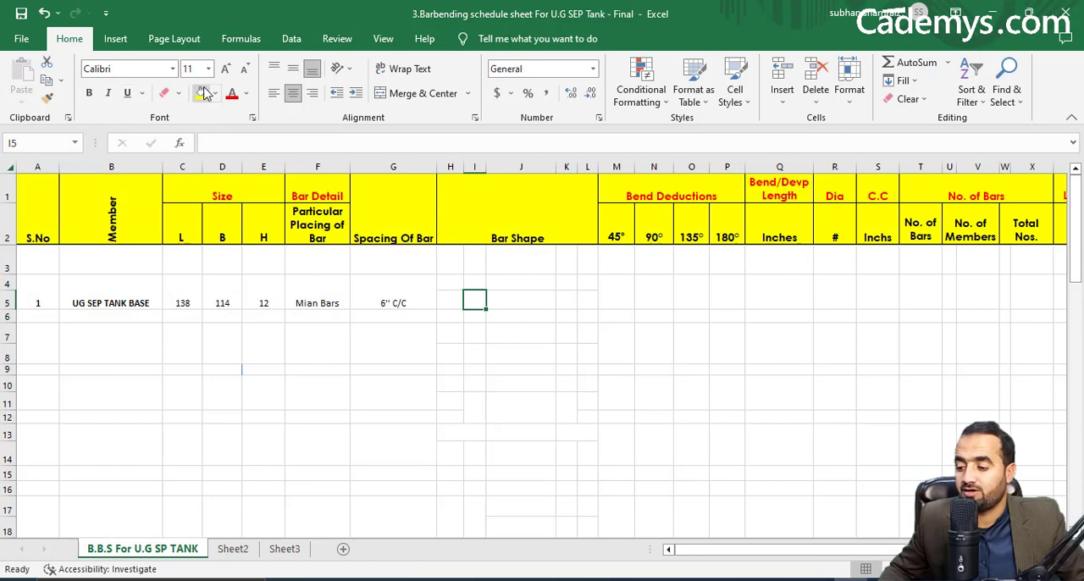
pyautogui.click(177, 94)
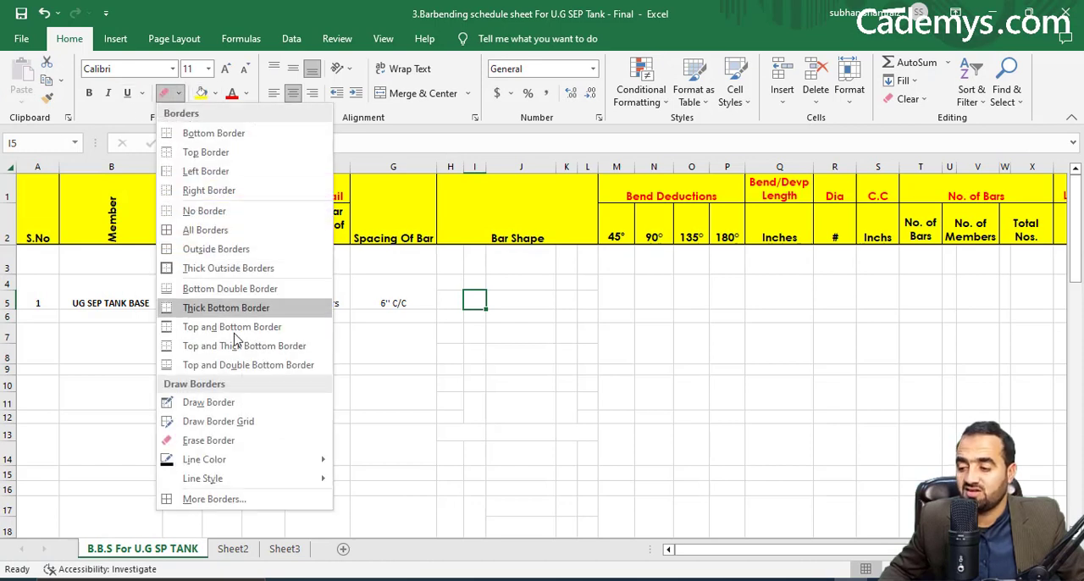
pyautogui.click(237, 410)
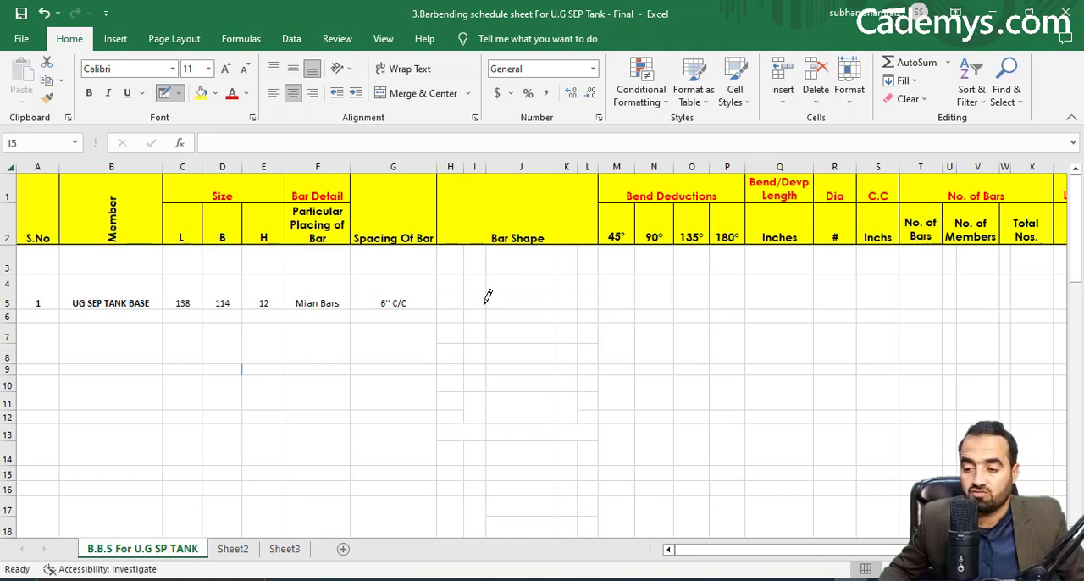
pyautogui.moveTo(489, 298)
pyautogui.mouseDown()
pyautogui.moveTo(544, 297)
pyautogui.moveTo(490, 305)
pyautogui.mouseUp()
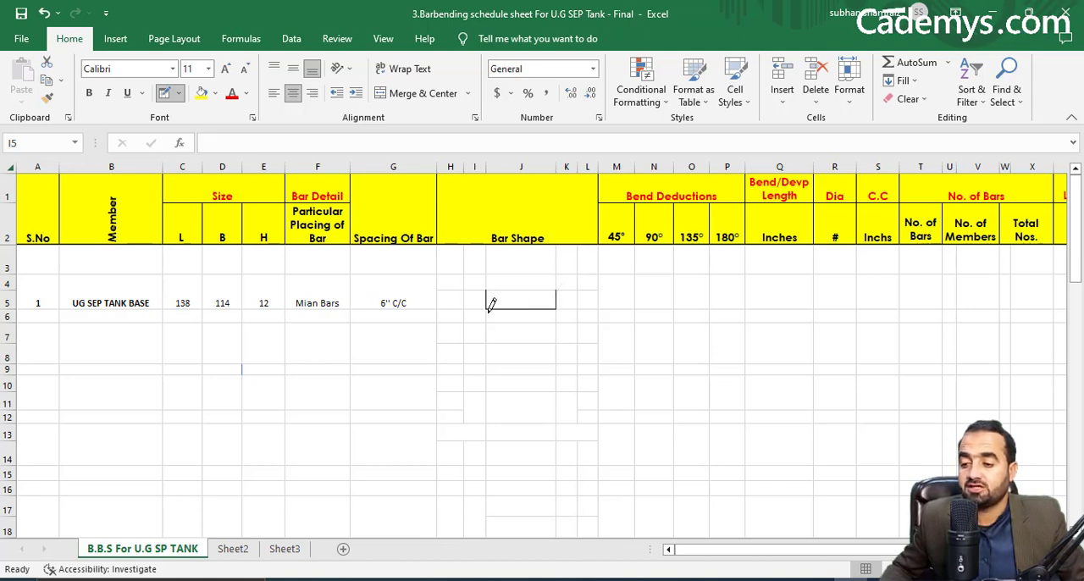
pyautogui.press('Escape')
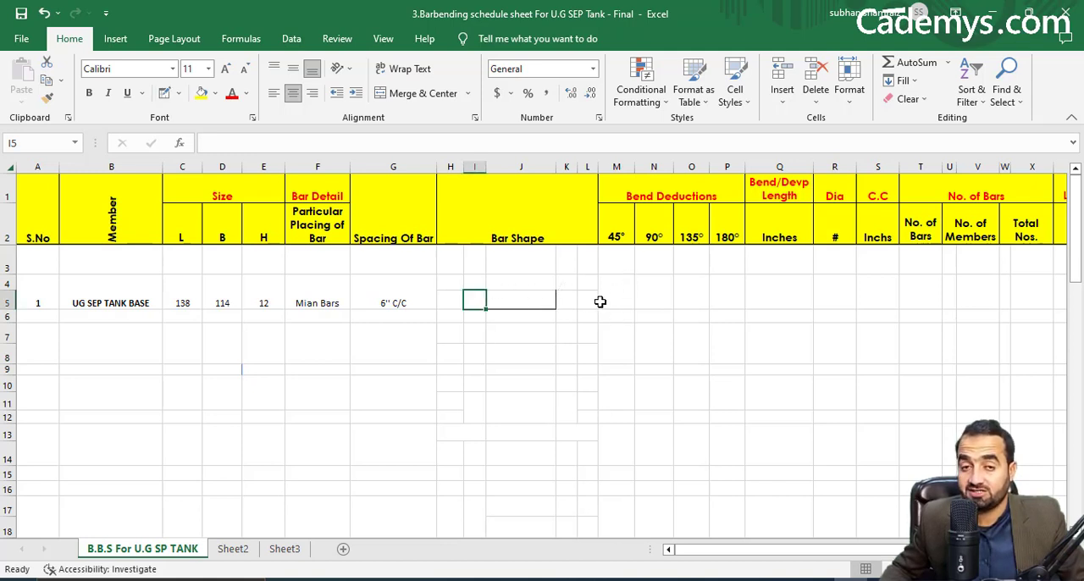
# Enter the tank base's 90° bend deduction as =2*2*(R4/8), referencing the Dia cell.
pyautogui.click(604, 302)
pyautogui.click(650, 297)
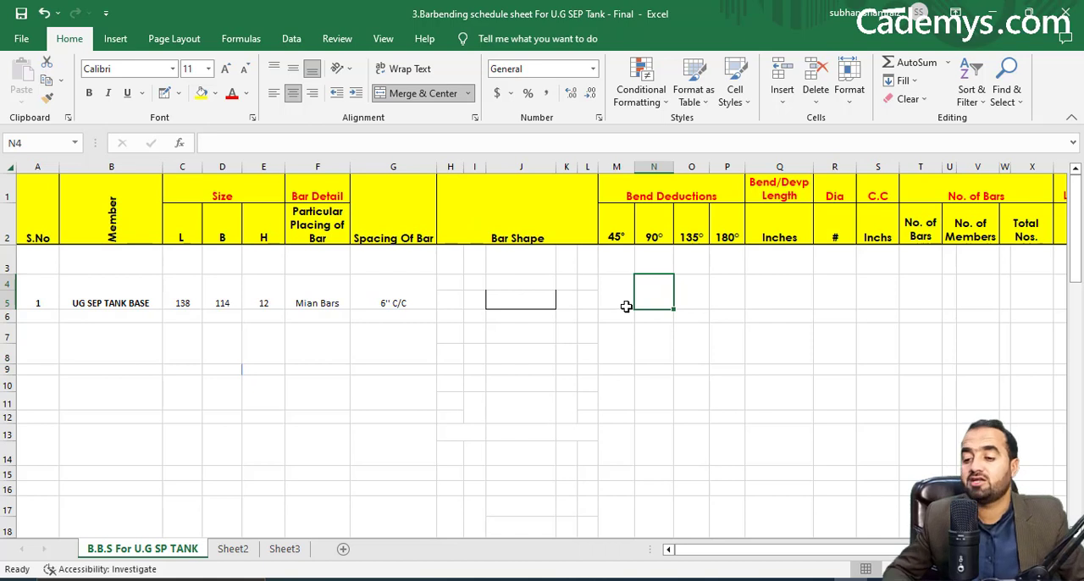
pyautogui.write('=')
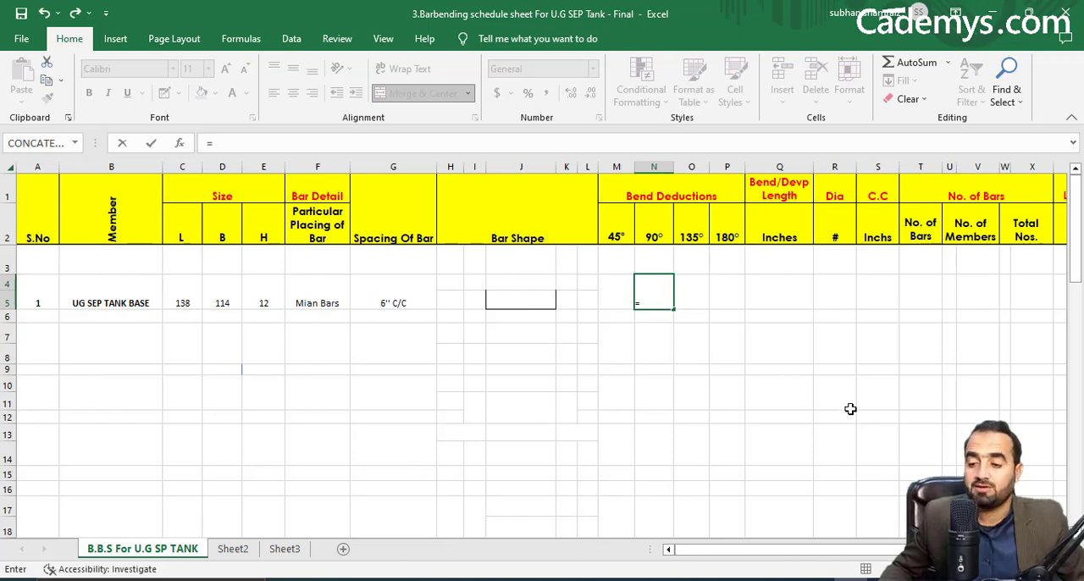
pyautogui.write('2*2*(')
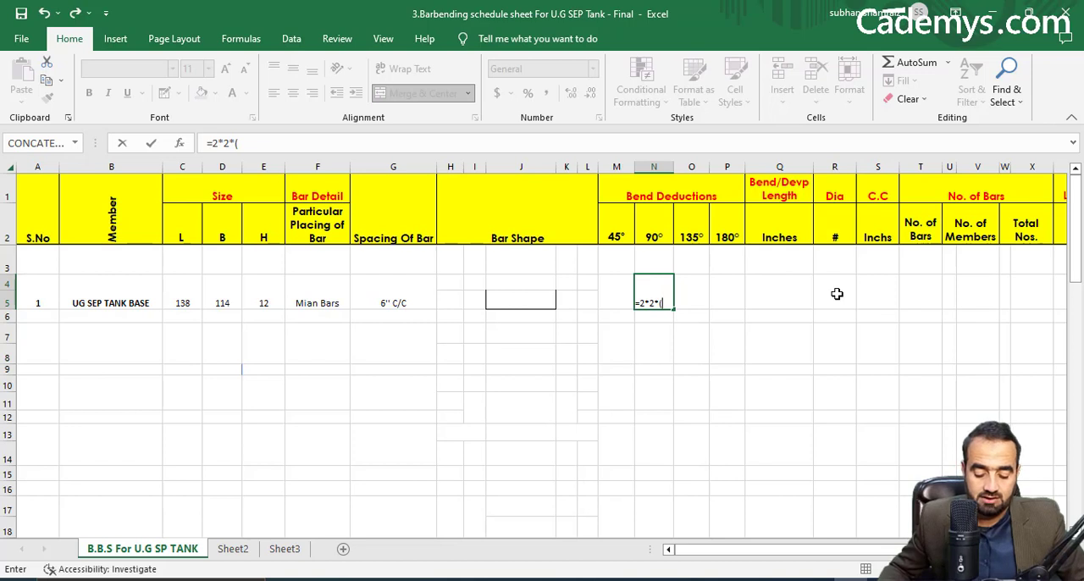
pyautogui.click(837, 294)
pyautogui.write('/8')
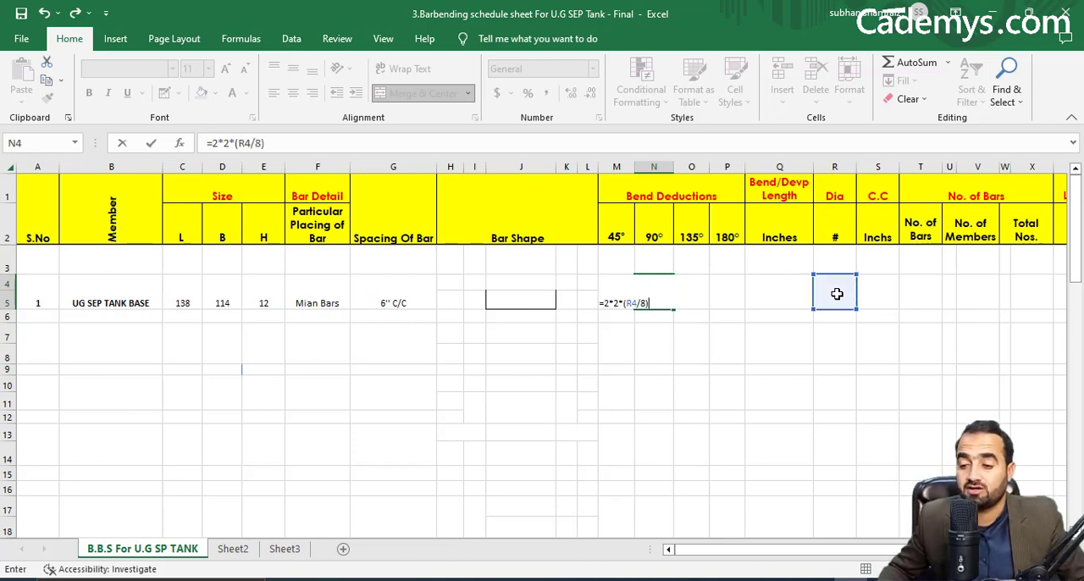
pyautogui.write(')')
pyautogui.press('Return')
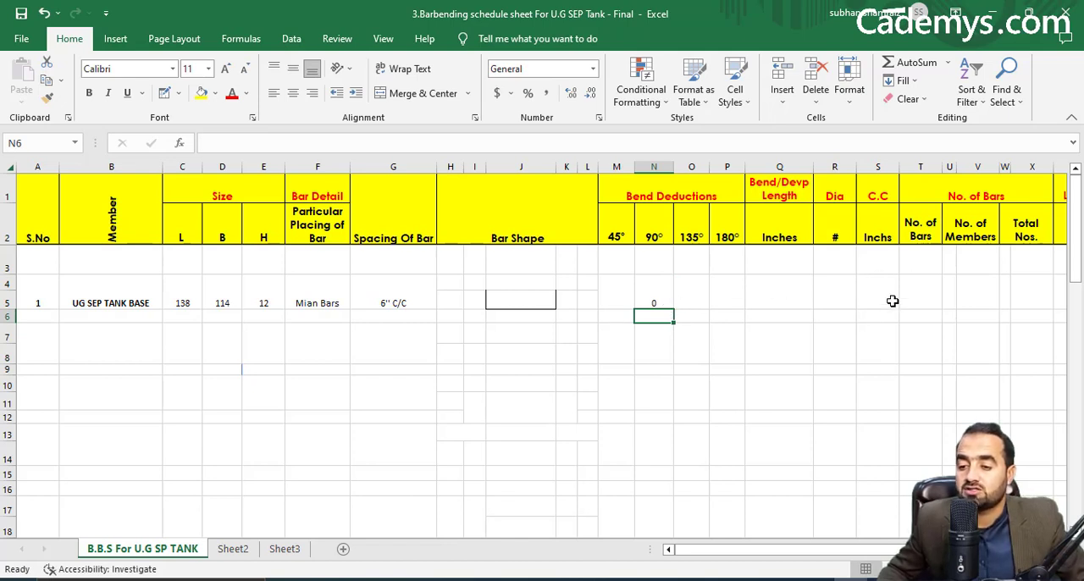
# For the Bend/Devp Length, examine the Bend In Base entry in the Civil 3D drawing's table and the bar ends in the tank section.
pyautogui.click(698, 293)
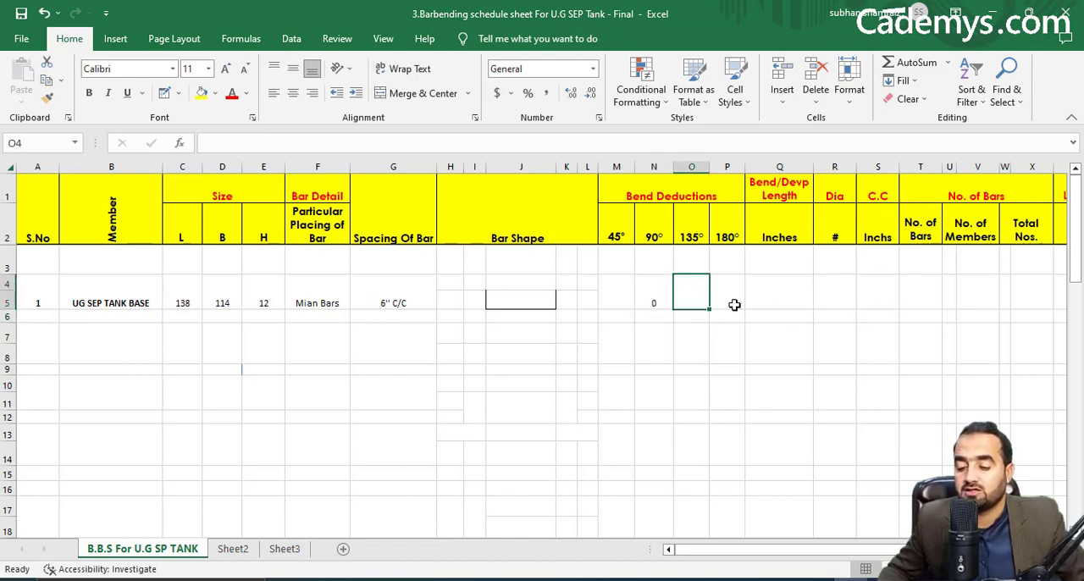
pyautogui.click(768, 301)
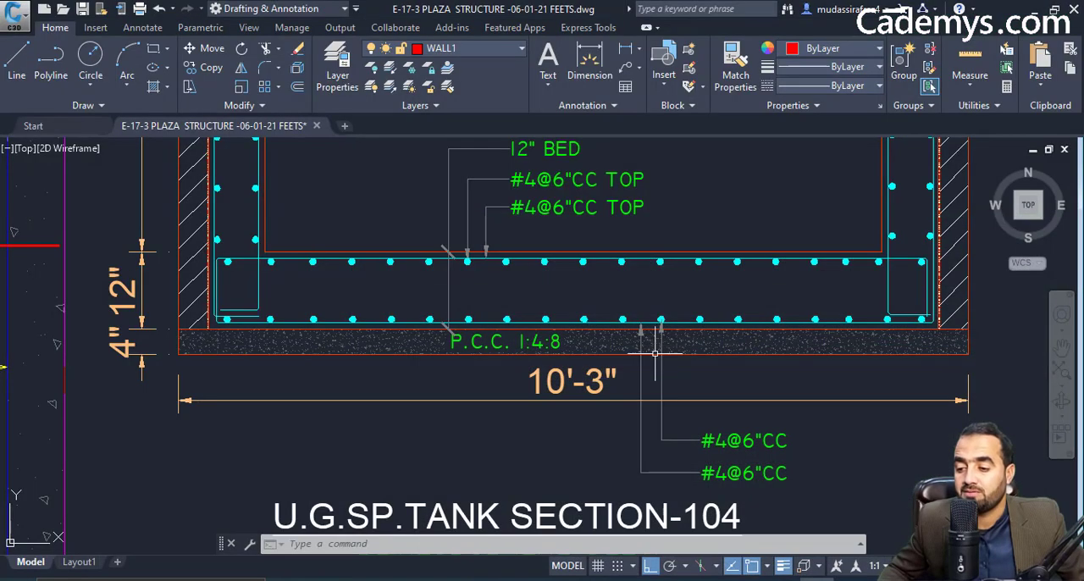
pyautogui.scroll(-3, 742, 366)
pyautogui.scroll(4, 574, 360)
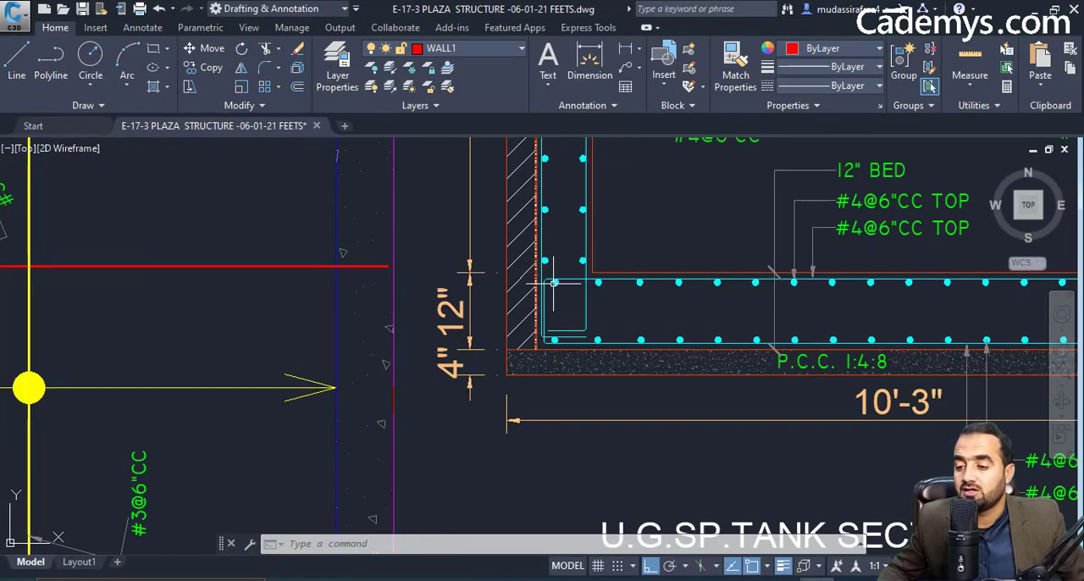
pyautogui.scroll(-6, 577, 325)
pyautogui.scroll(4, 358, 285)
pyautogui.scroll(3, 475, 263)
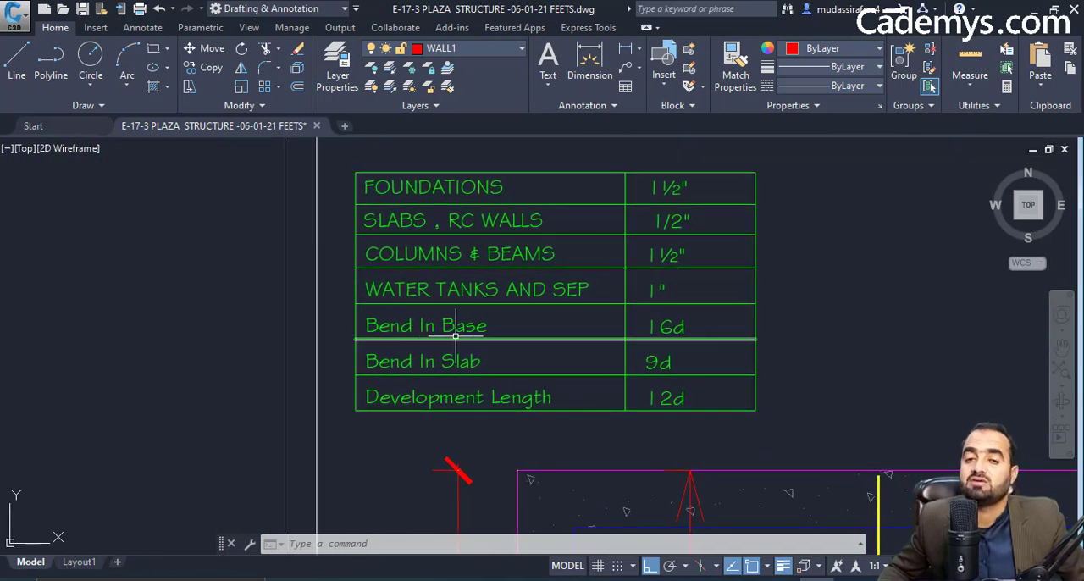
pyautogui.moveTo(754, 338)
pyautogui.mouseDown()
pyautogui.moveTo(634, 330)
pyautogui.moveTo(570, 242)
pyautogui.mouseUp()
pyautogui.scroll(-4, 637, 330)
pyautogui.scroll(-2, 628, 315)
pyautogui.moveTo(627, 314)
pyautogui.mouseDown()
pyautogui.moveTo(635, 307)
pyautogui.moveTo(431, 260)
pyautogui.mouseUp()
pyautogui.scroll(2, 766, 367)
pyautogui.moveTo(764, 368); pyautogui.dragTo(638, 377)
pyautogui.scroll(4, 604, 377)
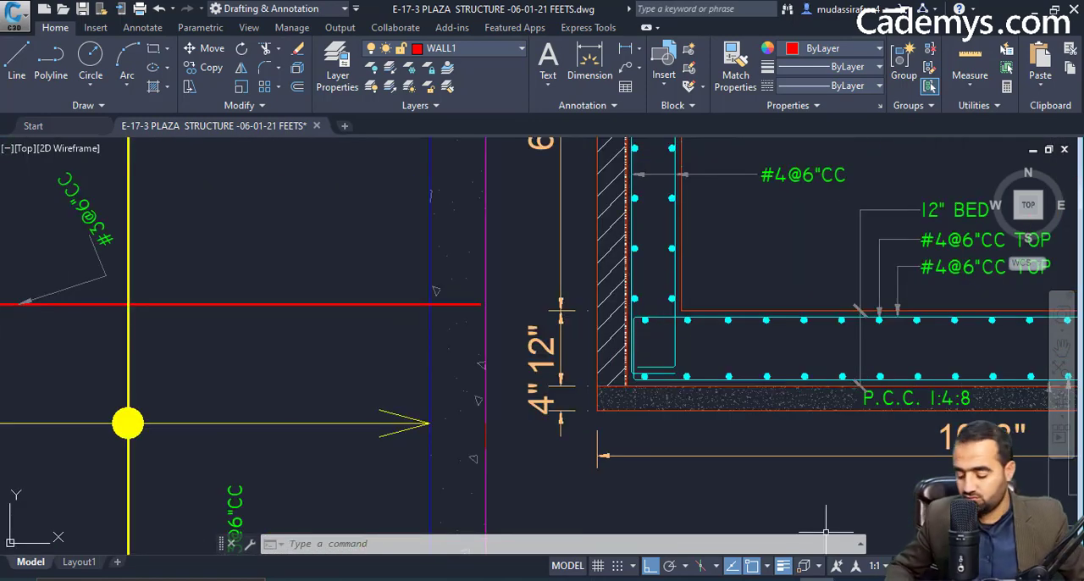
# Enter the tank base's Bend/Devp Length in the Excel schedule as =16*(R4/8), using the Dia cell.
pyautogui.hotkey('alt', 'Tab')
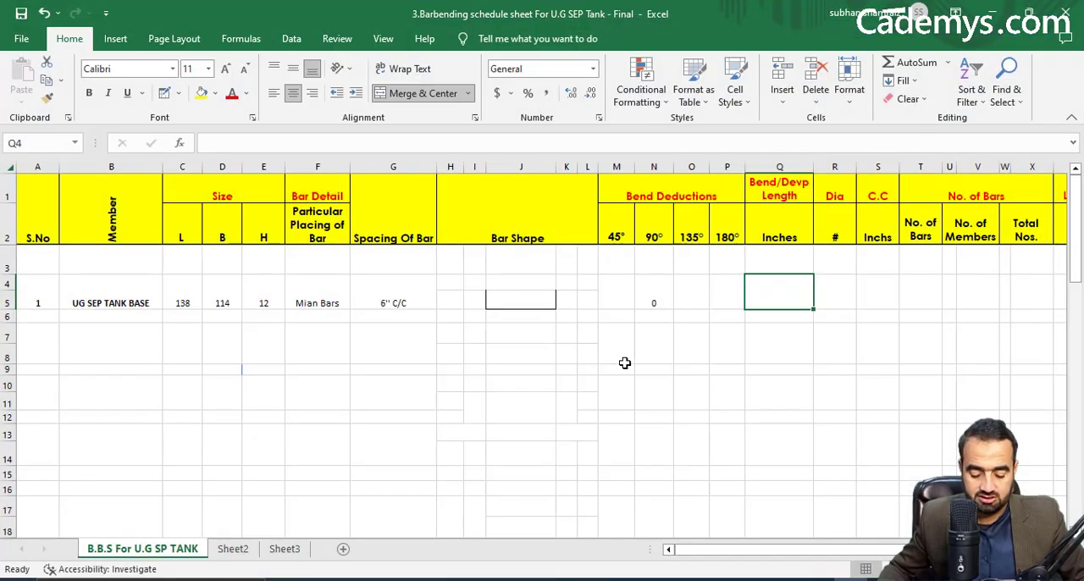
pyautogui.write('=16')
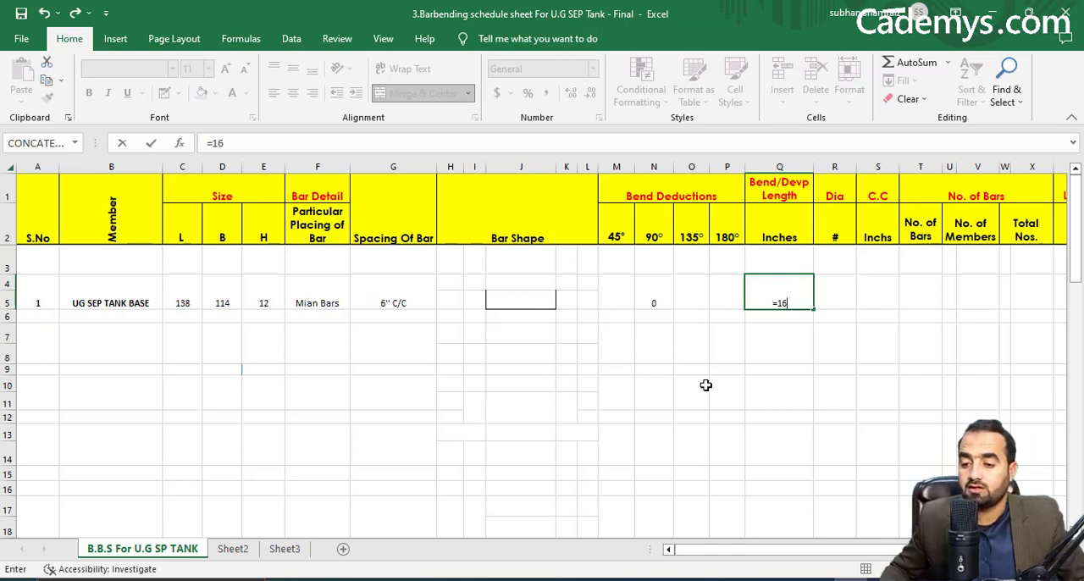
pyautogui.write('*')
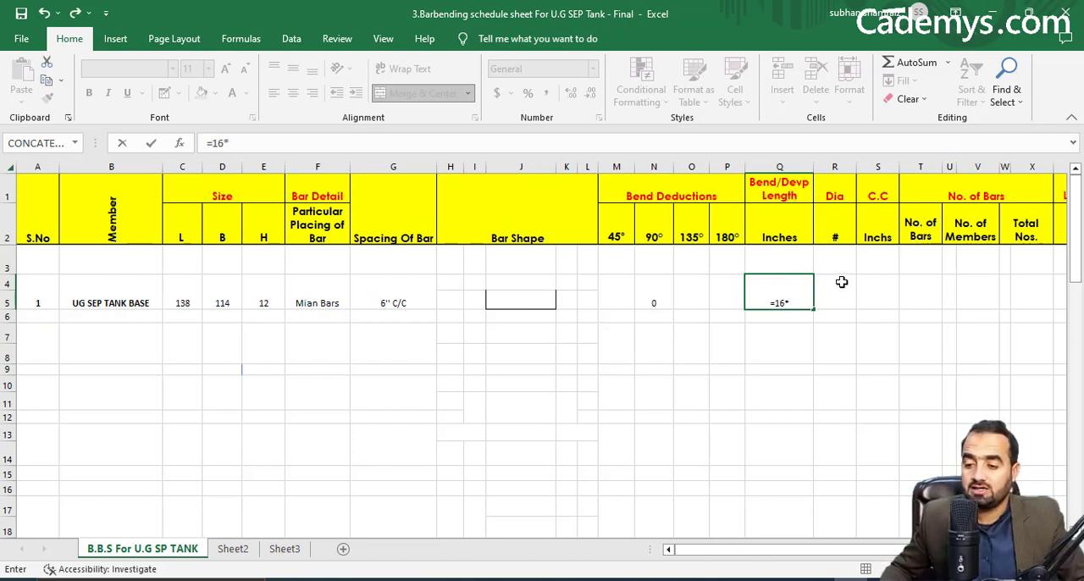
pyautogui.click(840, 281)
pyautogui.click(765, 302)
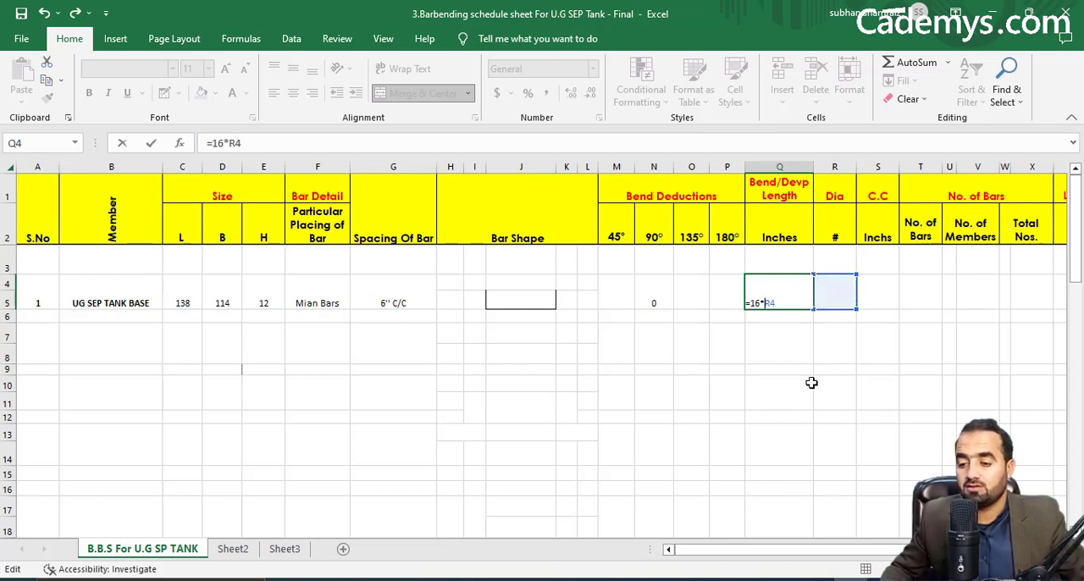
pyautogui.write('(')
pyautogui.click(805, 303)
pyautogui.write('/8)')
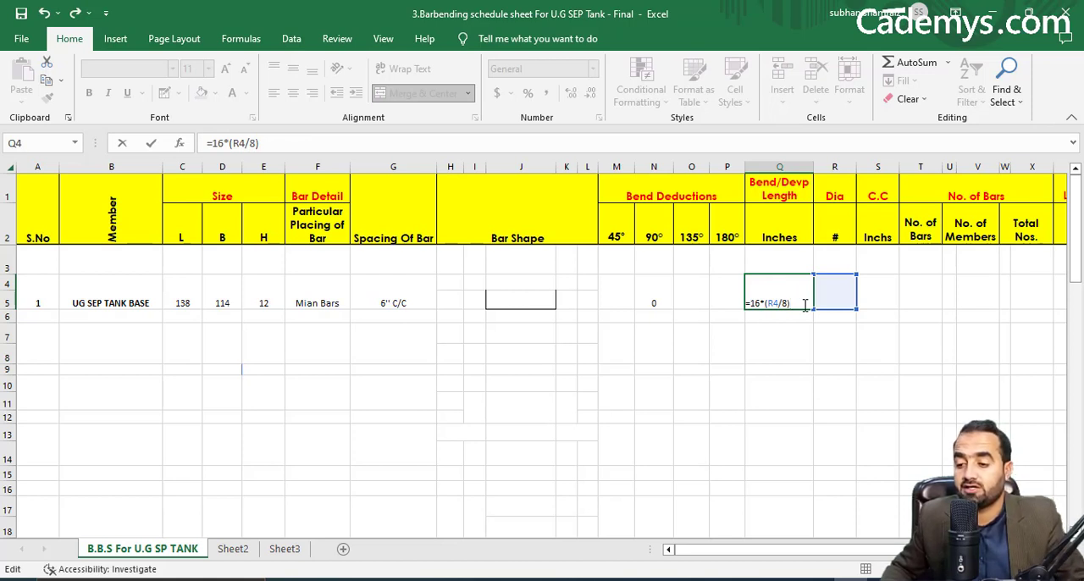
pyautogui.press('Return')
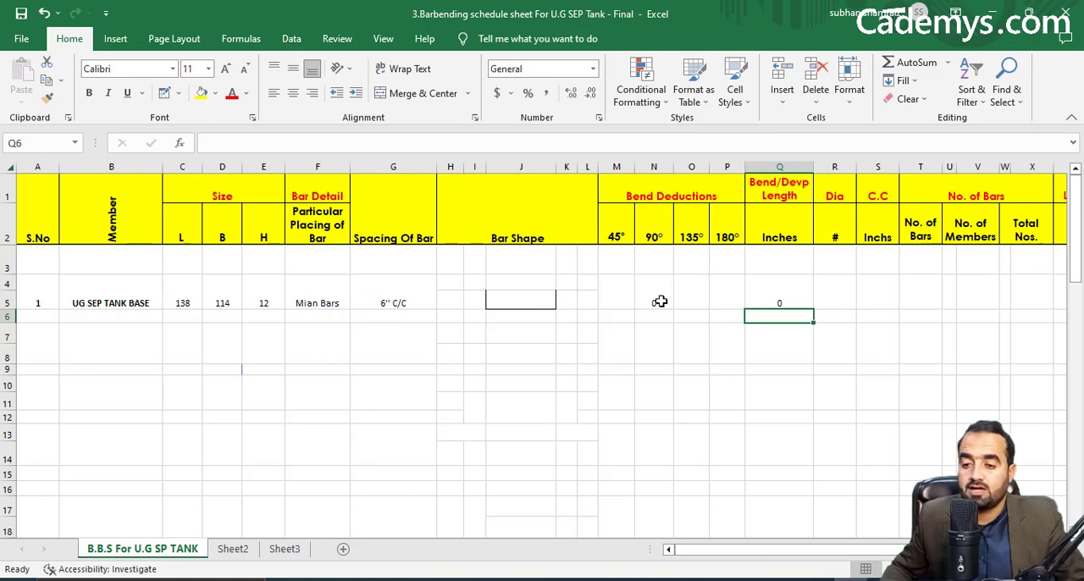
# Enter bar number 4 as the tank base's Dia.
pyautogui.click(659, 303)
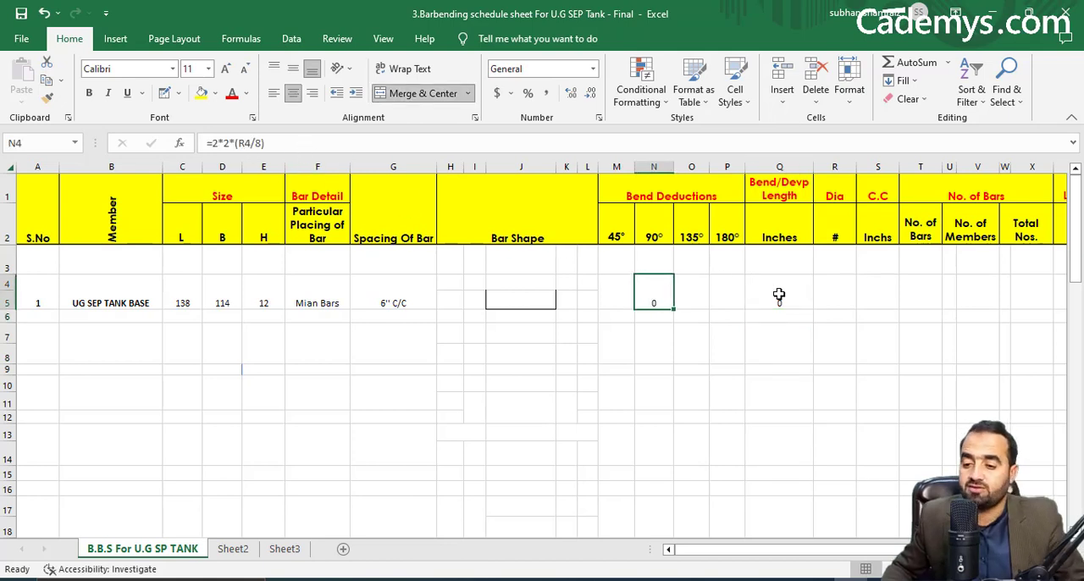
pyautogui.click(778, 294)
pyautogui.click(832, 294)
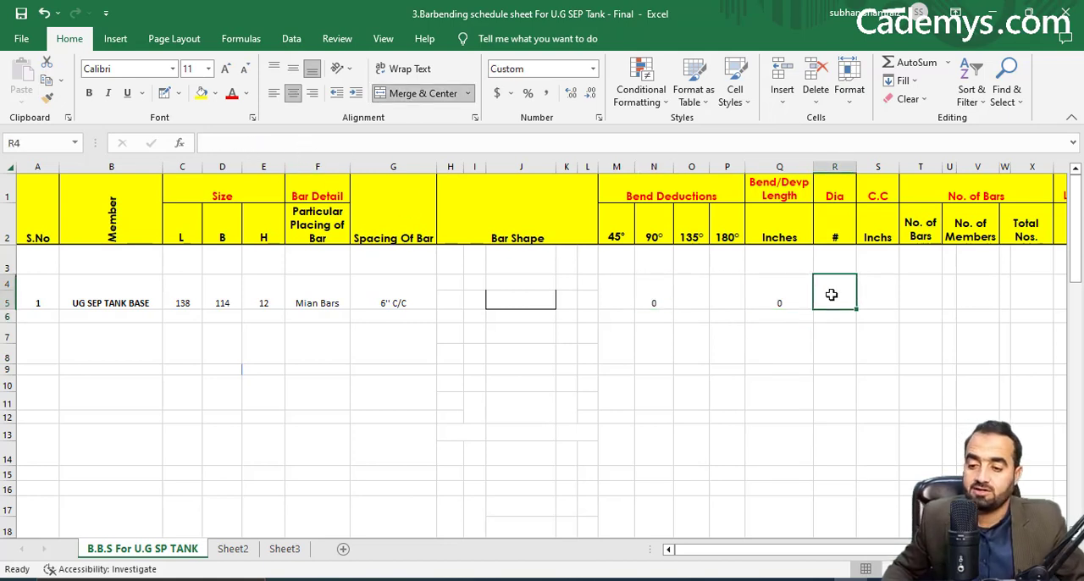
pyautogui.write('#4')
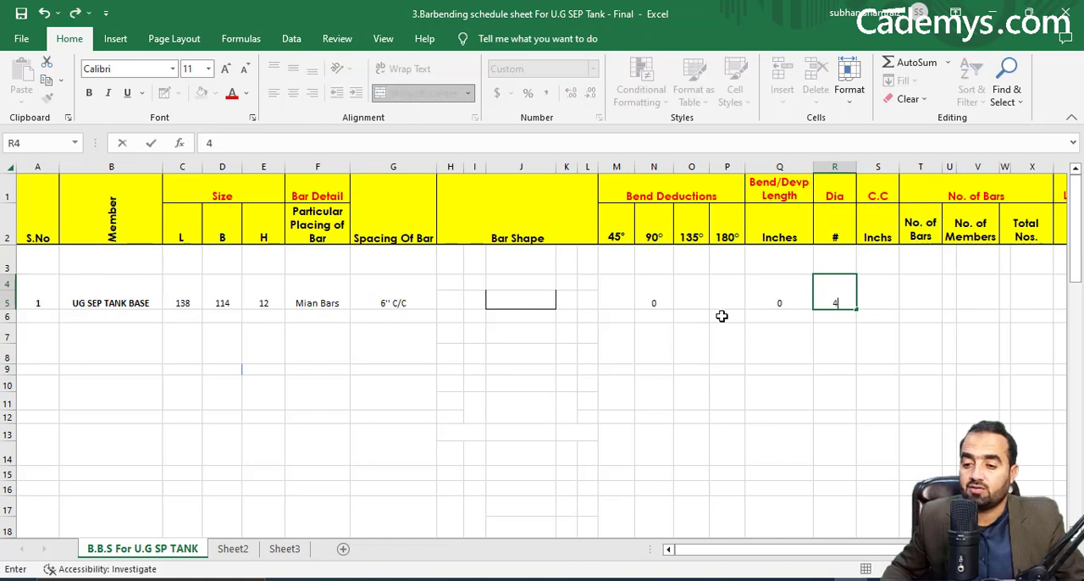
pyautogui.press('Return')
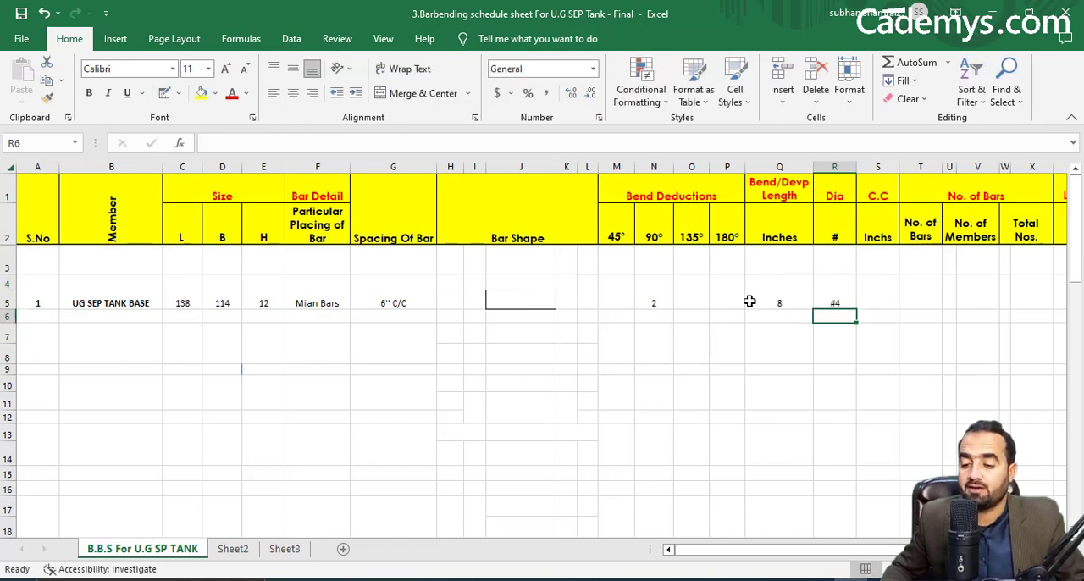
# Check the cover for water tanks and SEP in the drawing's table and enter 1 as the tank base's C.C in Excel.
pyautogui.click(866, 296)
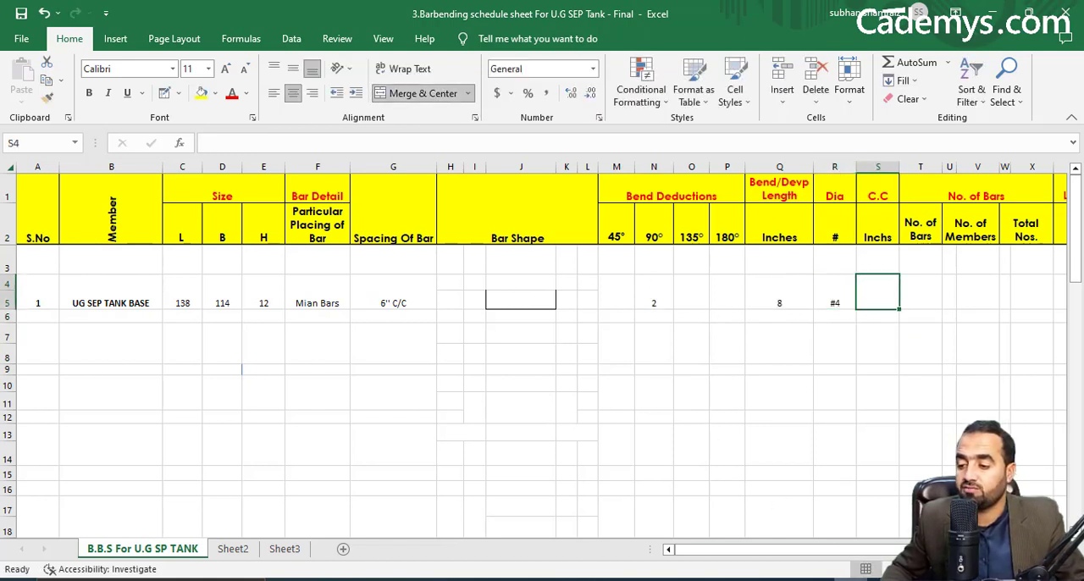
pyautogui.hotkey('alt', 'Tab')
pyautogui.scroll(-6, 666, 424)
pyautogui.scroll(4, 508, 370)
pyautogui.scroll(4, 508, 373)
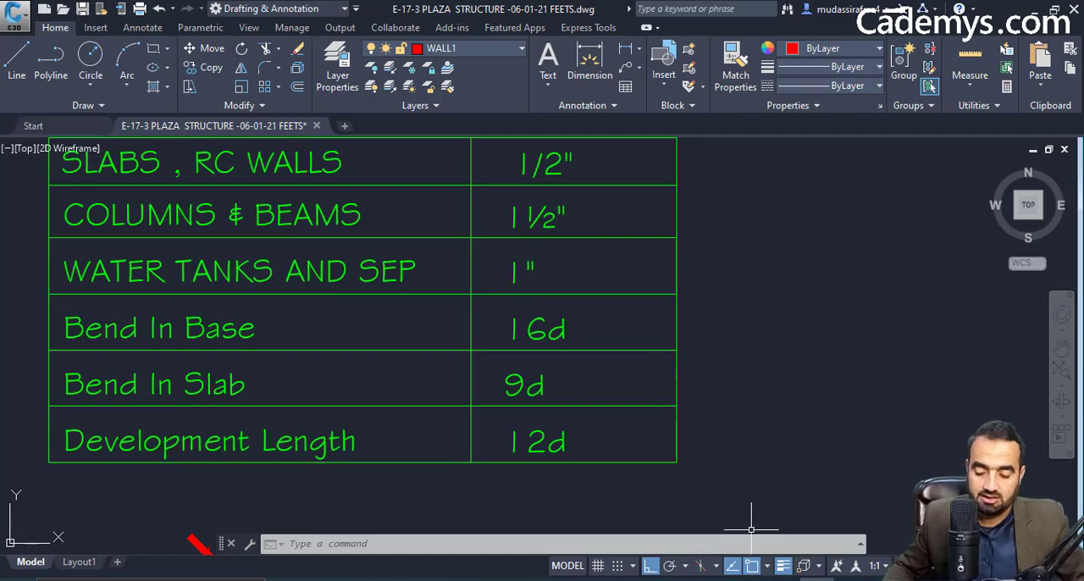
pyautogui.click(851, 580)
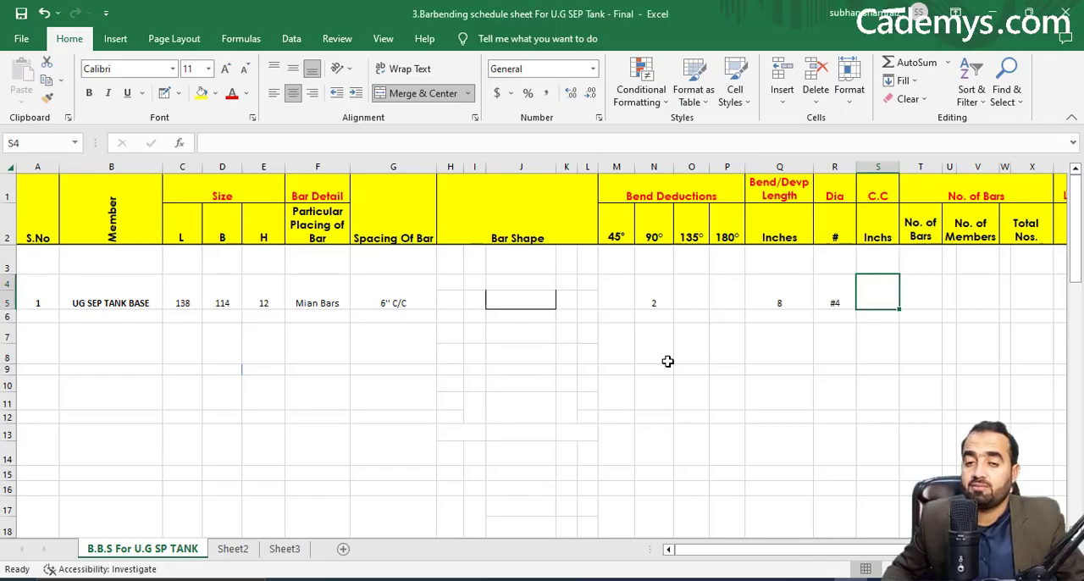
pyautogui.write('1')
pyautogui.press('Tab')
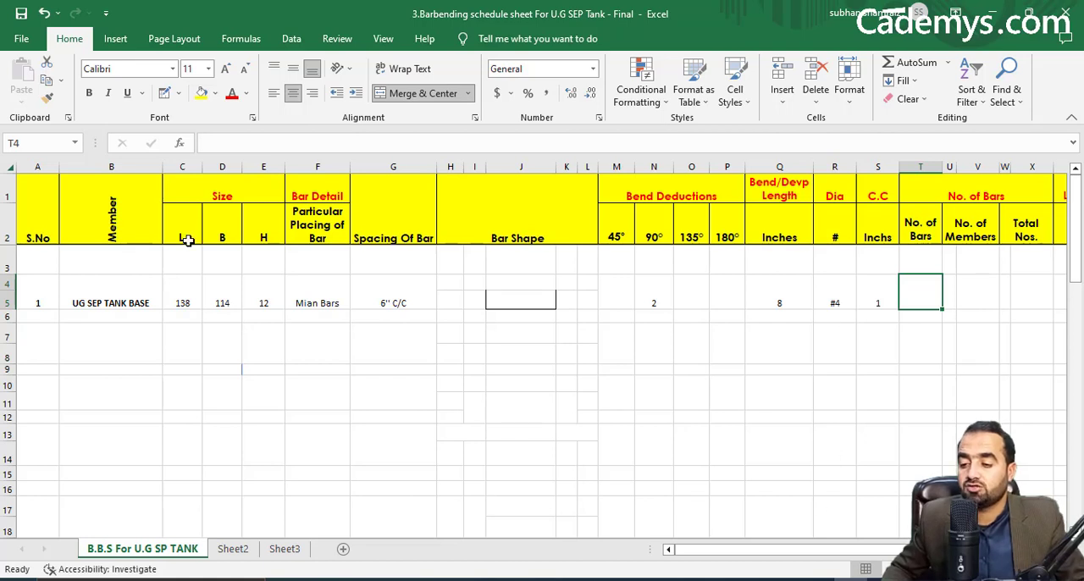
# In the Civil 3D drawing, examine the bar directions, spacing and overall dimensions on the septic tank's bed reinforcement plan.
pyautogui.click(819, 579)
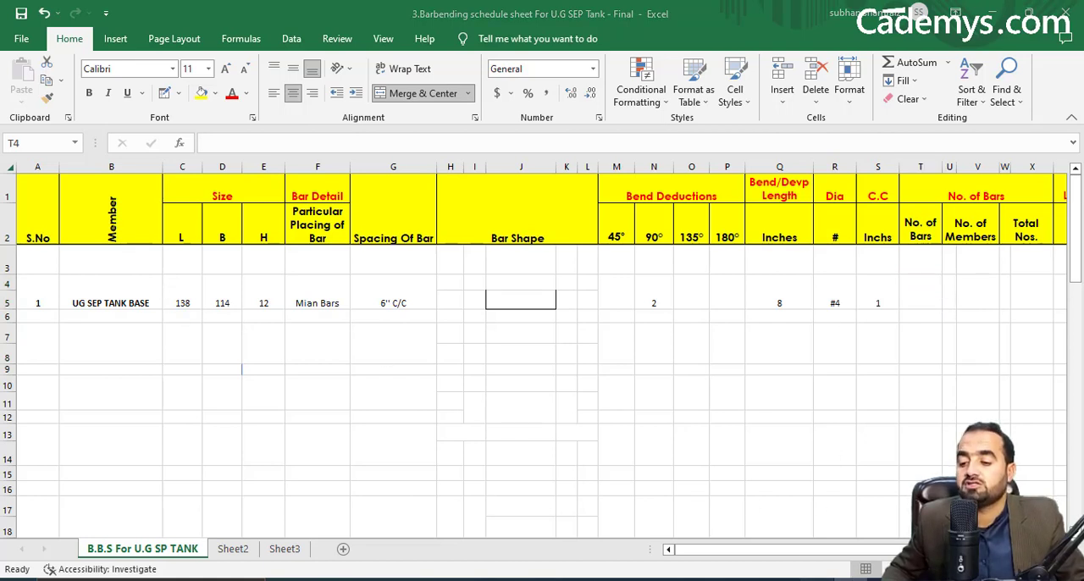
pyautogui.scroll(-6, 814, 378)
pyautogui.moveTo(732, 321); pyautogui.dragTo(673, 184)
pyautogui.moveTo(684, 281); pyautogui.dragTo(622, 212)
pyautogui.moveTo(695, 367); pyautogui.dragTo(681, 279)
pyautogui.moveTo(632, 310); pyautogui.dragTo(640, 336)
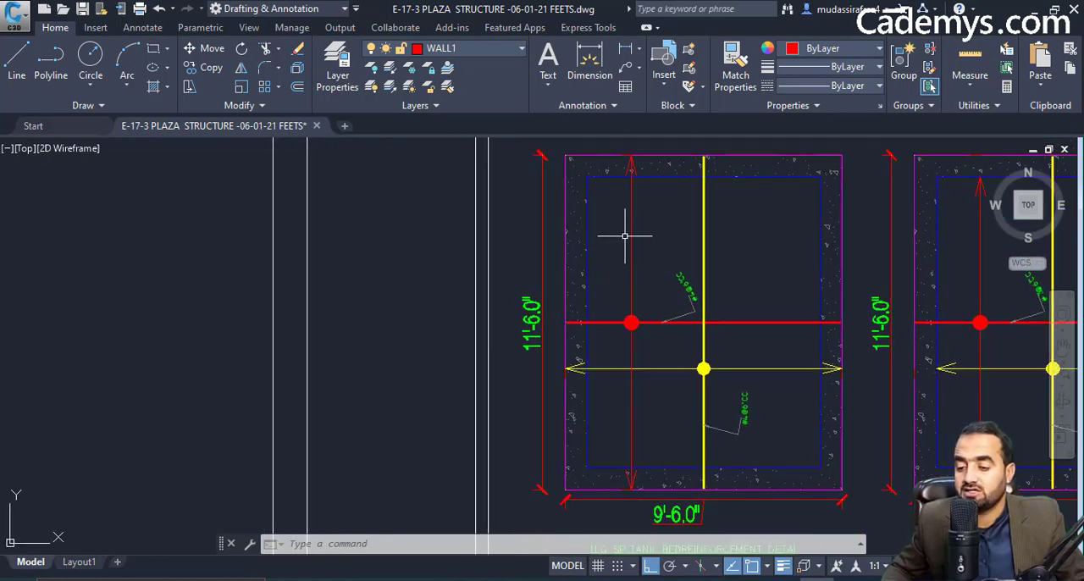
pyautogui.moveTo(627, 140); pyautogui.dragTo(627, 165)
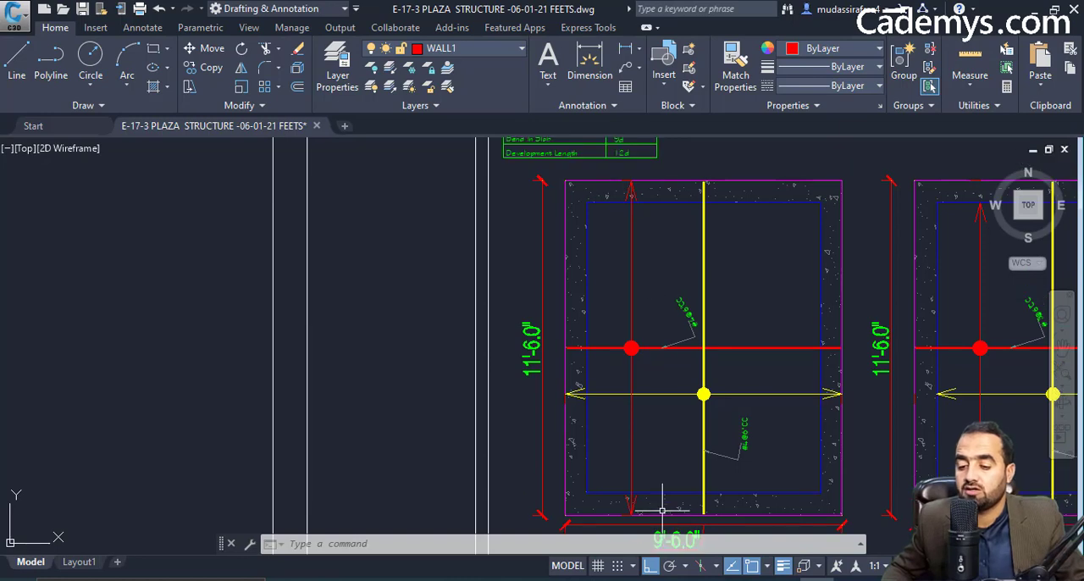
pyautogui.moveTo(645, 302); pyautogui.dragTo(585, 259)
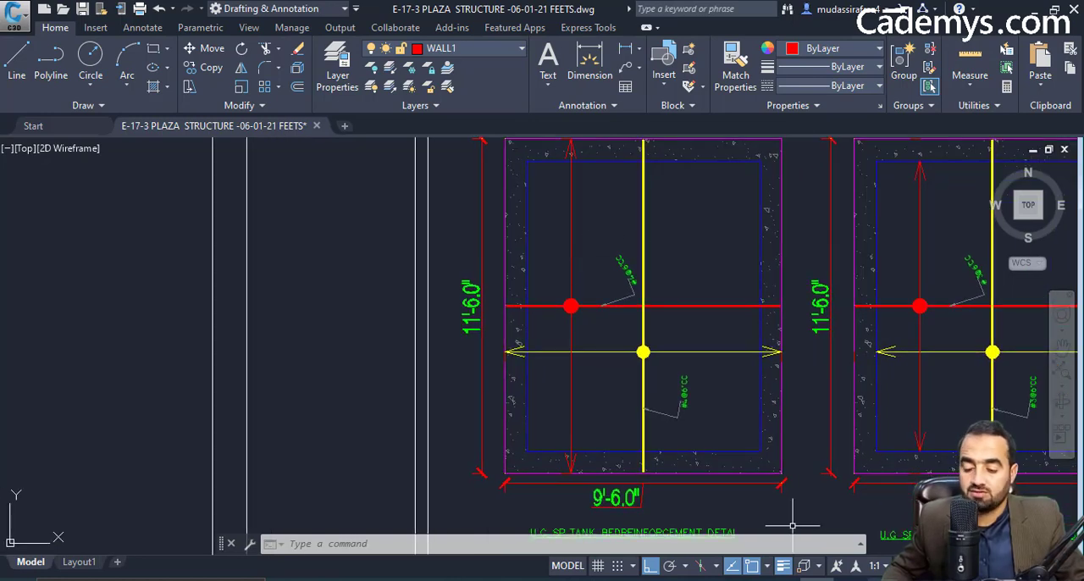
pyautogui.click(850, 579)
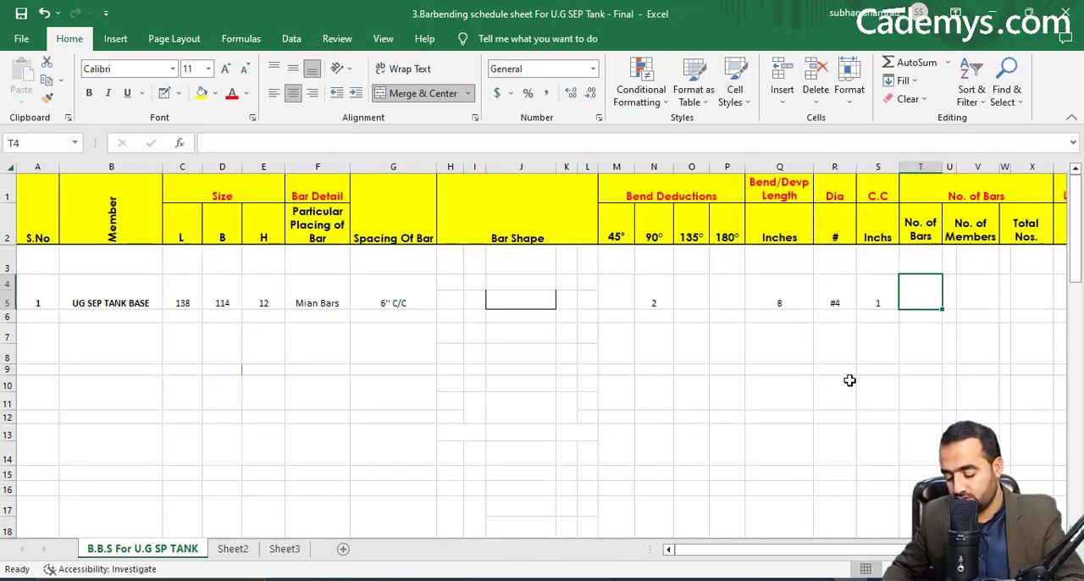
# Enter the tank base's No. of Bars in the Excel schedule as =(C4/G4+1), using the length and bar spacing cells.
pyautogui.write('=')
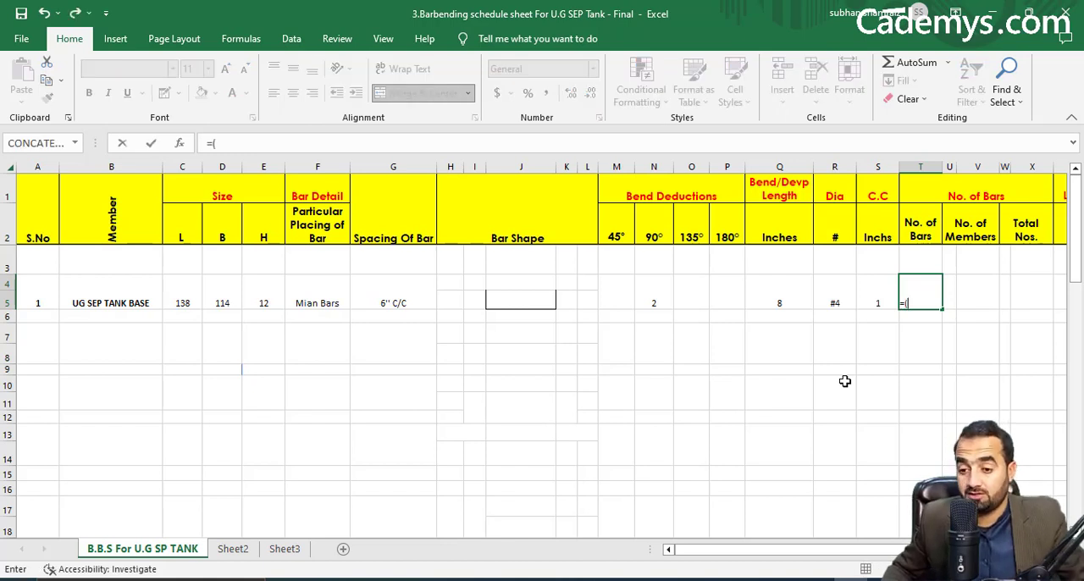
pyautogui.write('(')
pyautogui.click(181, 292)
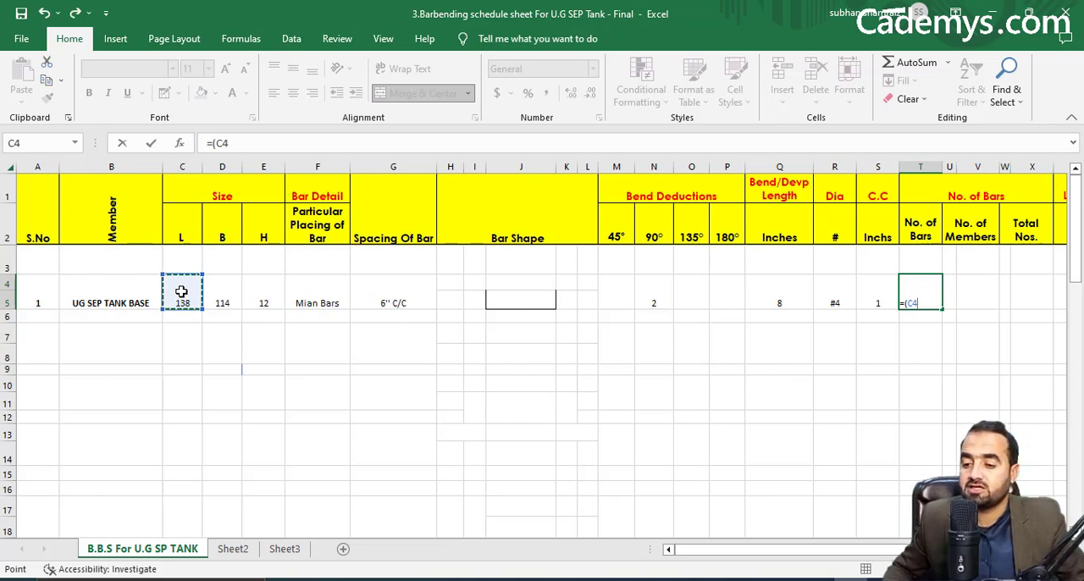
pyautogui.write('/')
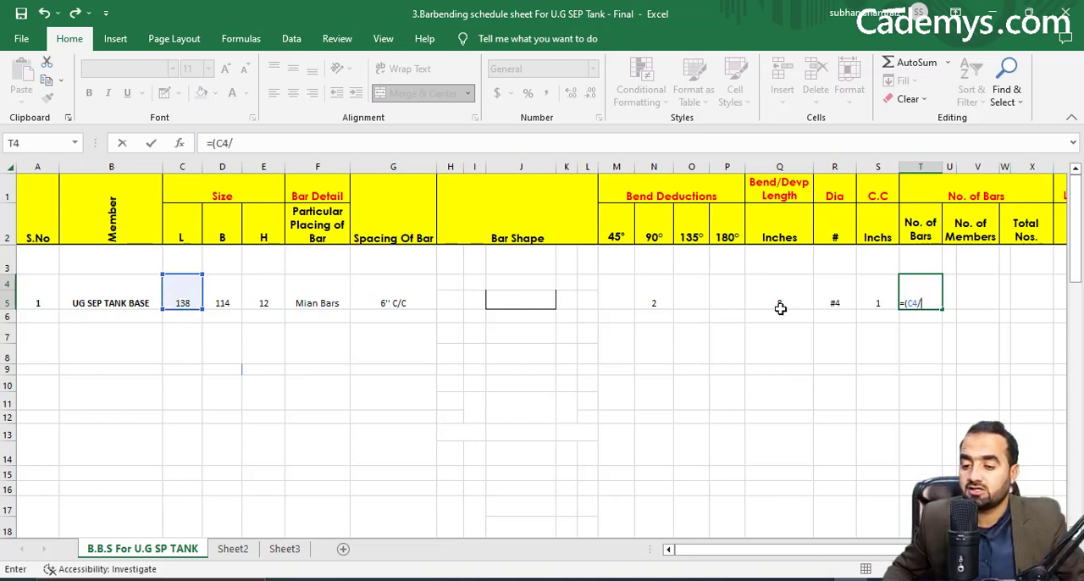
pyautogui.click(393, 295)
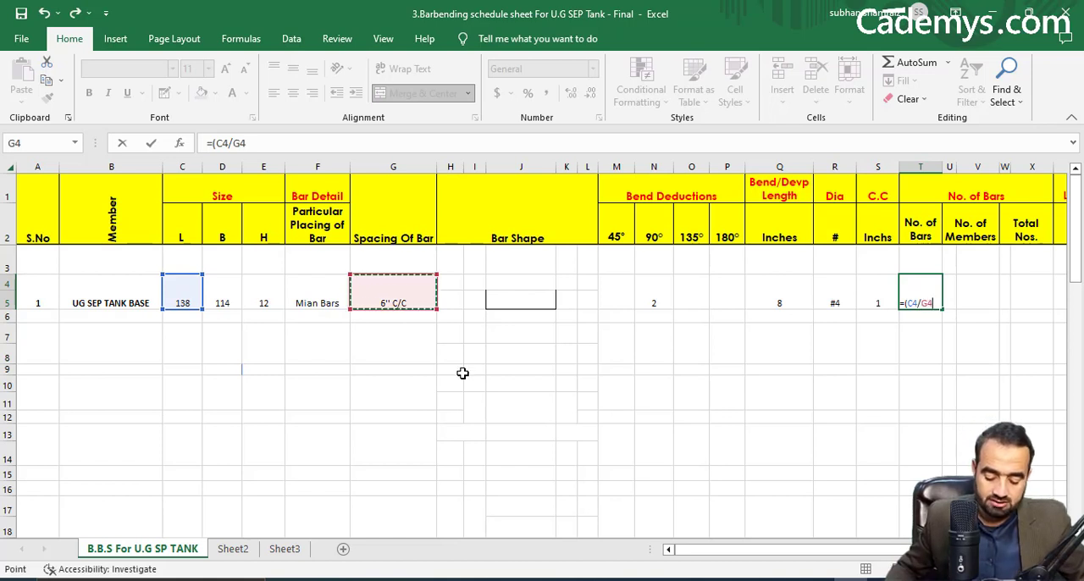
pyautogui.write('+')
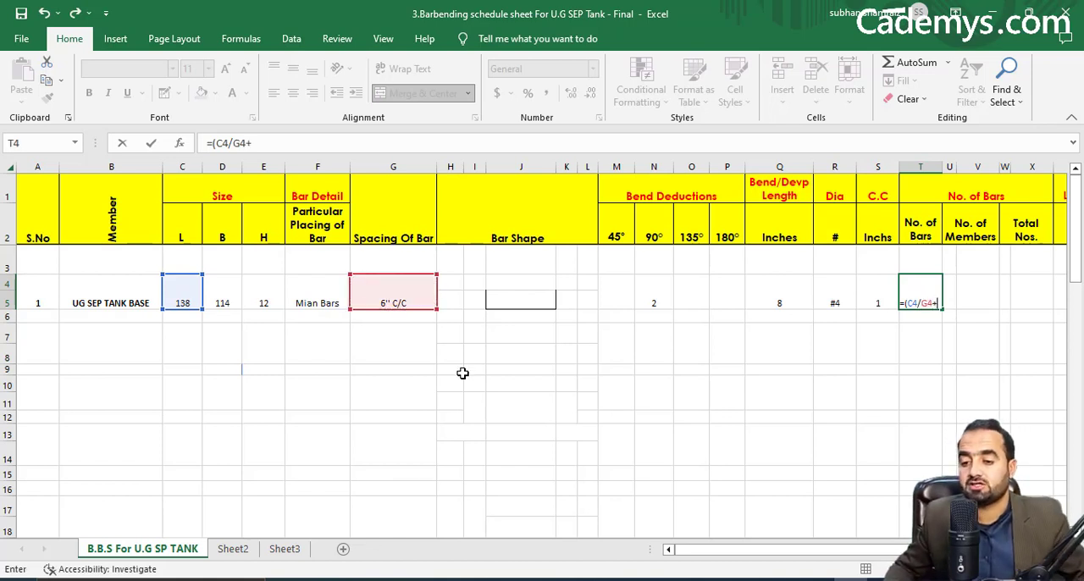
pyautogui.write('1)')
pyautogui.press('Return')
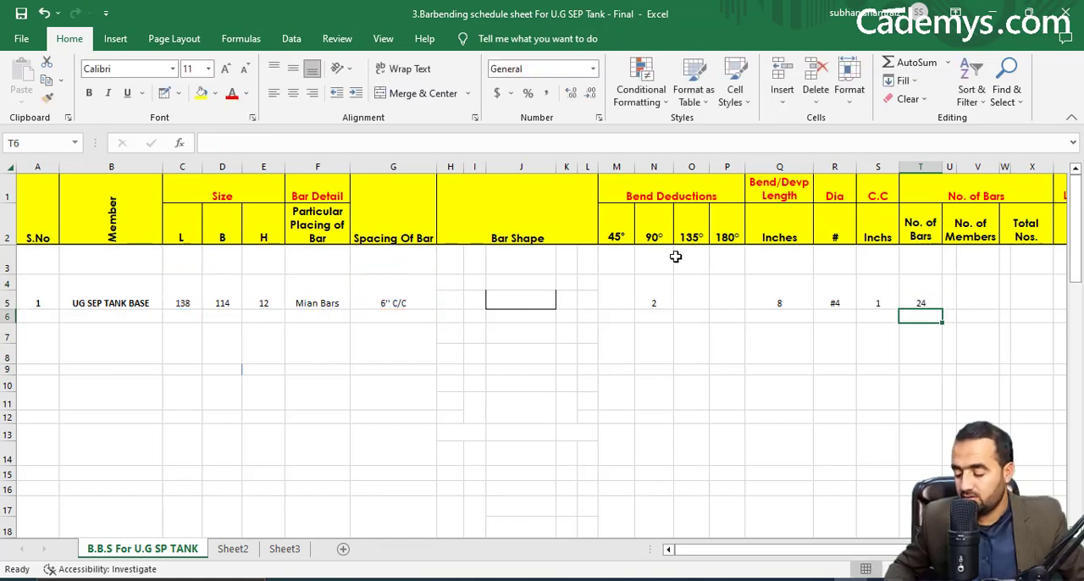
# Check the bed's bar layers in the drawing's tank section and enter 2 as the No. of Members, with an x in the cell on each side.
pyautogui.click(951, 297)
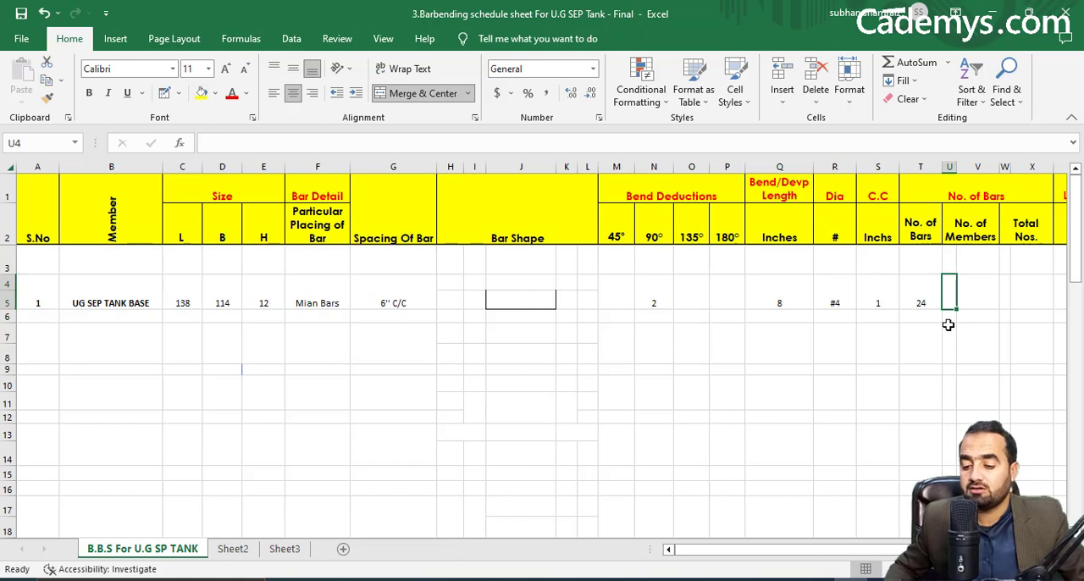
pyautogui.write('x')
pyautogui.press('Tab')
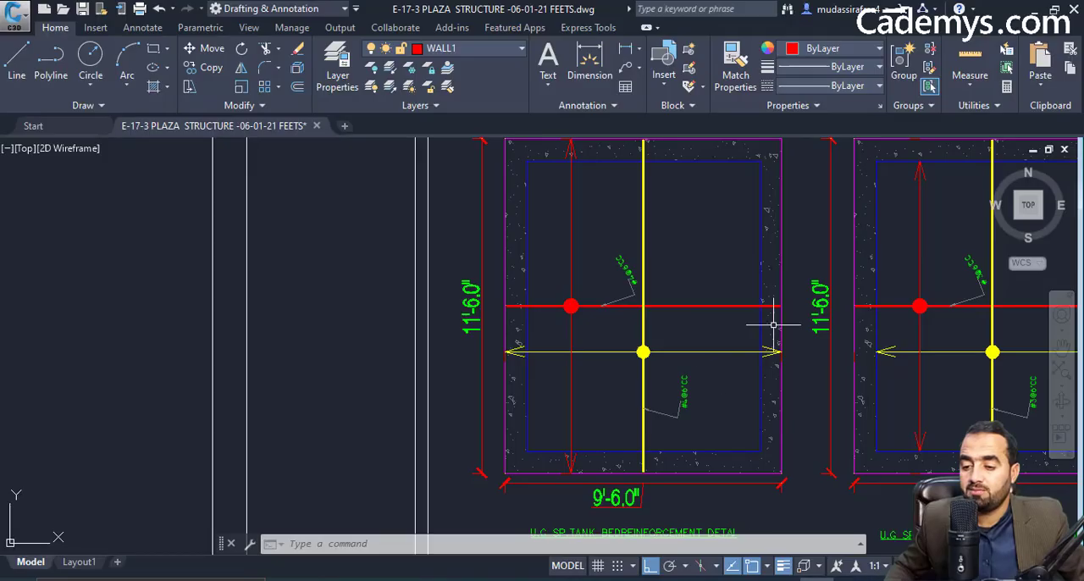
pyautogui.scroll(-4, 770, 314)
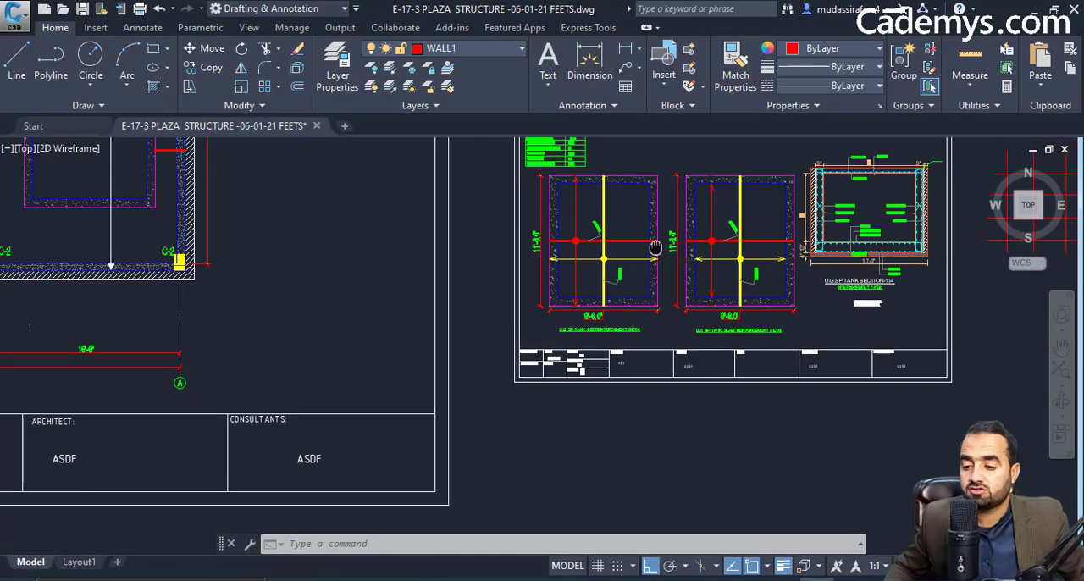
pyautogui.scroll(5, 889, 292)
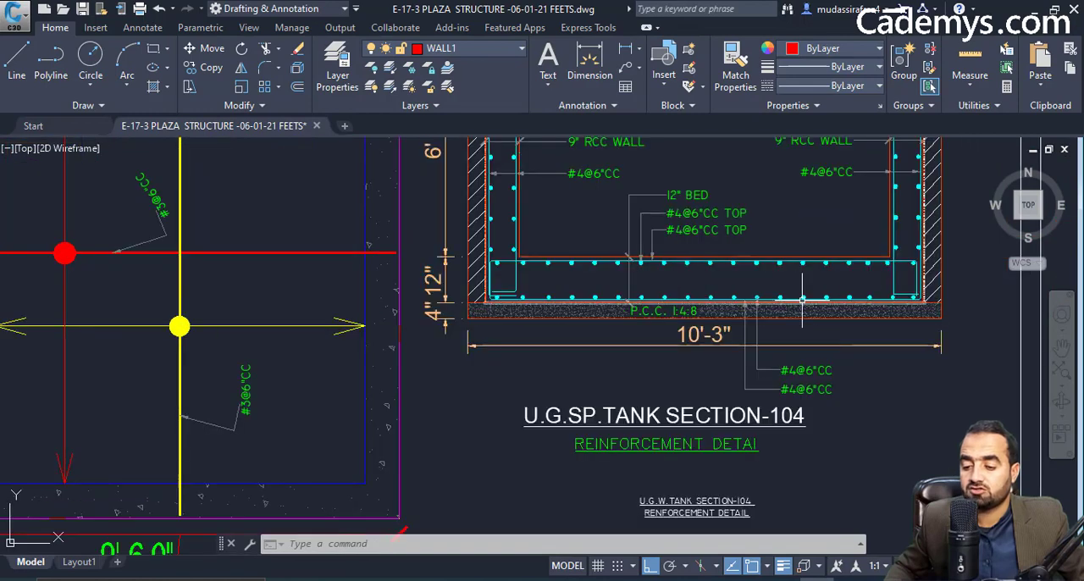
pyautogui.scroll(3, 776, 377)
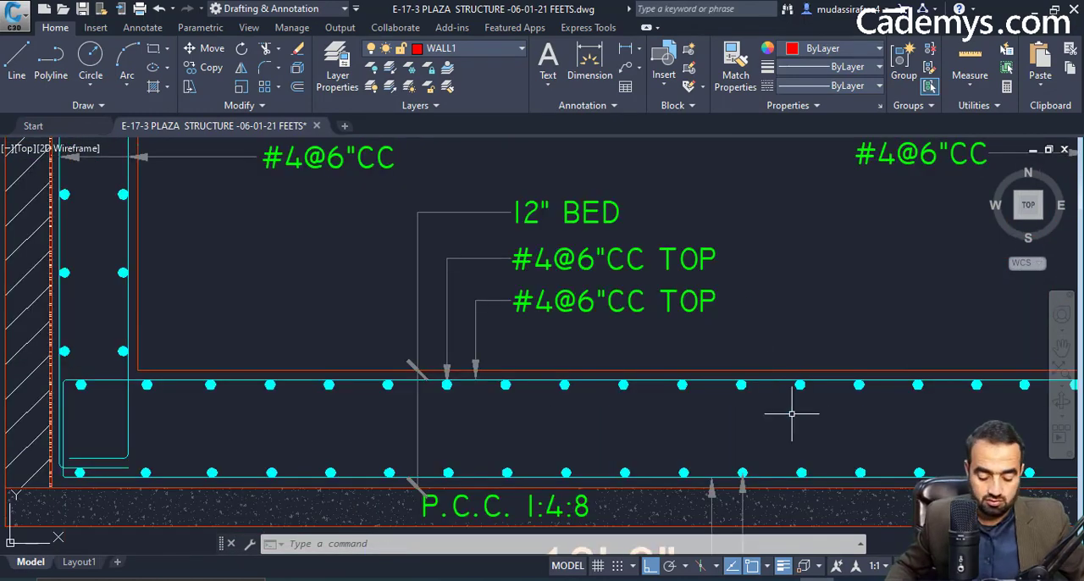
pyautogui.hotkey('alt', 'Tab')
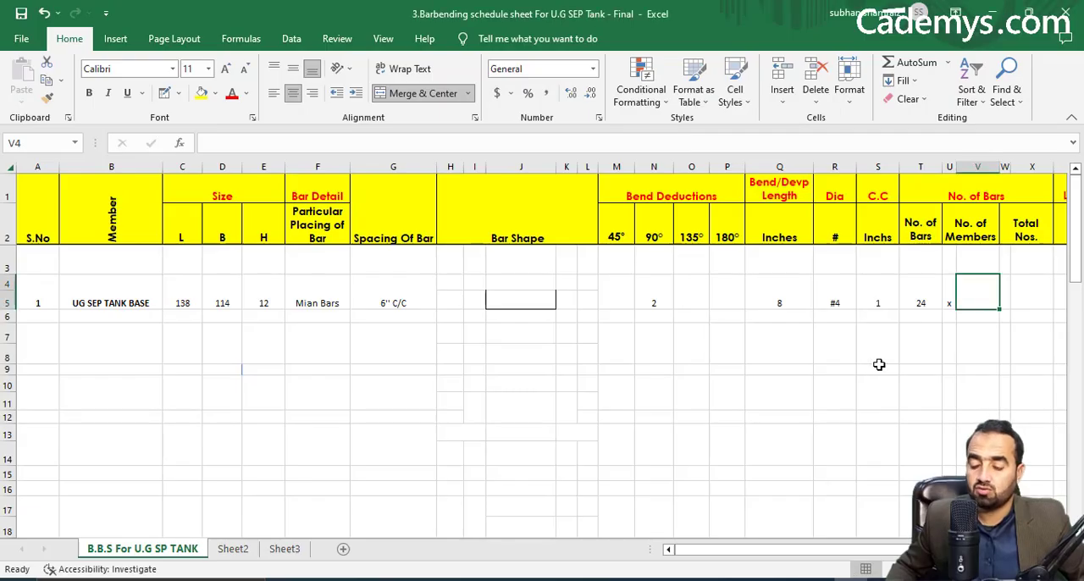
pyautogui.write('2')
pyautogui.press('Tab')
pyautogui.write('x')
pyautogui.press('Tab')
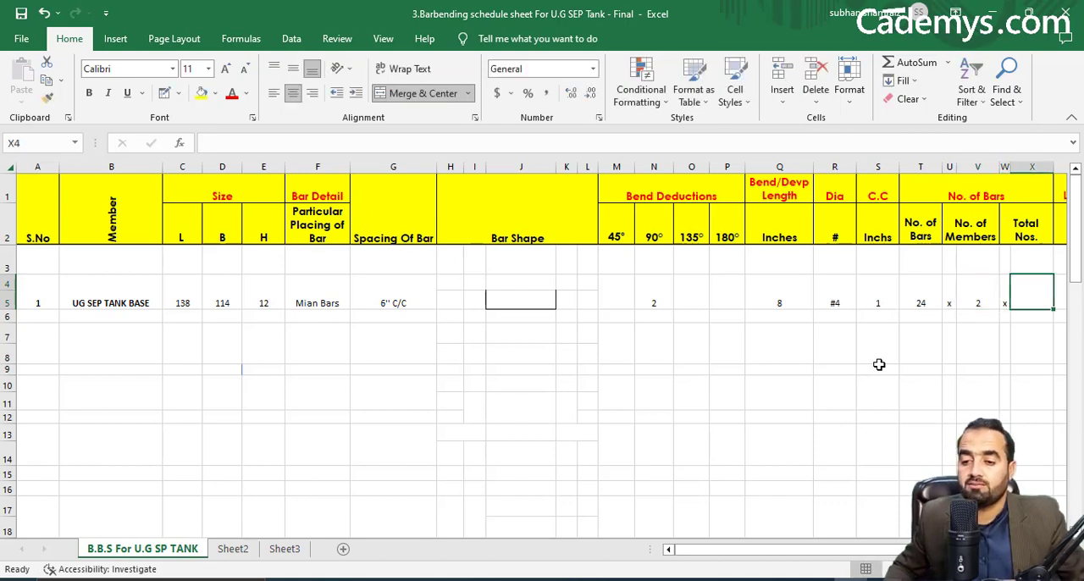
# Calculate the tank base's Total Nos. as =T4*V4, multiplying the number of bars by the number of members.
pyautogui.write('=')
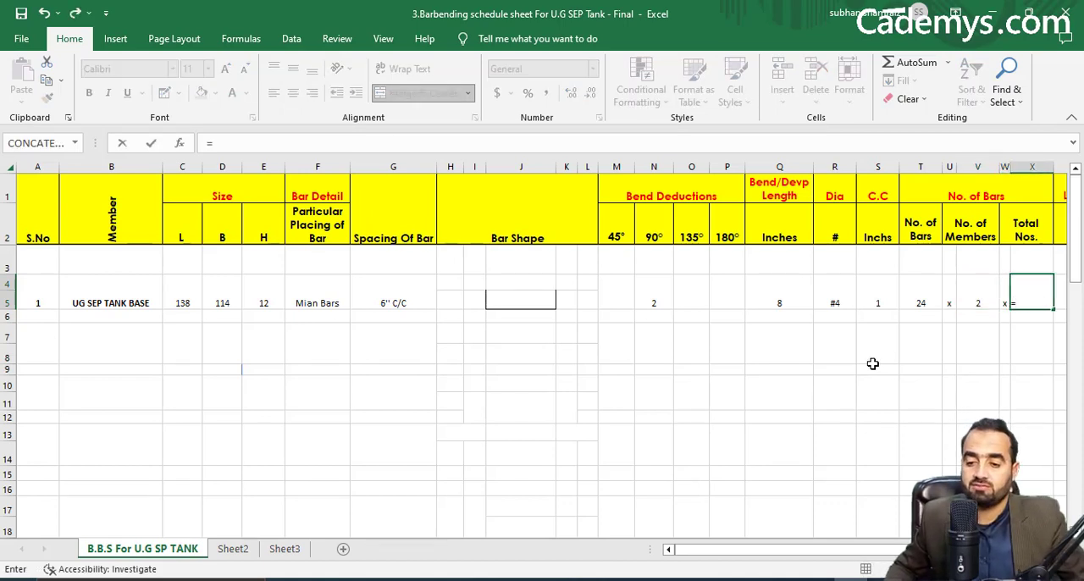
pyautogui.click(915, 293)
pyautogui.write('*')
pyautogui.click(973, 297)
pyautogui.press('Return')
# Check the bar direction in the Civil 3D drawing and enter the straight length below the Excel bar shape as =D4-S4-S4.
pyautogui.moveTo(907, 550); pyautogui.dragTo(958, 550)
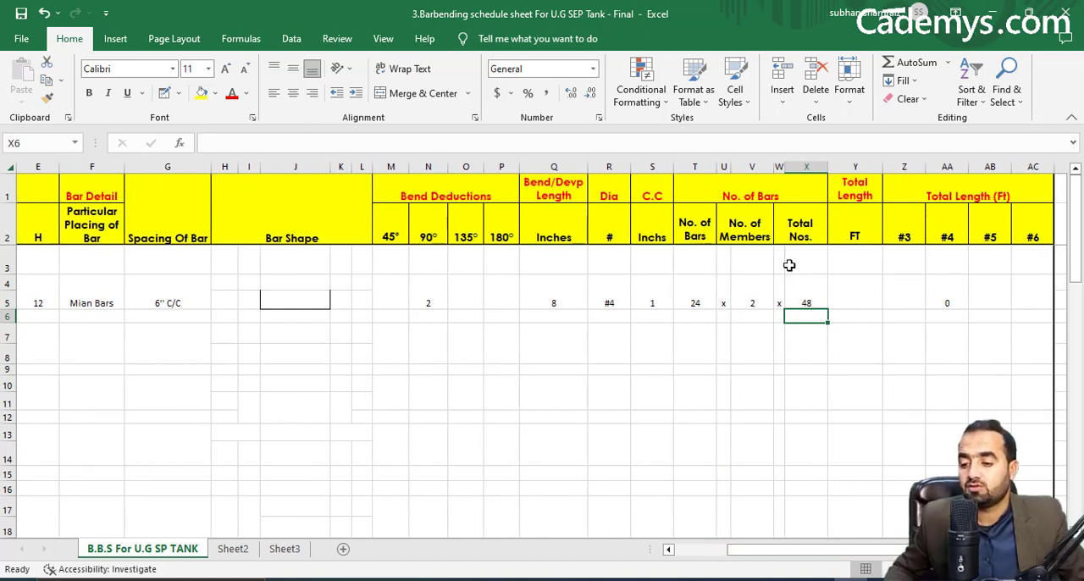
pyautogui.click(295, 316)
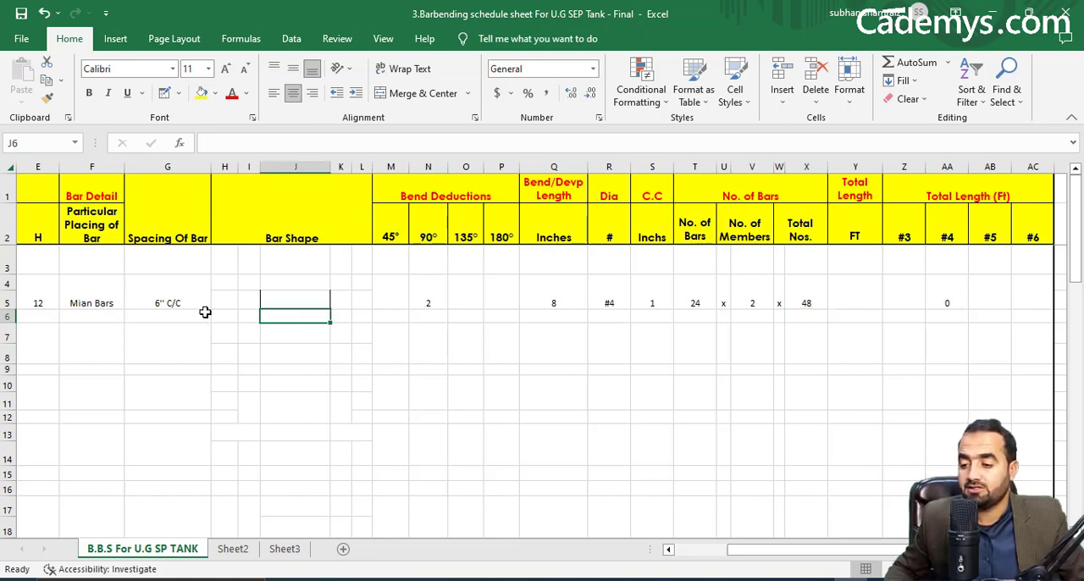
pyautogui.hotkey('alt', 'Tab')
pyautogui.scroll(-10, 656, 347)
pyautogui.scroll(6, 617, 363)
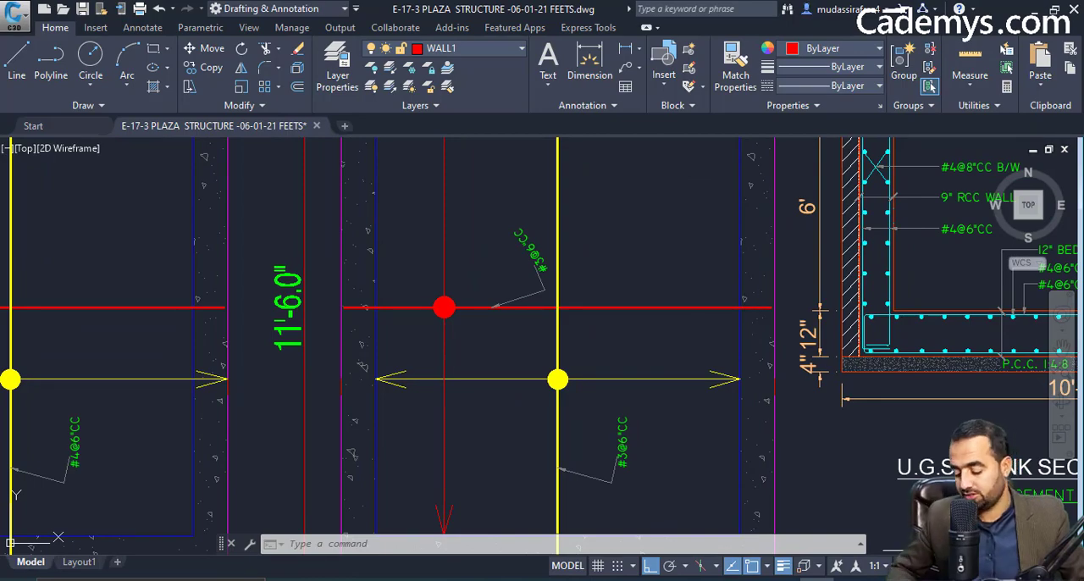
pyautogui.click(818, 580)
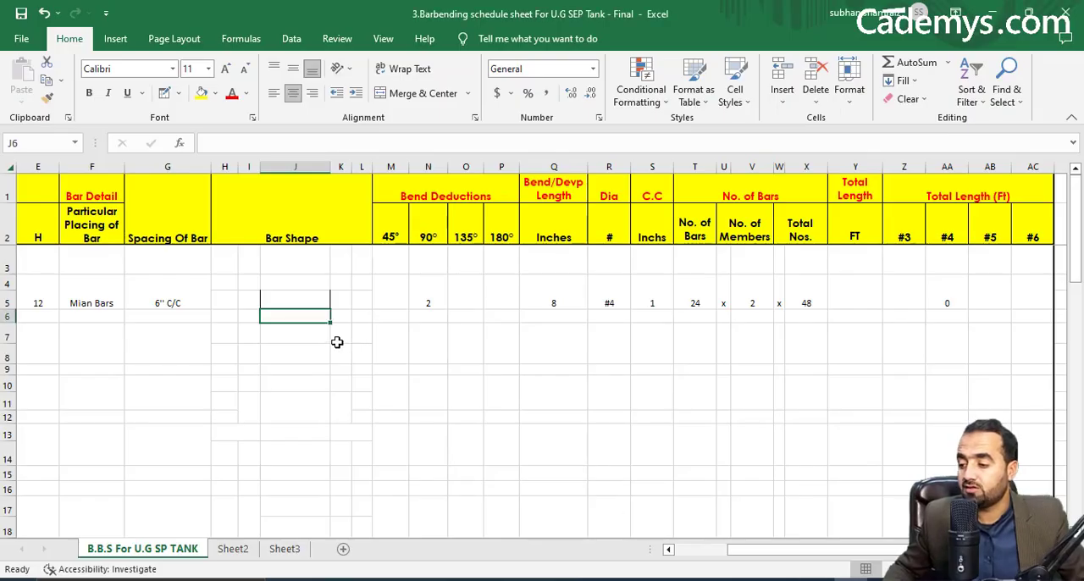
pyautogui.write('=')
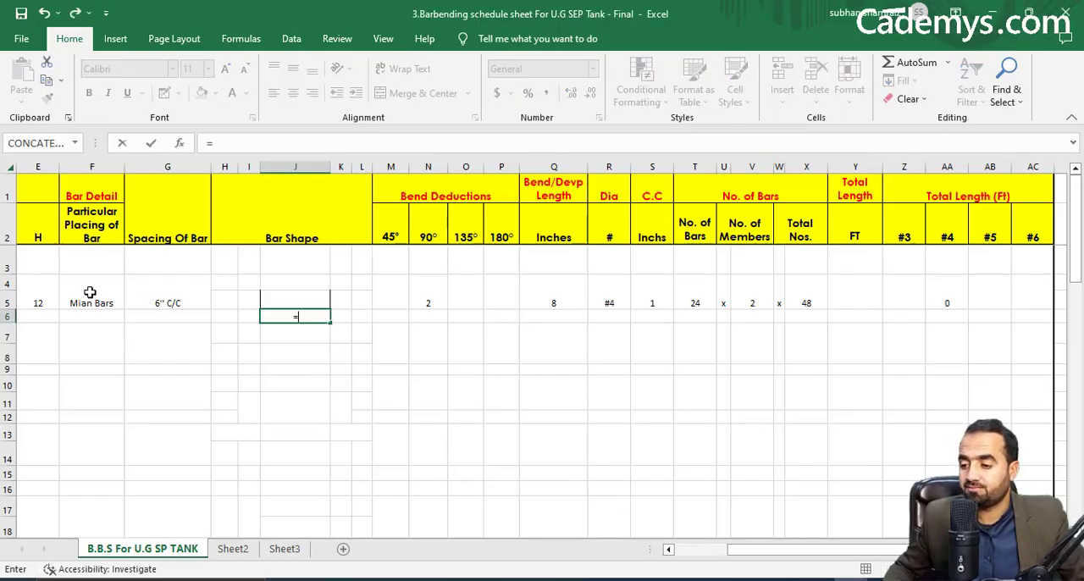
pyautogui.moveTo(757, 555); pyautogui.dragTo(712, 561)
pyautogui.click(221, 302)
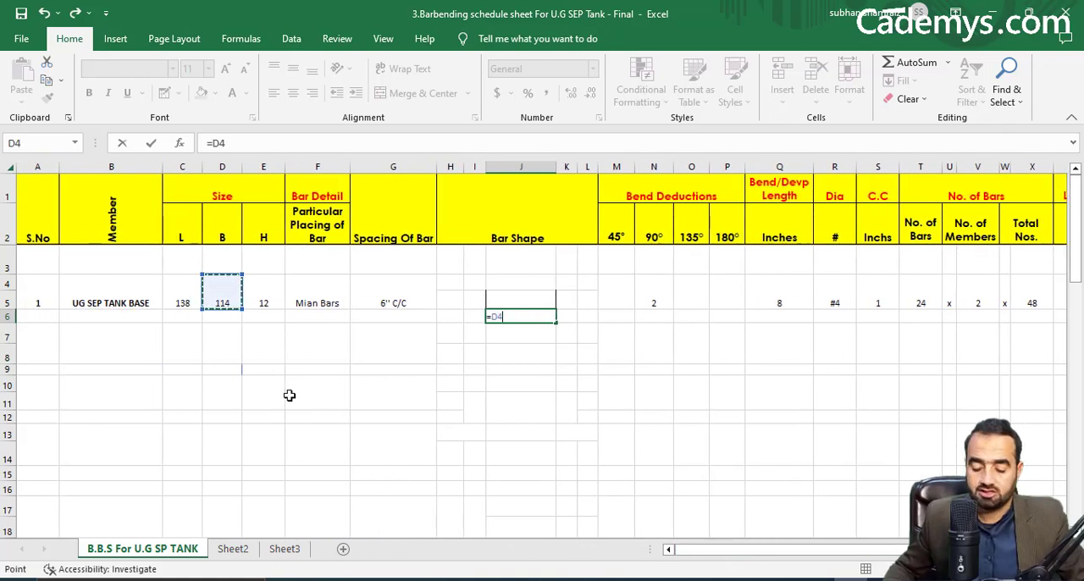
pyautogui.write('-')
pyautogui.click(877, 291)
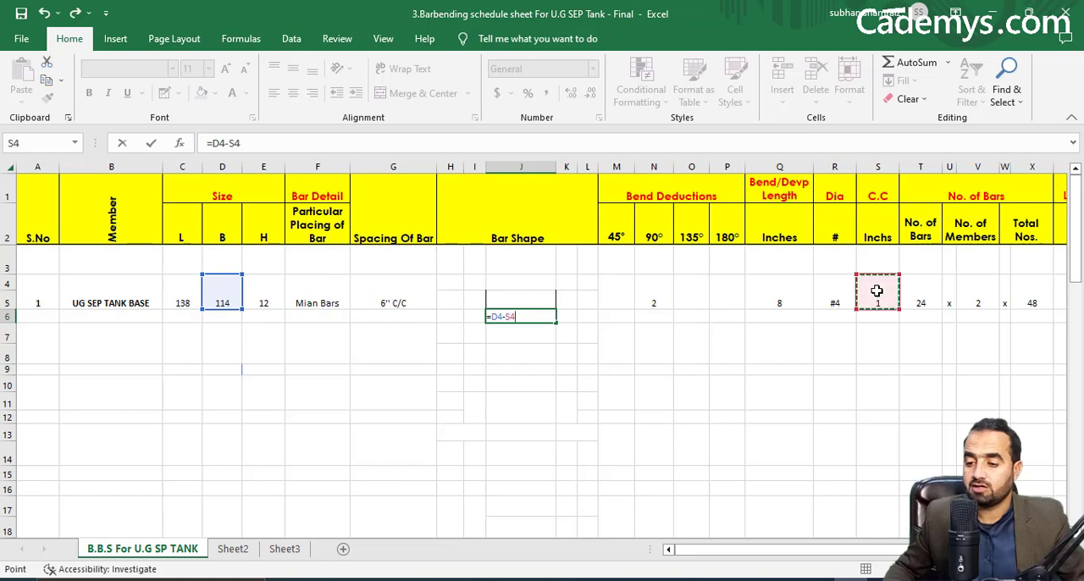
pyautogui.write('-')
pyautogui.click(877, 291)
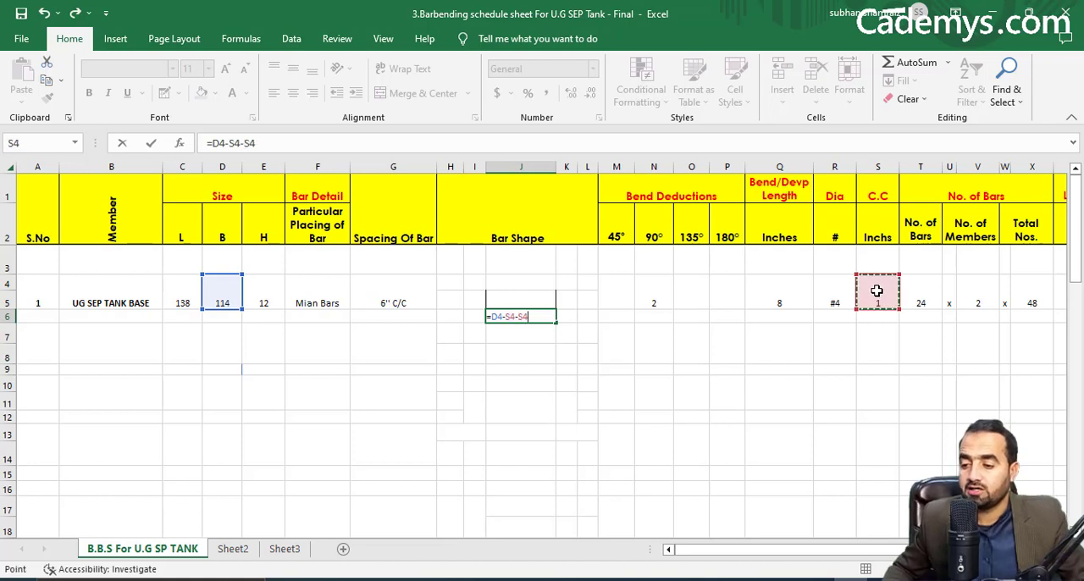
pyautogui.press('Return')
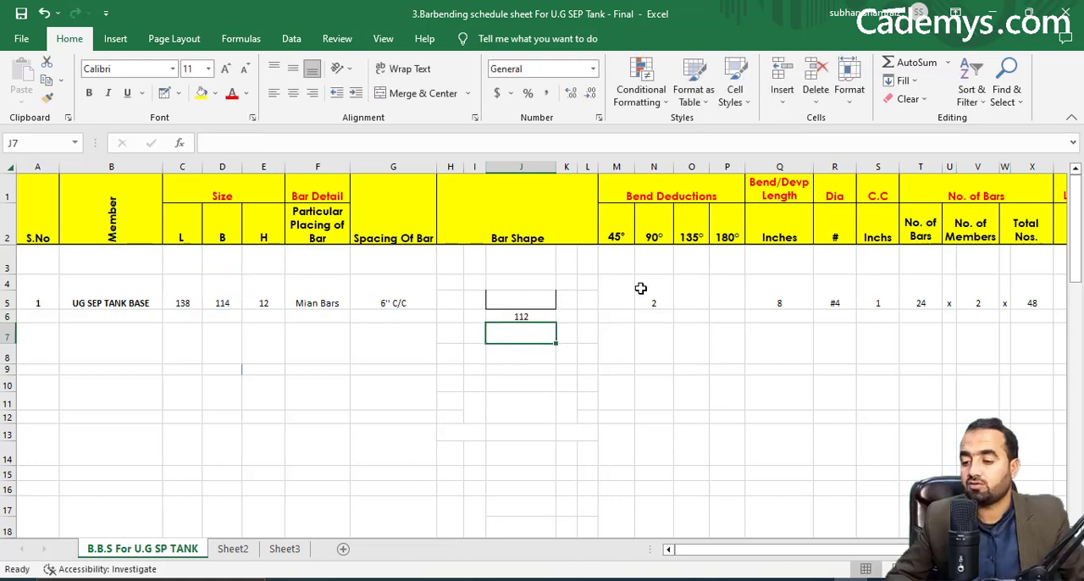
# Enter the bar shape's bend lengths, linking K5 to the Bend/Devp Length cell with =Q4 and I5 to the other bend with =K5.
pyautogui.click(562, 300)
pyautogui.write('=')
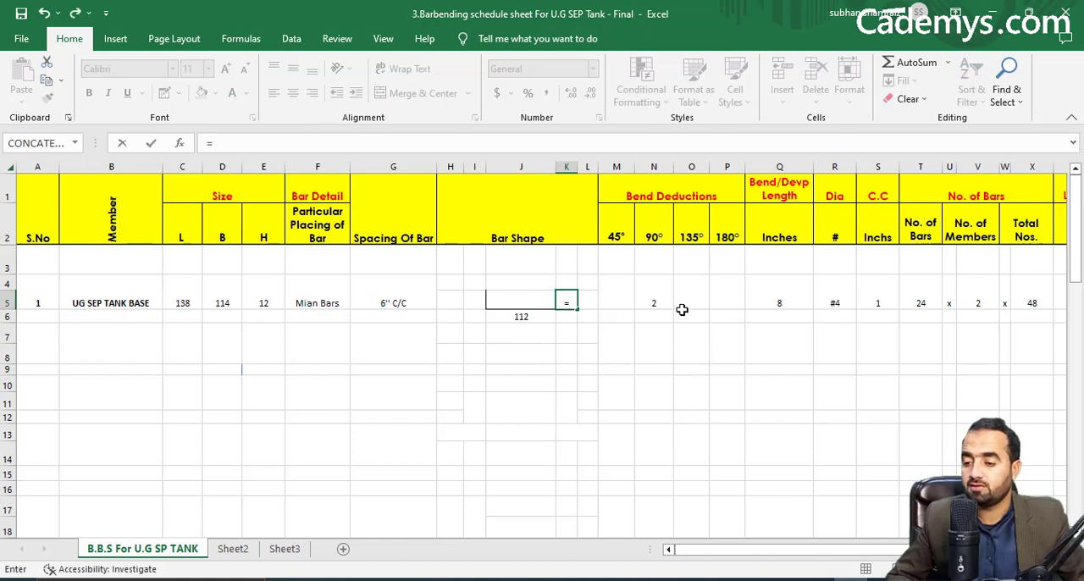
pyautogui.click(766, 288)
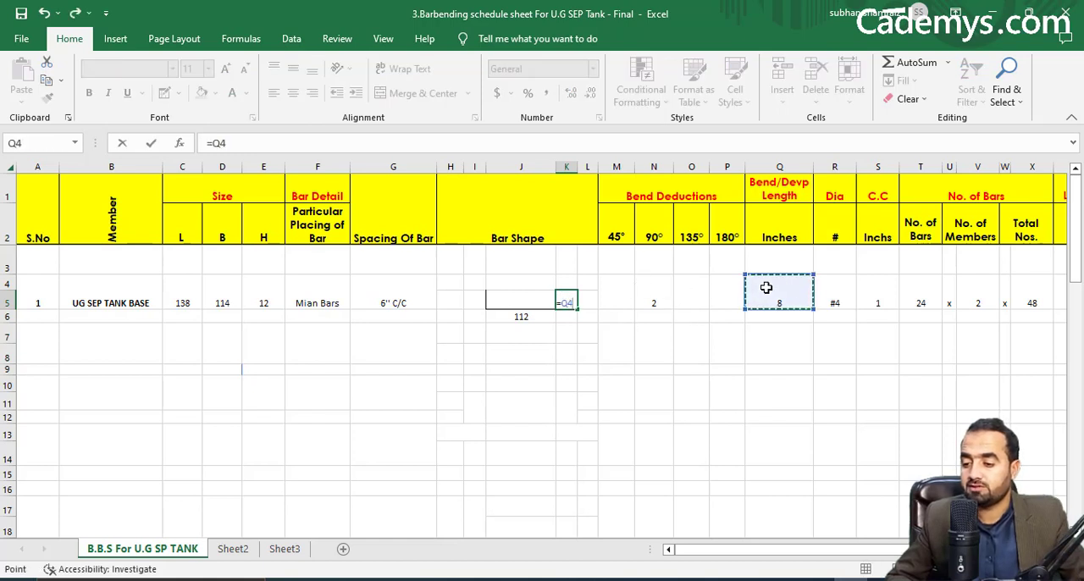
pyautogui.press('Return')
pyautogui.click(475, 302)
pyautogui.write('=')
pyautogui.click(565, 302)
pyautogui.press('Return')
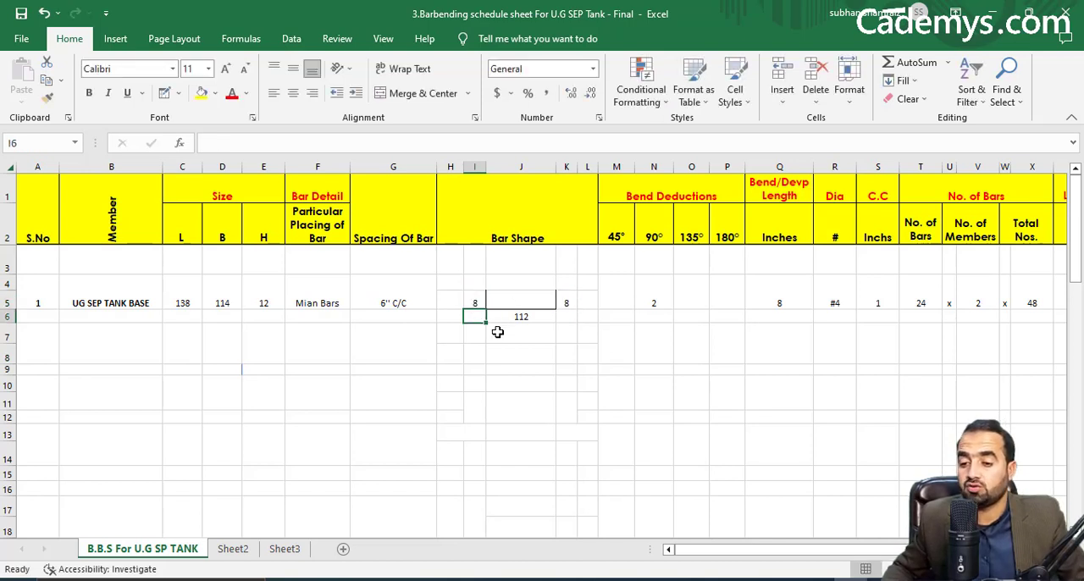
# Calculate the tank base's Total Length in feet as =(I5+J6+K5-N4)*(X4)/12, using the bar shape lengths, 90° deduction and Total Nos.
pyautogui.moveTo(845, 557); pyautogui.dragTo(961, 553)
pyautogui.click(910, 303)
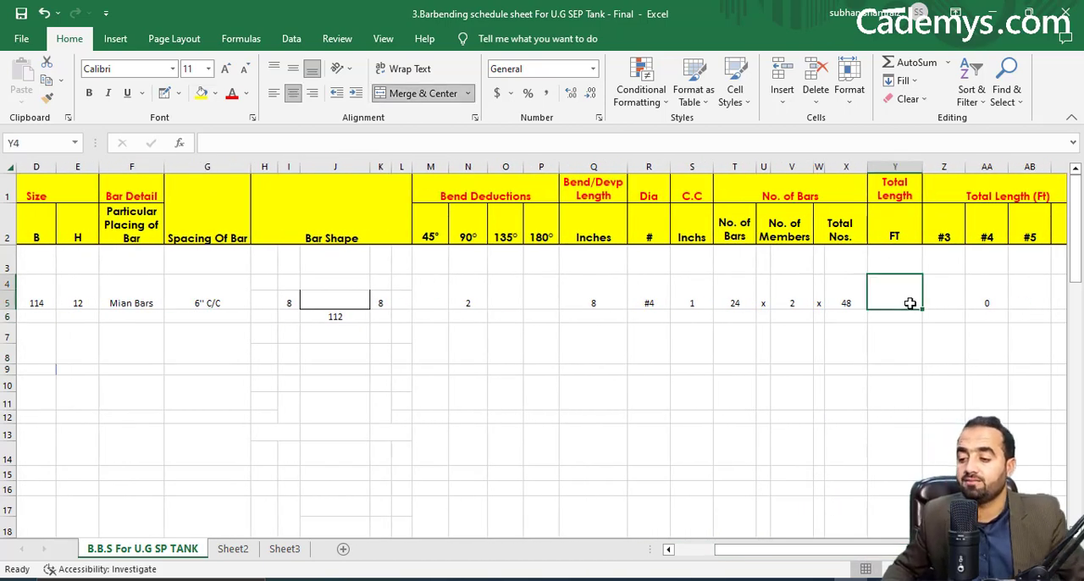
pyautogui.write('=(')
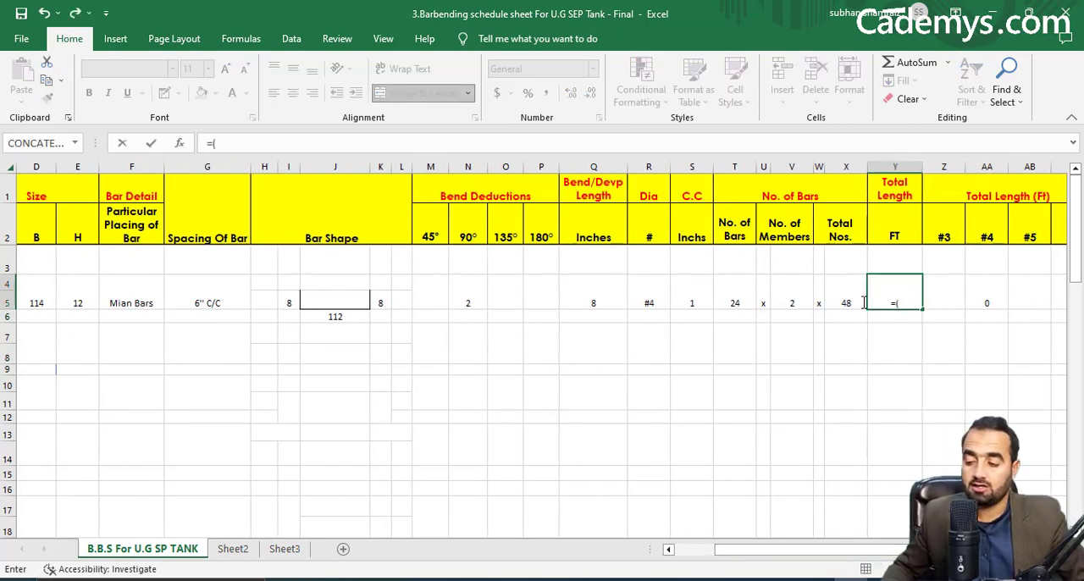
pyautogui.click(290, 302)
pyautogui.write('+')
pyautogui.click(314, 314)
pyautogui.write('+')
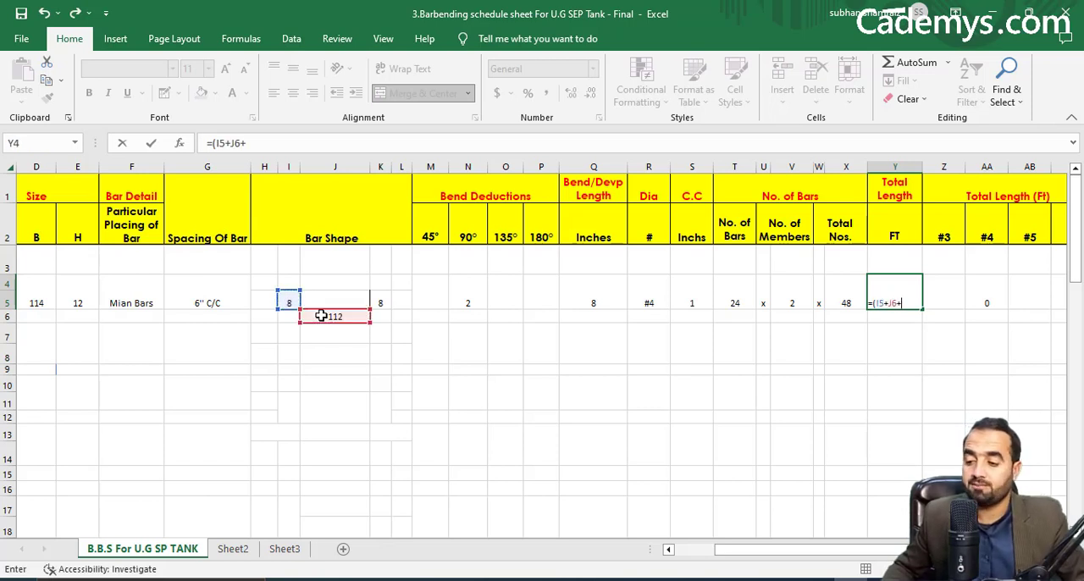
pyautogui.click(377, 302)
pyautogui.write('-')
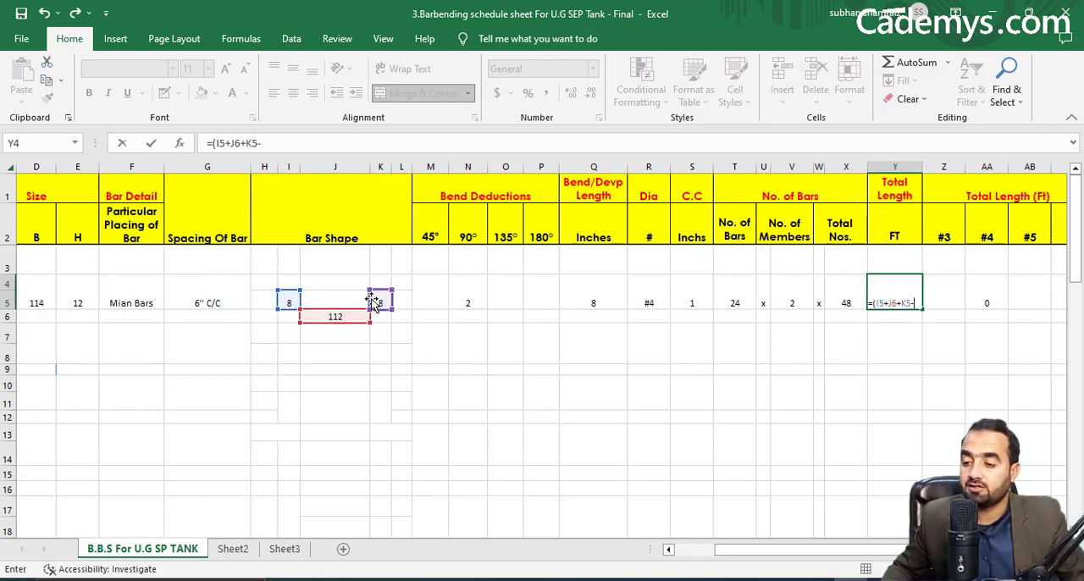
pyautogui.click(473, 300)
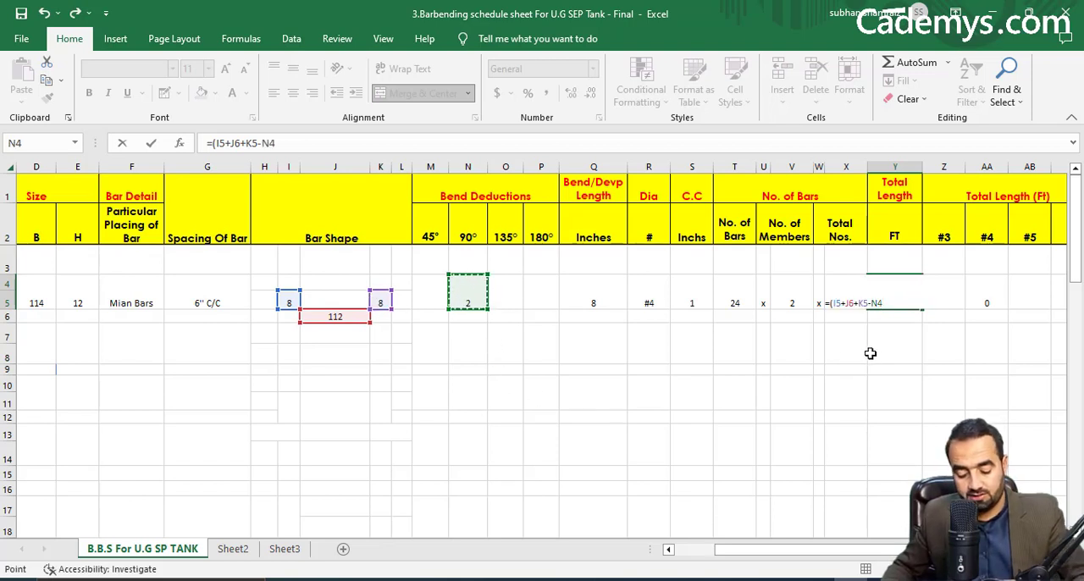
pyautogui.write(')*(')
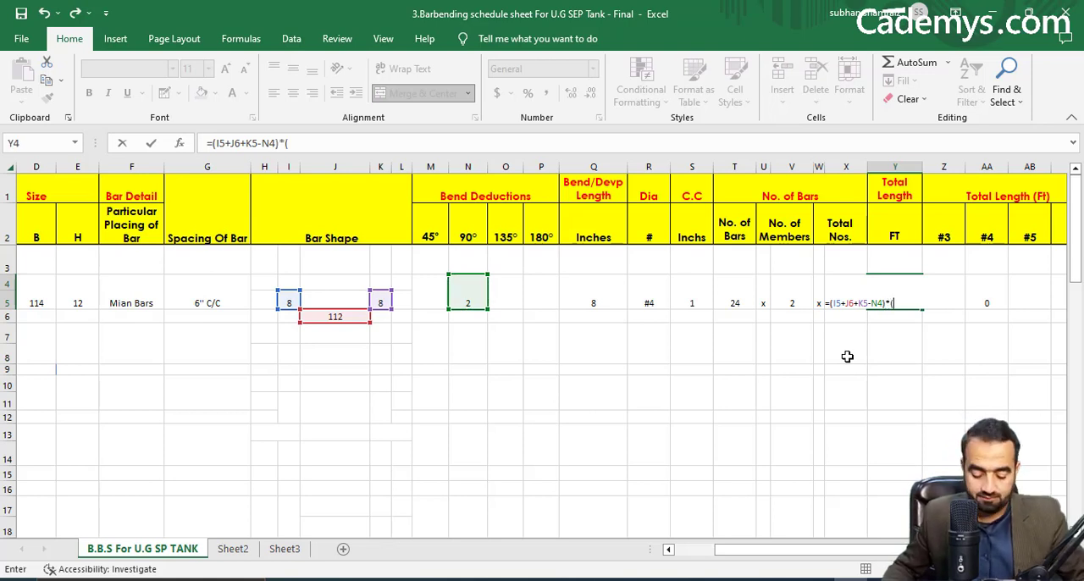
pyautogui.click(741, 300)
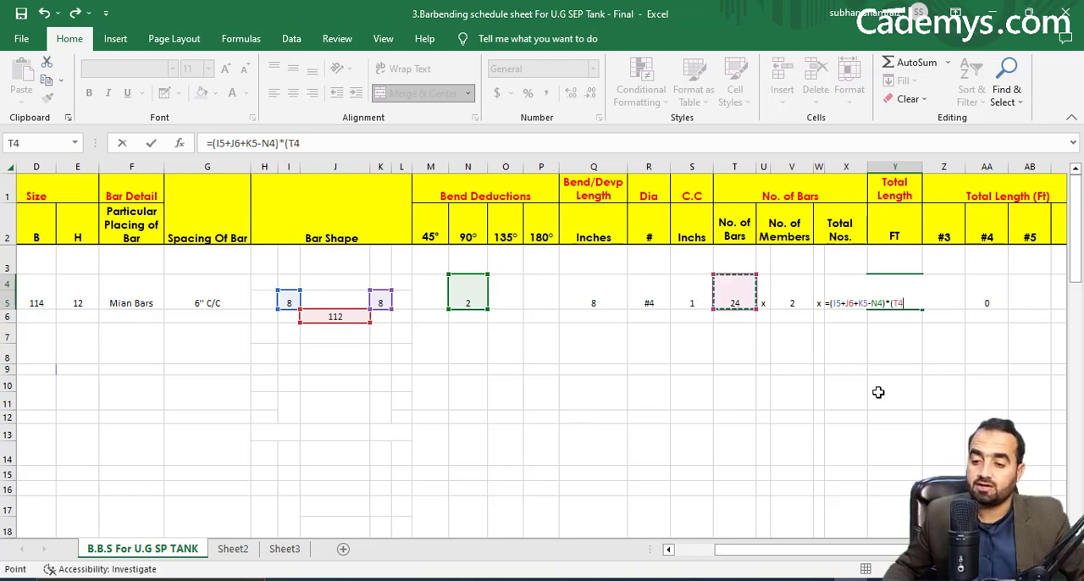
pyautogui.press('Right')
pyautogui.press('Right')
pyautogui.press('Right')
pyautogui.press('Right')
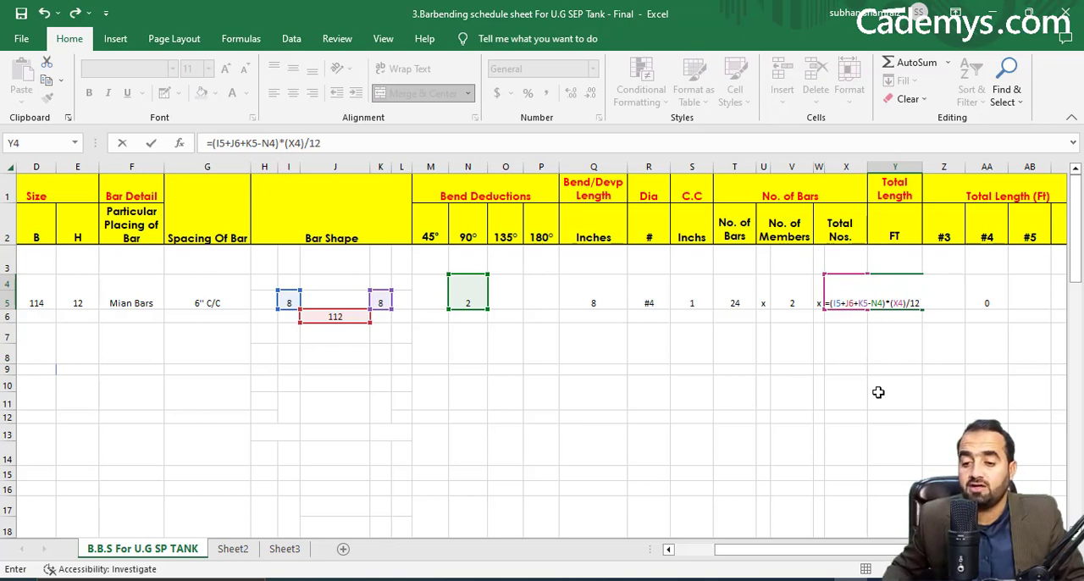
pyautogui.press('Return')
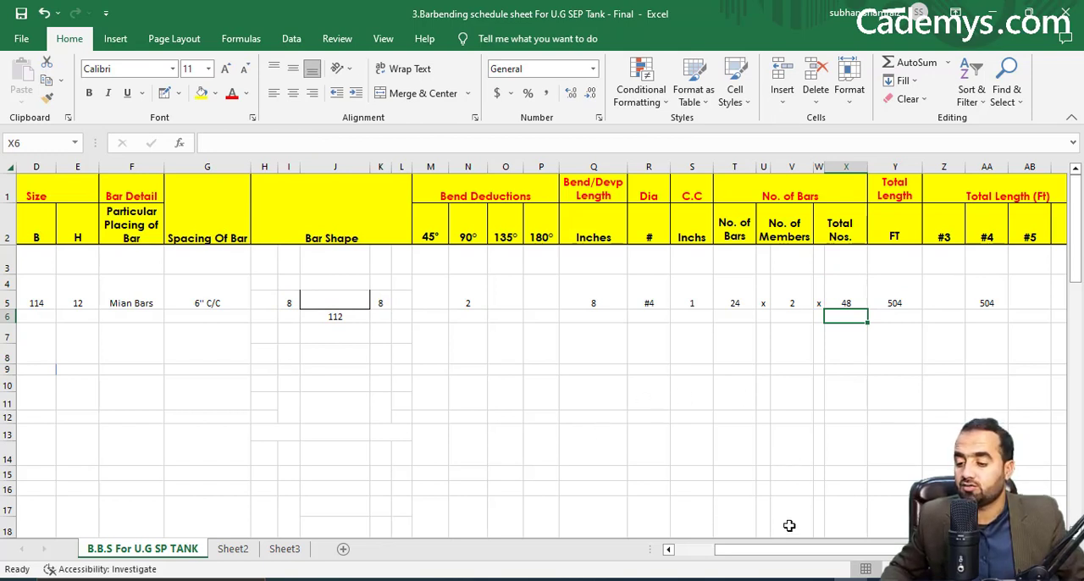
# Start a second schedule entry below the Mian Bars row by entering 2 as its S.No.
pyautogui.moveTo(750, 550); pyautogui.dragTo(666, 551)
pyautogui.click(45, 349)
pyautogui.write('2')
pyautogui.press('Tab')
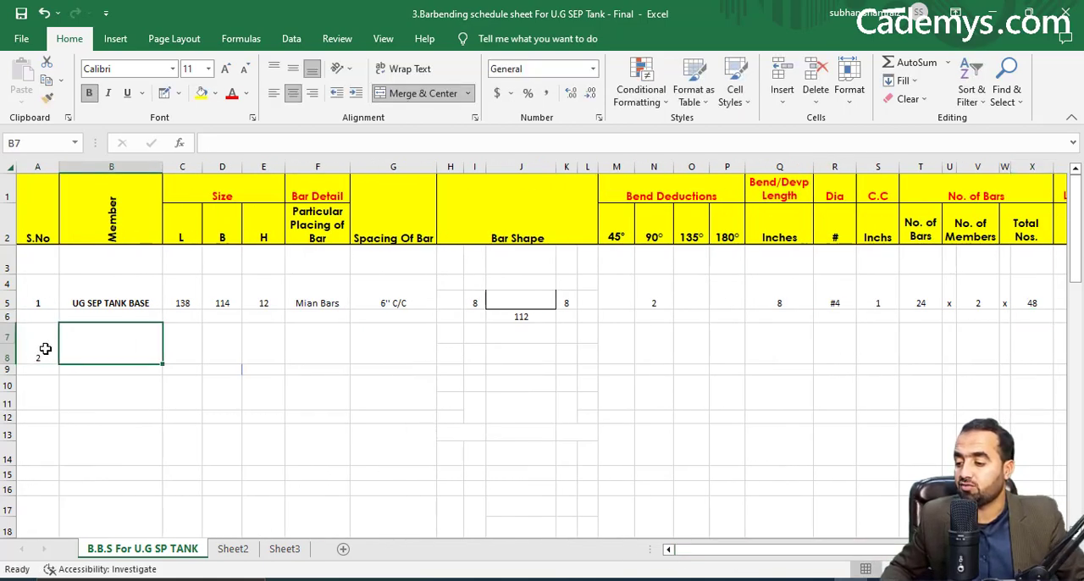
# Copy the UG SEP TANK BASE member name with its L, B and H sizes into schedule entry 2.
pyautogui.click(132, 282)
pyautogui.keyDown('shift'); pyautogui.click(300, 295); pyautogui.keyUp('shift')
pyautogui.keyDown('shift'); pyautogui.click(260, 295); pyautogui.keyUp('shift')
pyautogui.rightClick(250, 297)
pyautogui.click(276, 223)
pyautogui.click(113, 348)
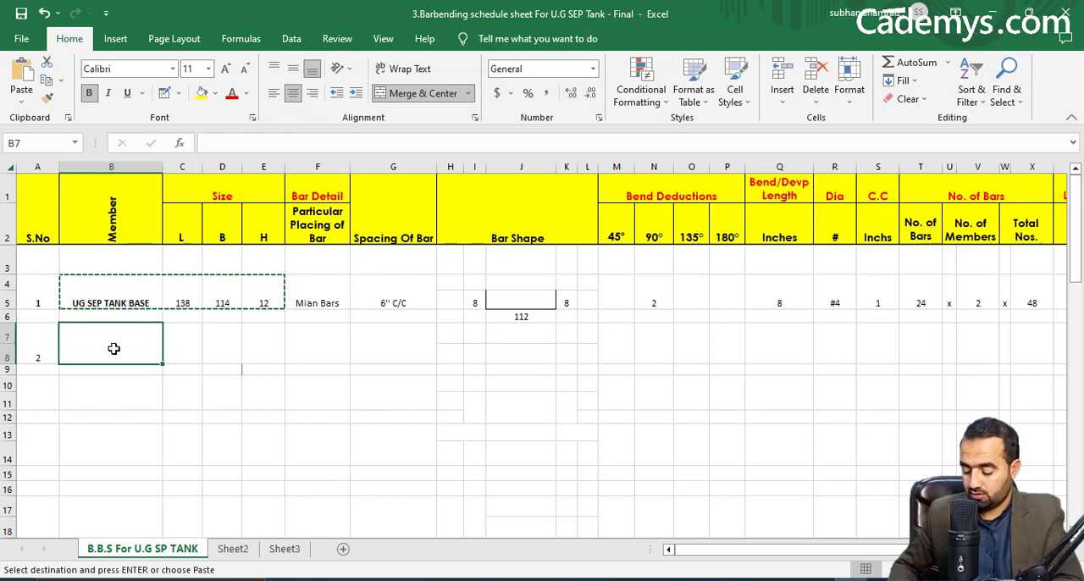
pyautogui.hotkey('ctrl', 'v')
pyautogui.click(331, 345)
pyautogui.press('Escape')
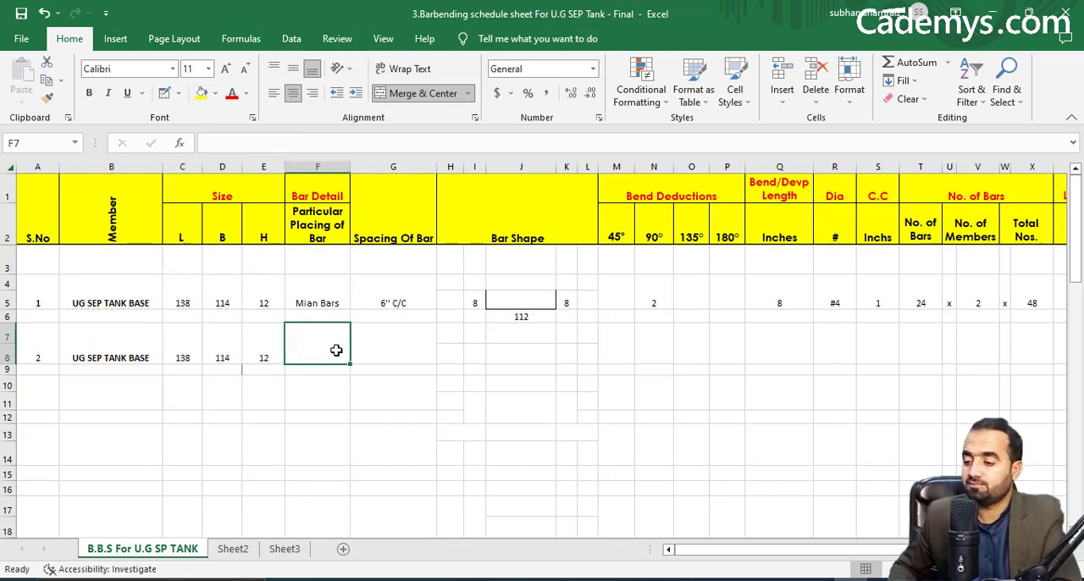
# Enter Dist Bars as entry 2's bar detail and 6 as its bar spacing.
pyautogui.write('Dist Bars')
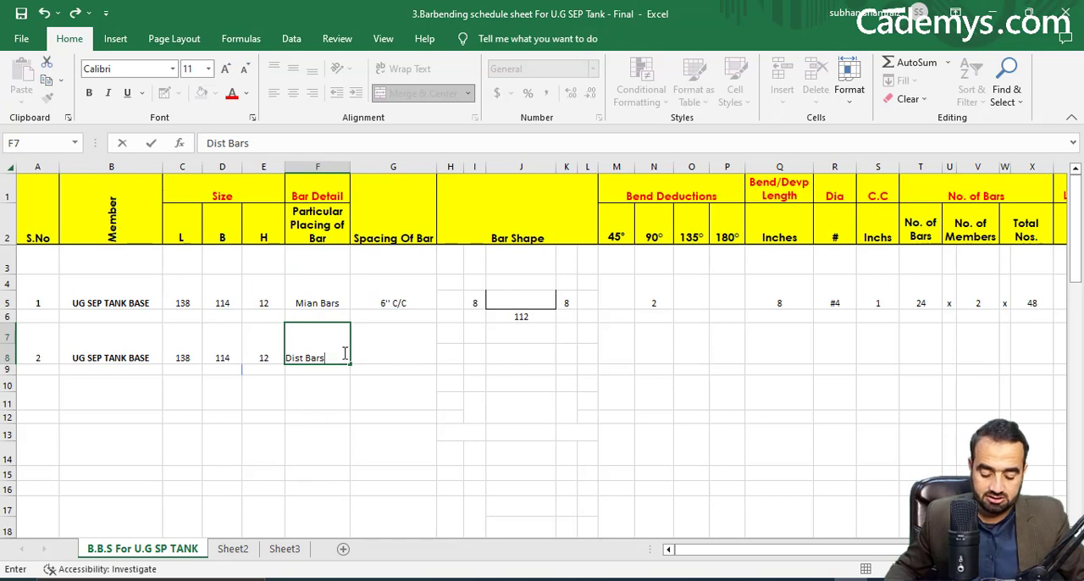
pyautogui.click(391, 360)
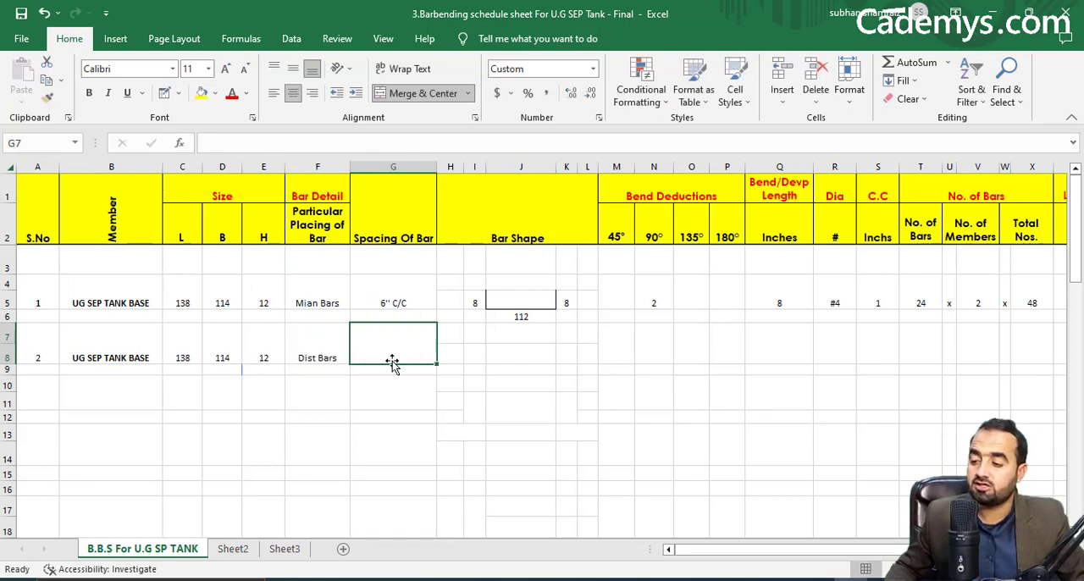
pyautogui.write('6')
pyautogui.press('Tab')
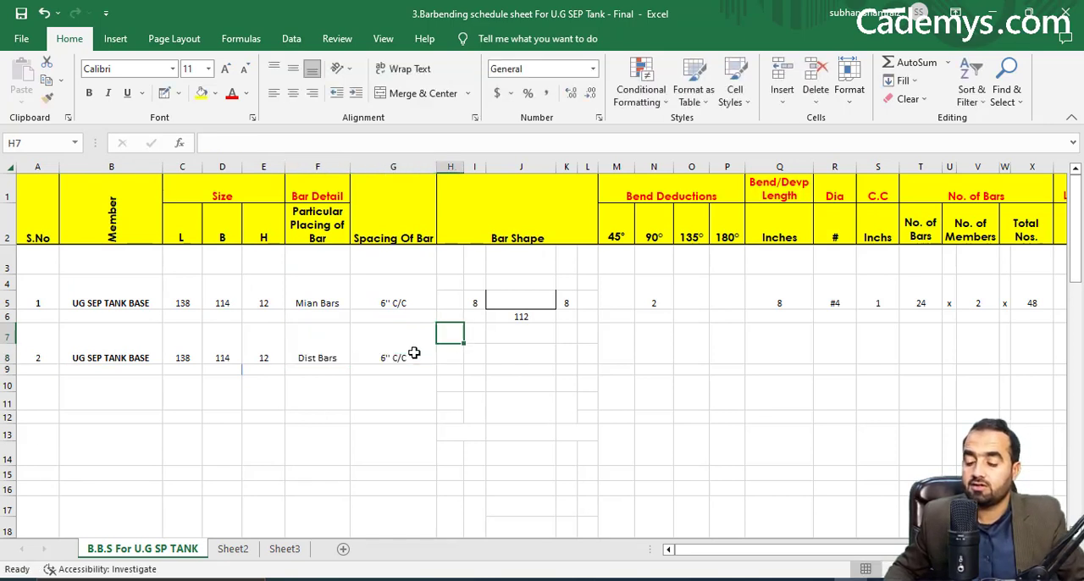
# Check the bed's bar callouts in the Civil 3D tank section and draw a U-shaped bar with cell borders around J8 in Excel.
pyautogui.click(817, 579)
pyautogui.moveTo(717, 364); pyautogui.dragTo(351, 374)
pyautogui.moveTo(545, 362); pyautogui.dragTo(534, 365)
pyautogui.scroll(4, 621, 382)
pyautogui.moveTo(662, 404); pyautogui.dragTo(348, 373)
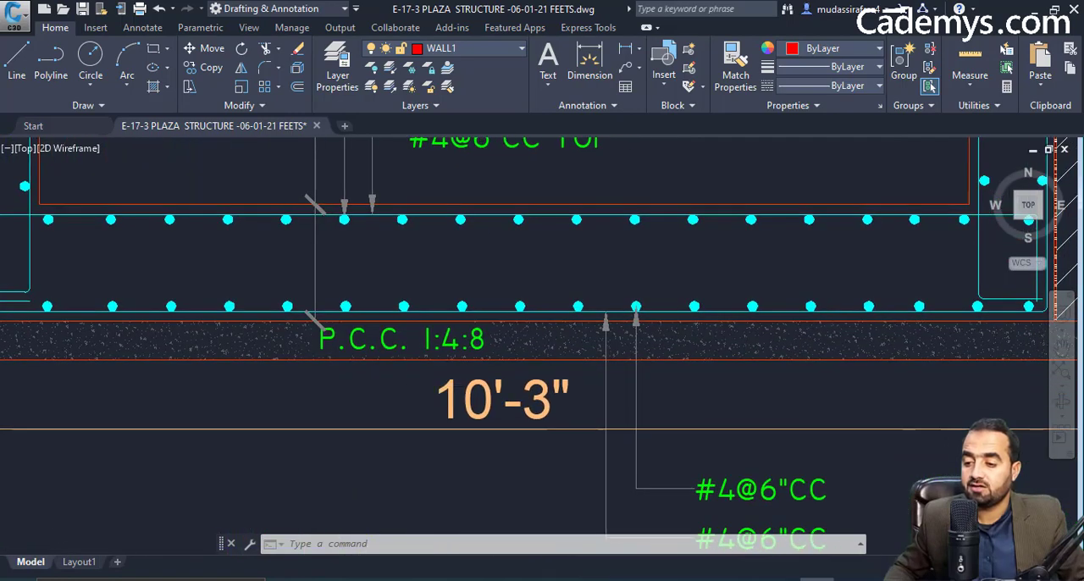
pyautogui.moveTo(595, 436); pyautogui.dragTo(549, 391)
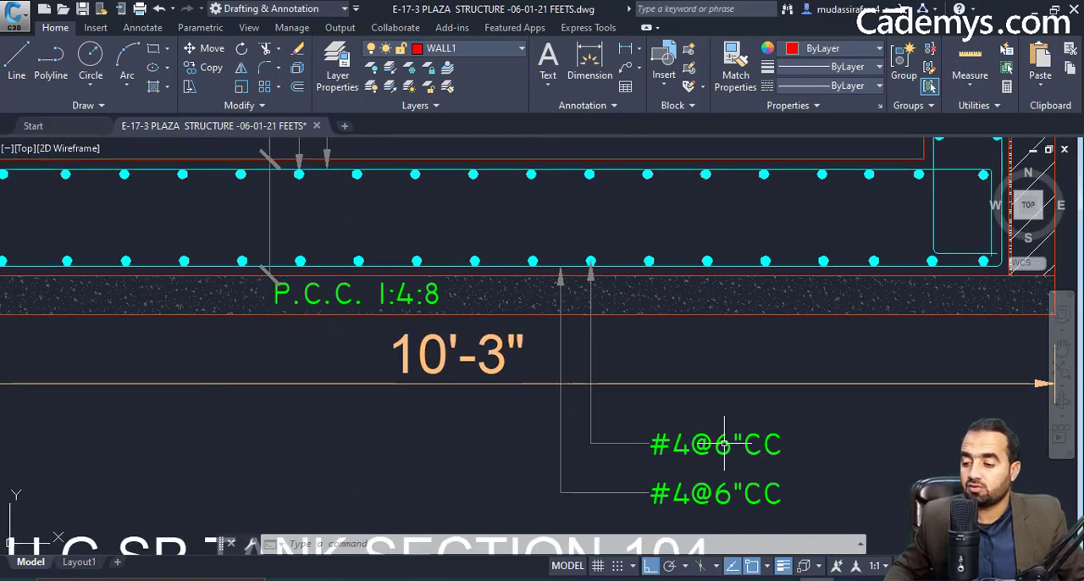
pyautogui.click(797, 579)
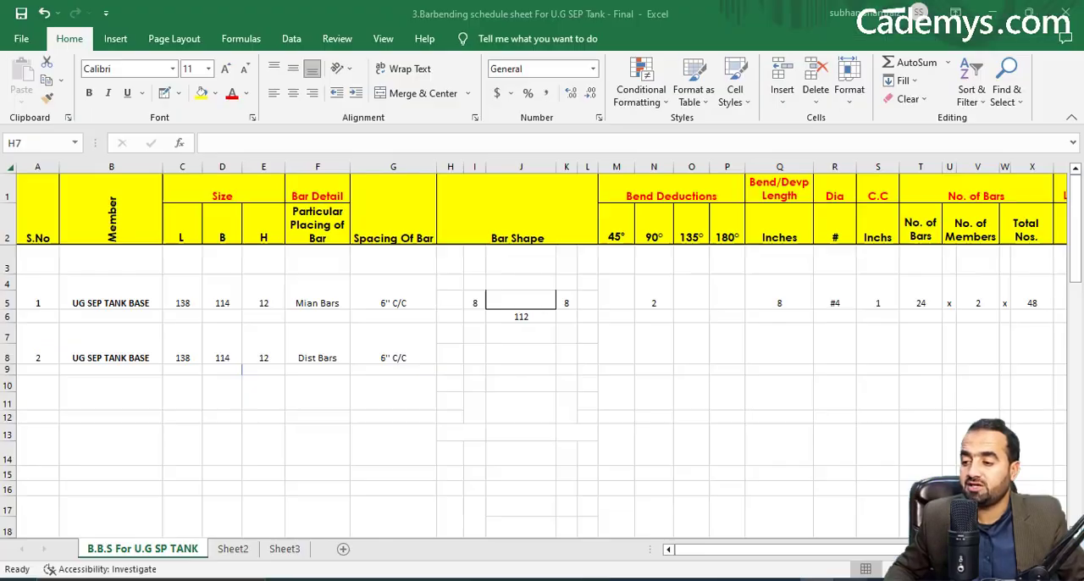
pyautogui.click(513, 348)
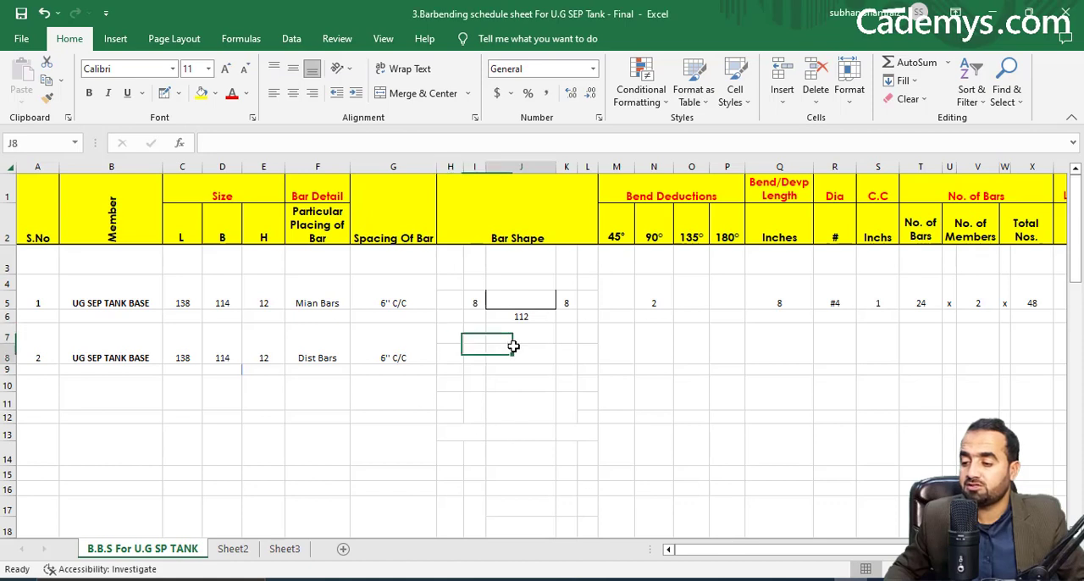
pyautogui.click(164, 93)
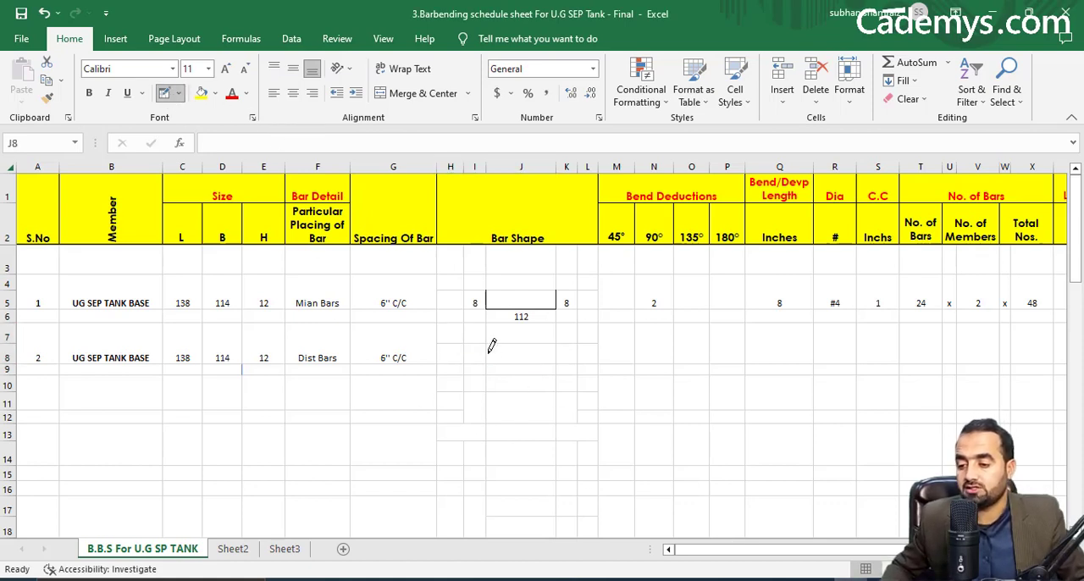
pyautogui.moveTo(491, 346)
pyautogui.mouseDown()
pyautogui.moveTo(496, 356)
pyautogui.moveTo(552, 347)
pyautogui.mouseUp()
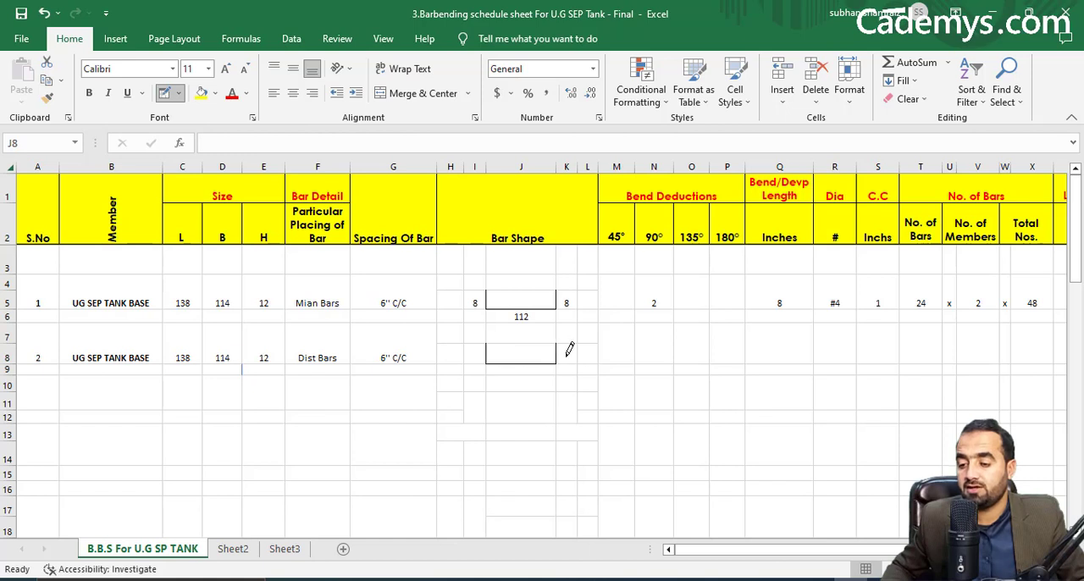
pyautogui.press('Escape')
# Copy the 90° bend deduction formula from the Mian Bars row to the Dist Bars row.
pyautogui.rightClick(659, 299)
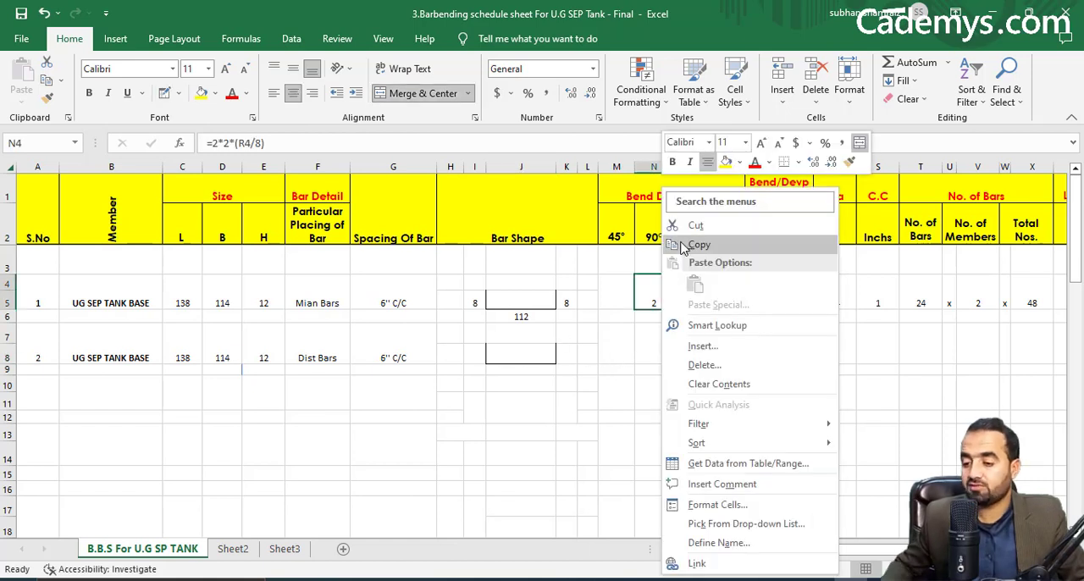
pyautogui.click(683, 246)
pyautogui.click(649, 350)
pyautogui.hotkey('ctrl', 'v')
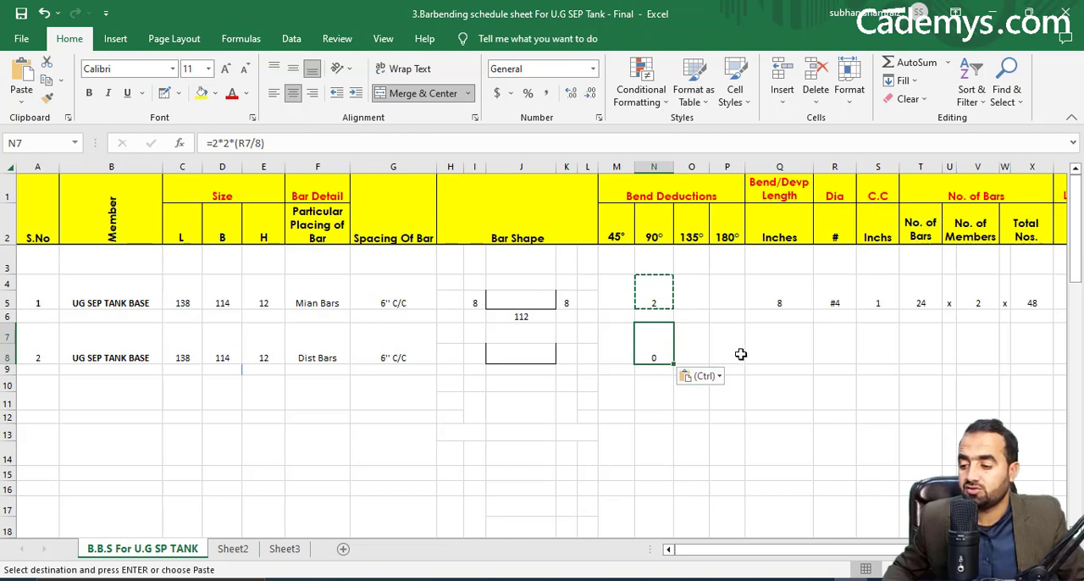
pyautogui.press('Escape')
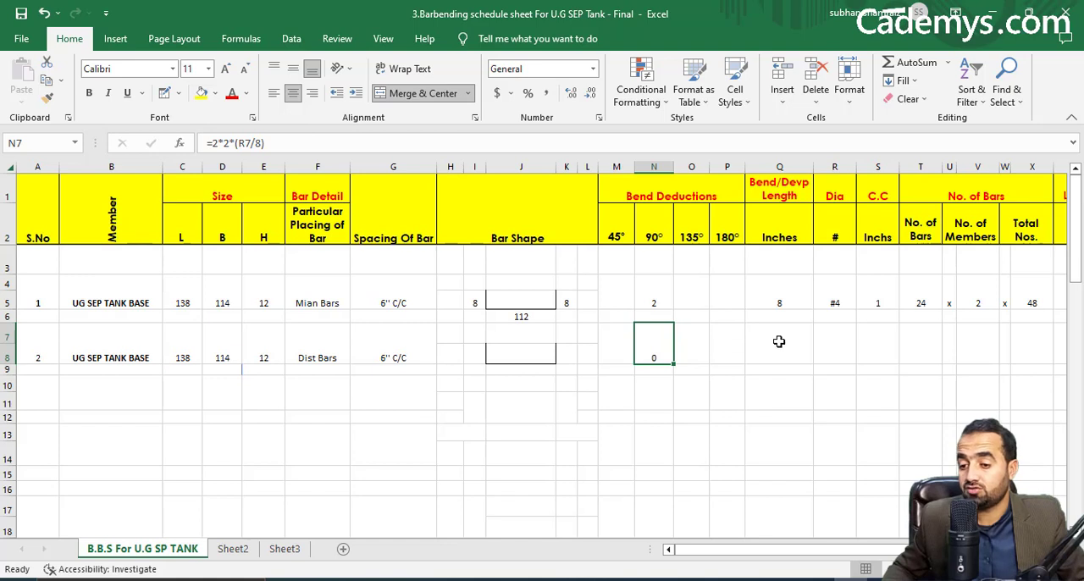
# Copy the Bend/Devp Length formula from the Mian Bars row to the Dist Bars row.
pyautogui.click(779, 348)
pyautogui.click(775, 292)
pyautogui.rightClick(774, 292)
pyautogui.click(809, 245)
pyautogui.click(780, 349)
pyautogui.hotkey('ctrl', 'v')
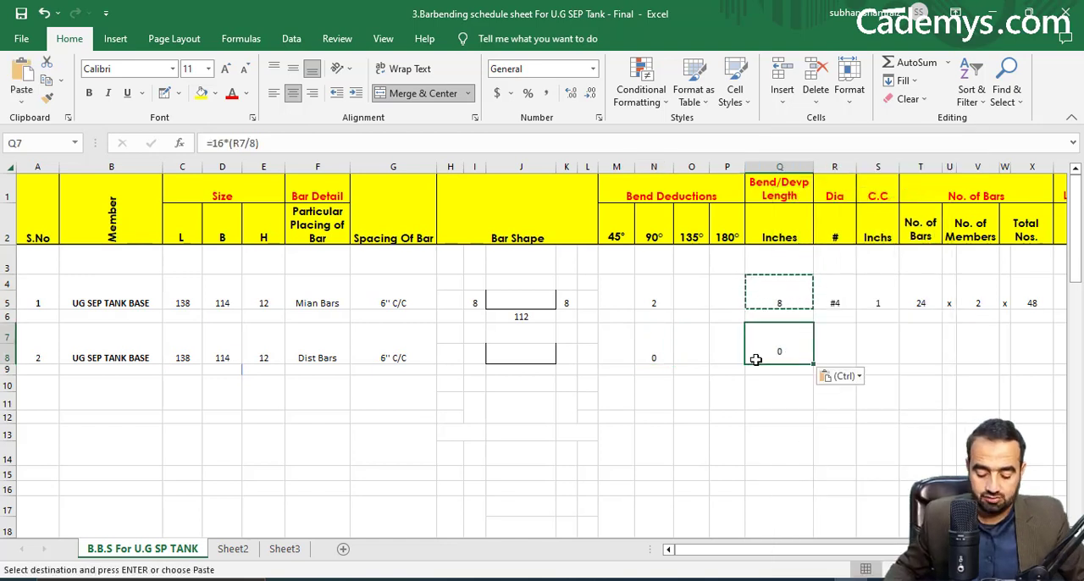
# Enter 4 as the Dist Bars' Dia and 1 as their C.C in inches.
pyautogui.click(857, 350)
pyautogui.click(837, 347)
pyautogui.write('4')
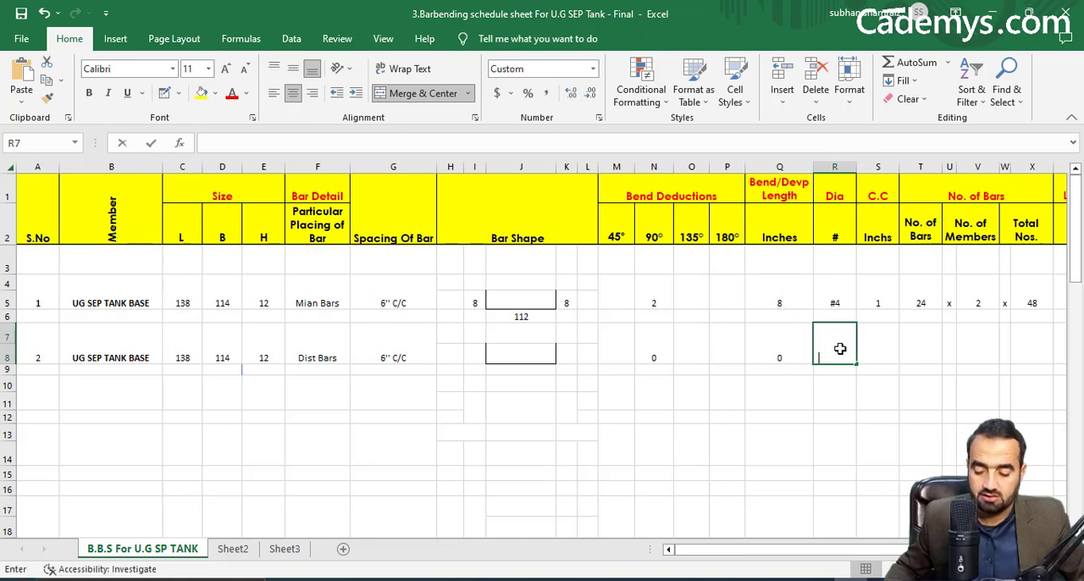
pyautogui.press('Tab')
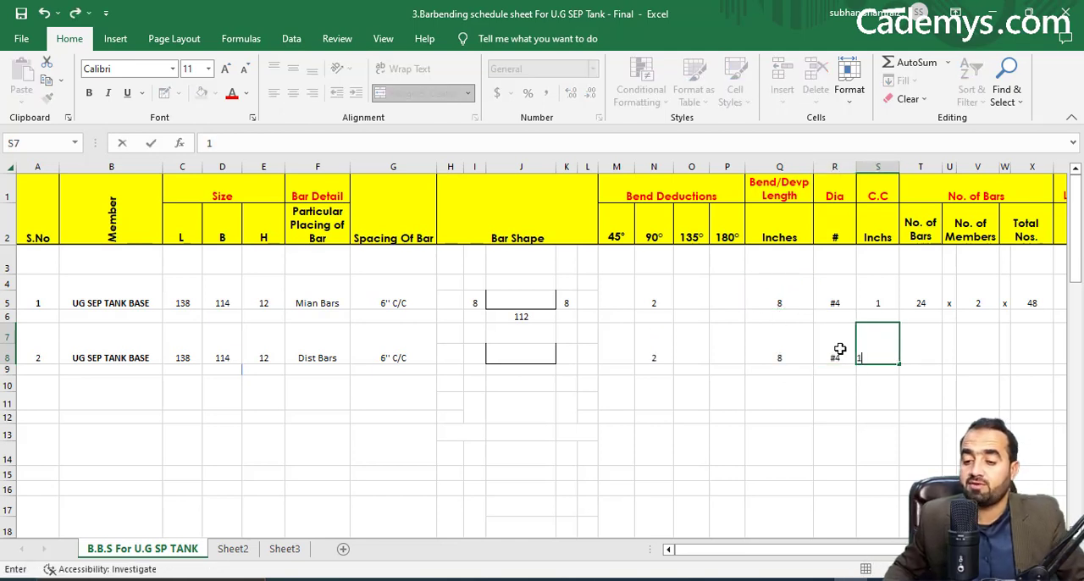
pyautogui.write('1')
pyautogui.press('Tab')
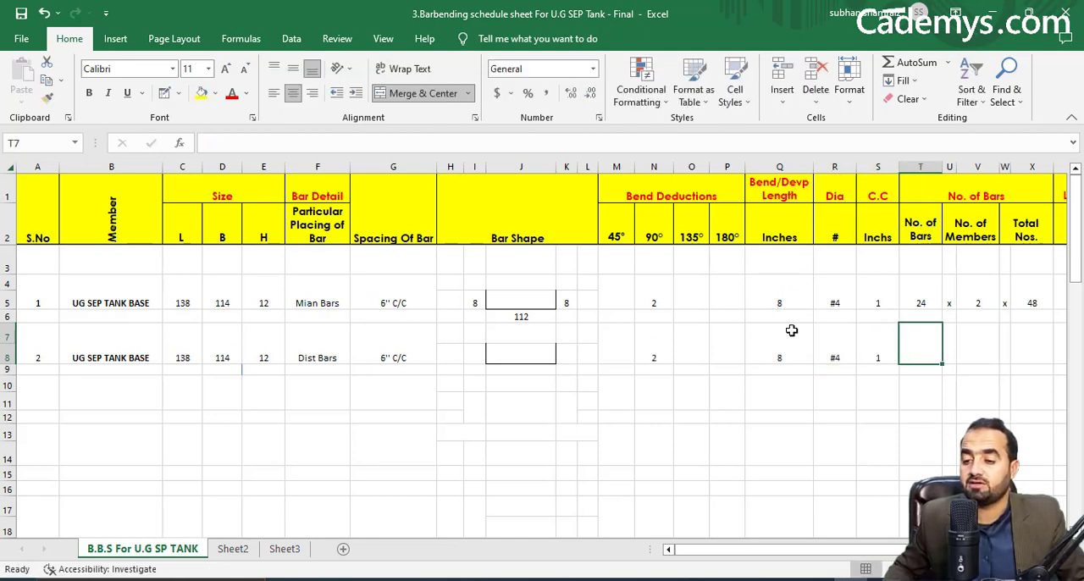
# Copy the No. of Bars formula from the Mian Bars row to T7 in the Dist Bars row.
pyautogui.rightClick(909, 301)
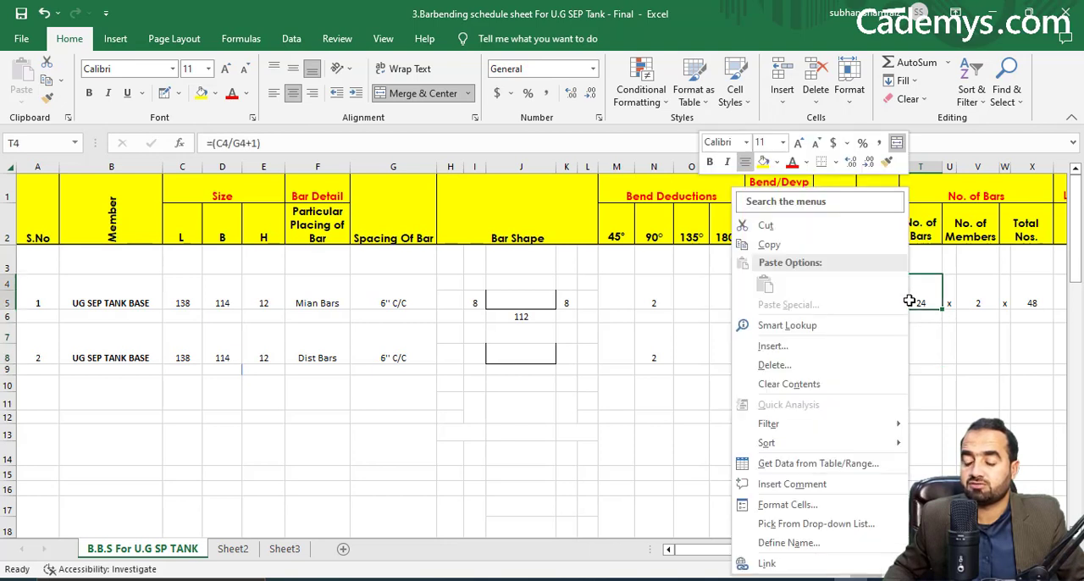
pyautogui.click(829, 245)
pyautogui.click(926, 348)
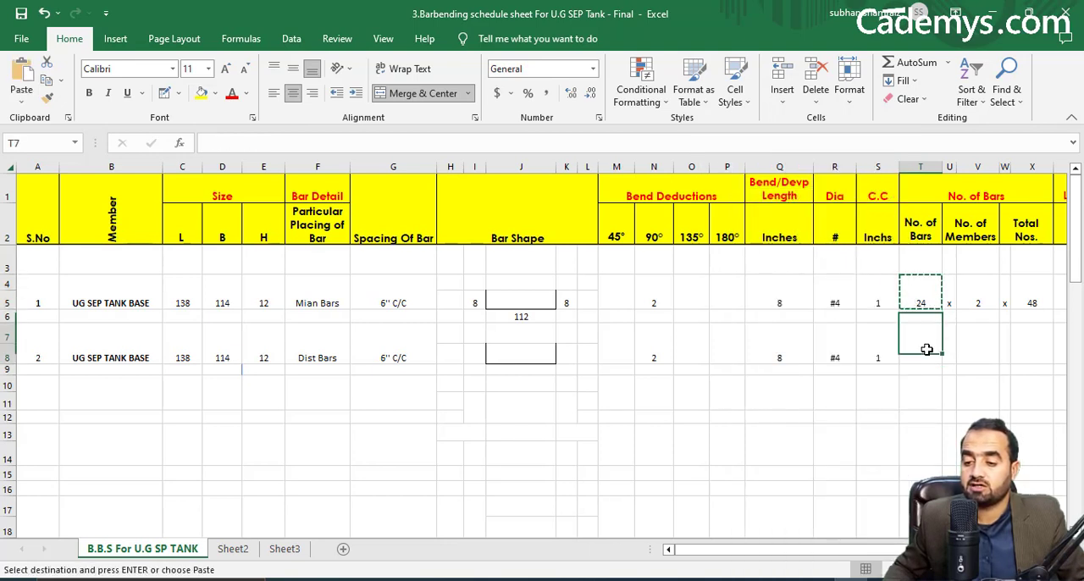
pyautogui.rightClick(926, 347)
pyautogui.click(805, 285)
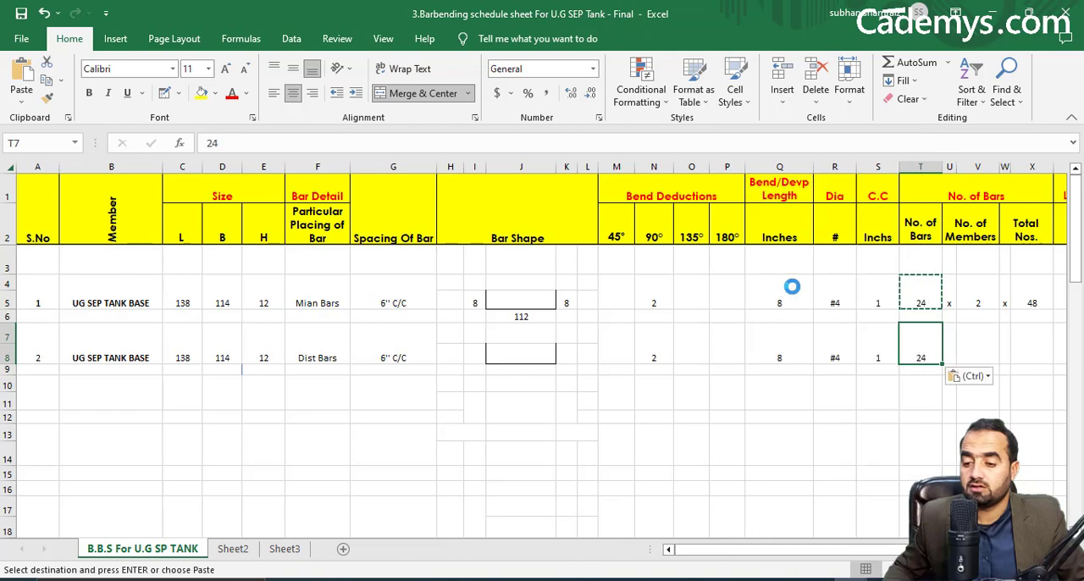
pyautogui.rightClick(927, 350)
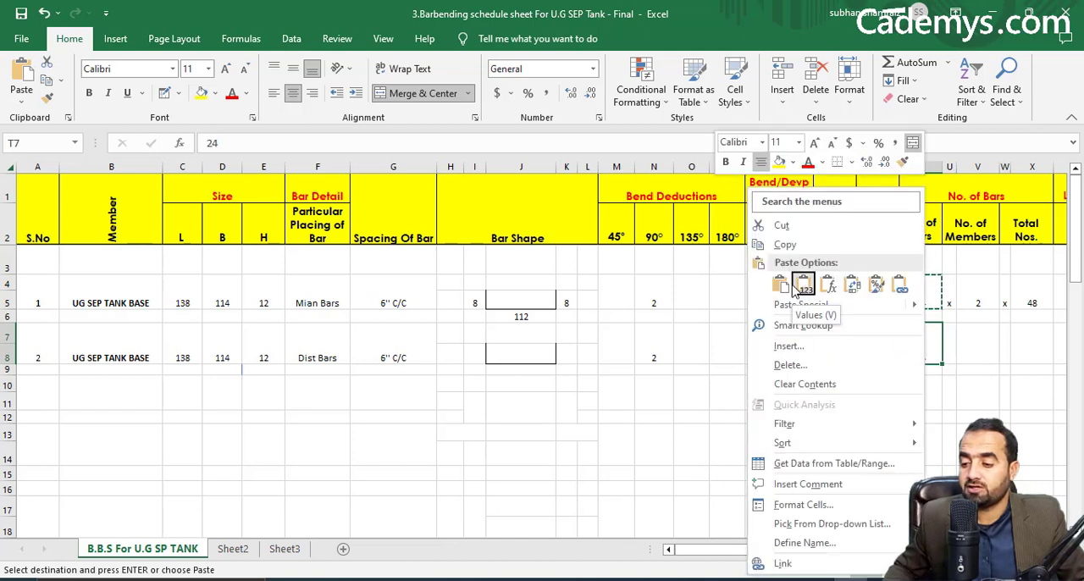
pyautogui.click(784, 285)
# Check the tank bed reinforcement plan in the Civil 3D drawing and change the Dist Bars' No. of Bars formula in Excel to =(D7/G7+1).
pyautogui.doubleClick(921, 349)
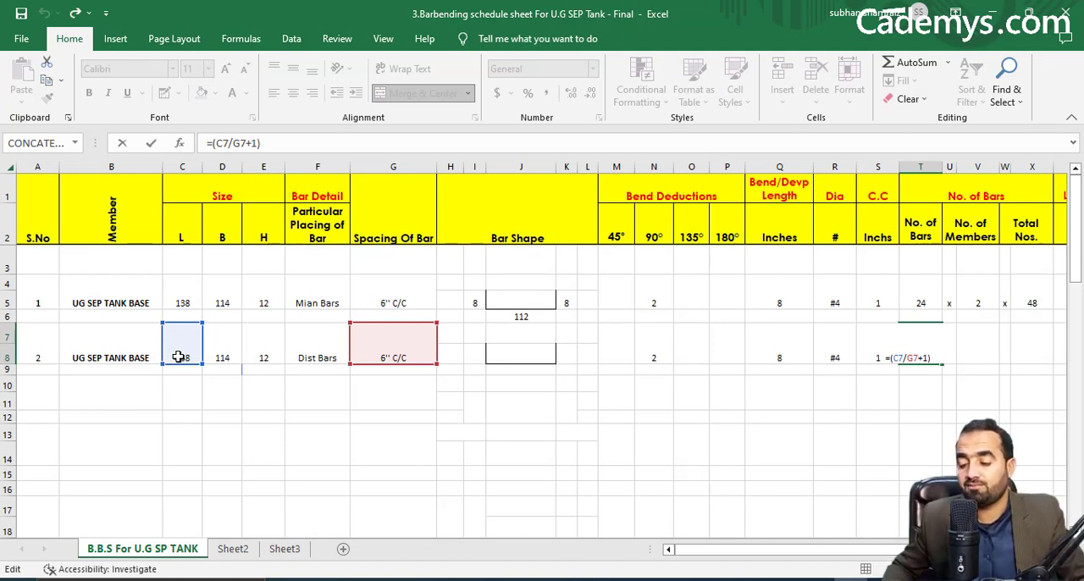
pyautogui.click(800, 579)
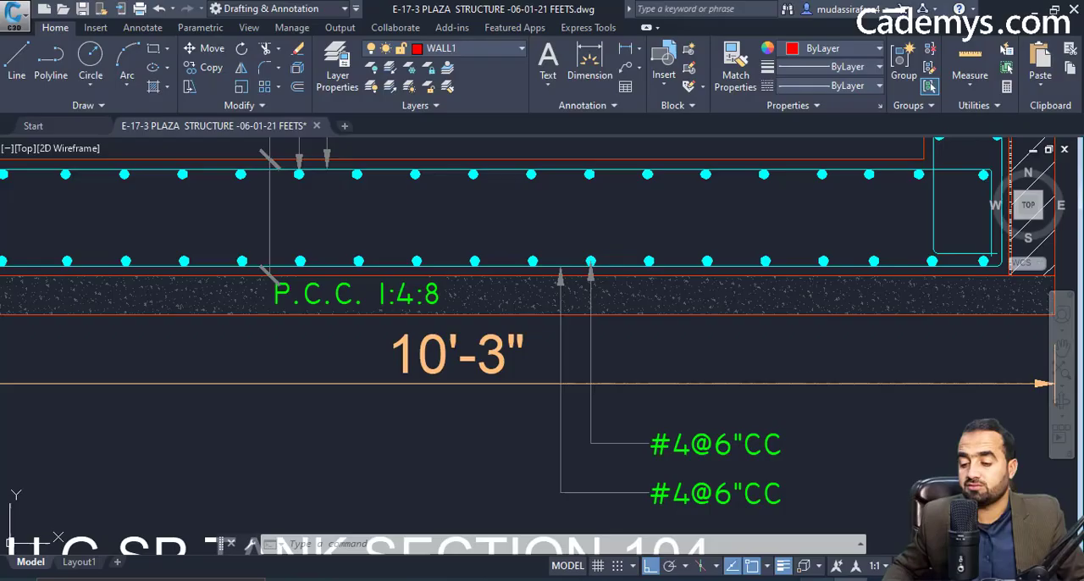
pyautogui.scroll(-6, 616, 378)
pyautogui.moveTo(628, 378); pyautogui.dragTo(643, 359)
pyautogui.scroll(3, 644, 359)
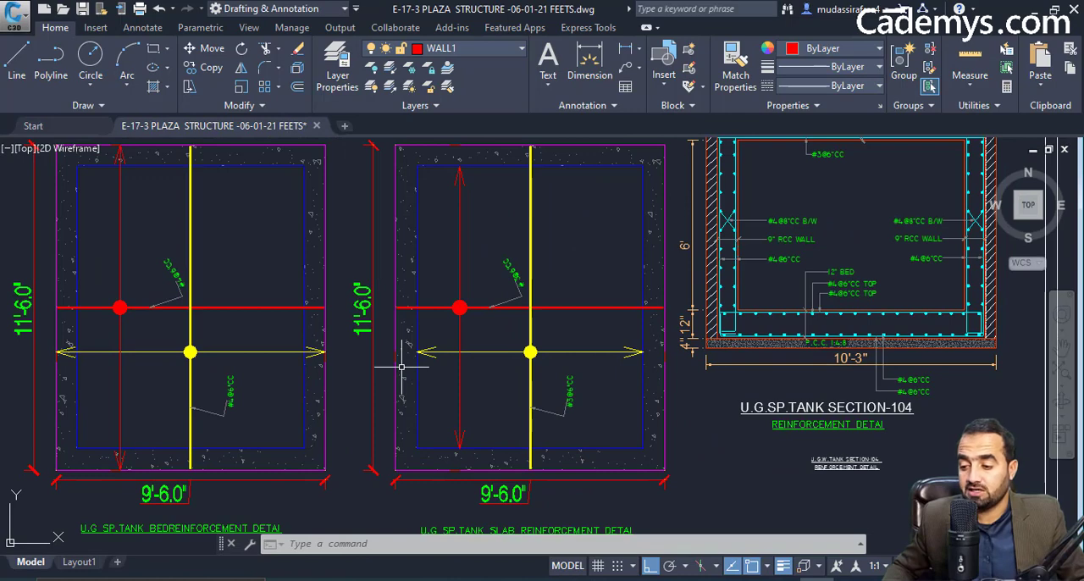
pyautogui.moveTo(179, 384); pyautogui.dragTo(409, 386)
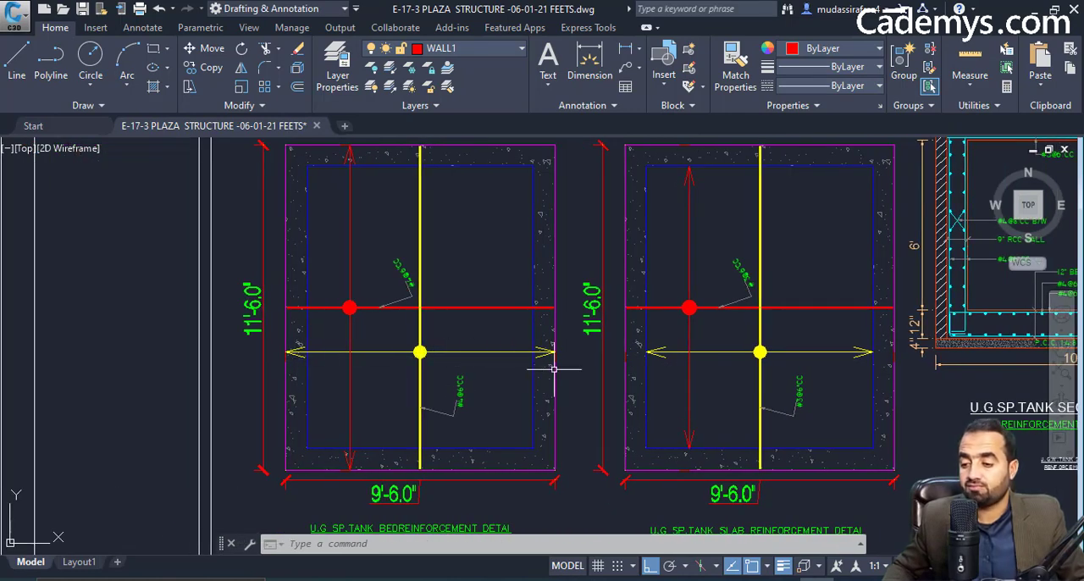
pyautogui.click(849, 580)
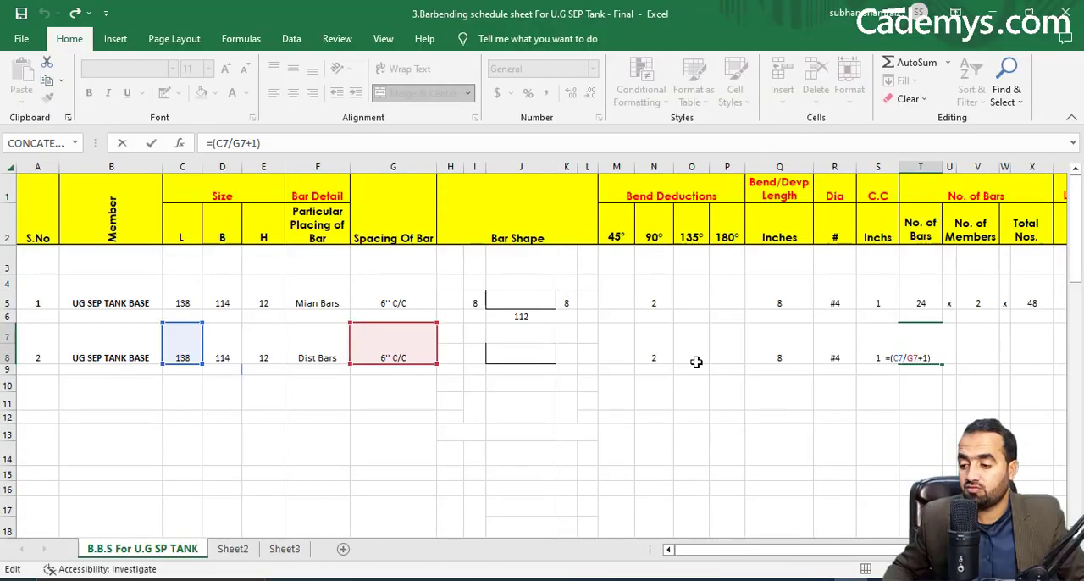
pyautogui.moveTo(194, 366); pyautogui.dragTo(216, 370)
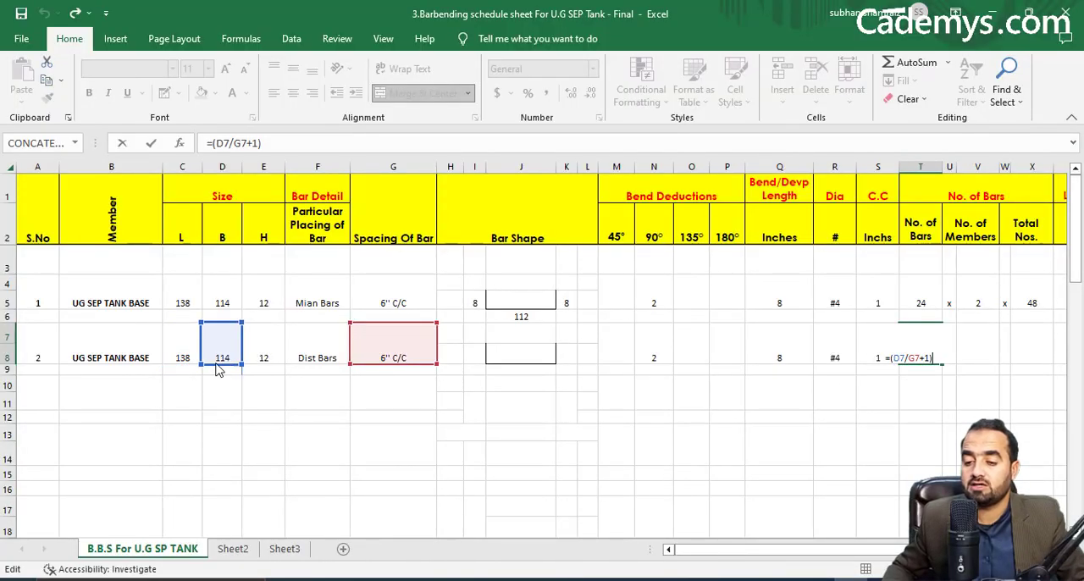
pyautogui.press('Return')
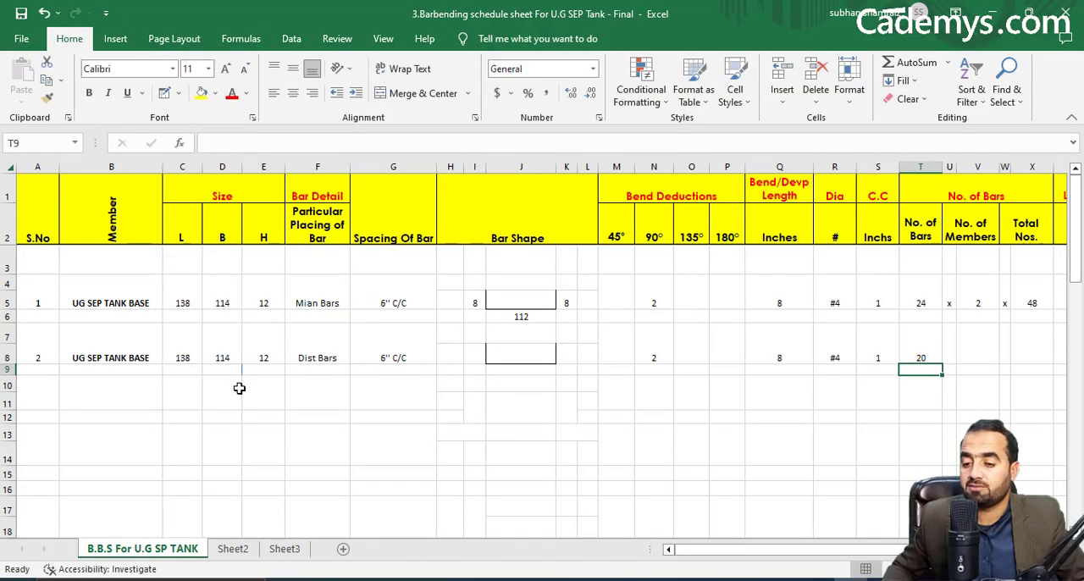
pyautogui.doubleClick(922, 357)
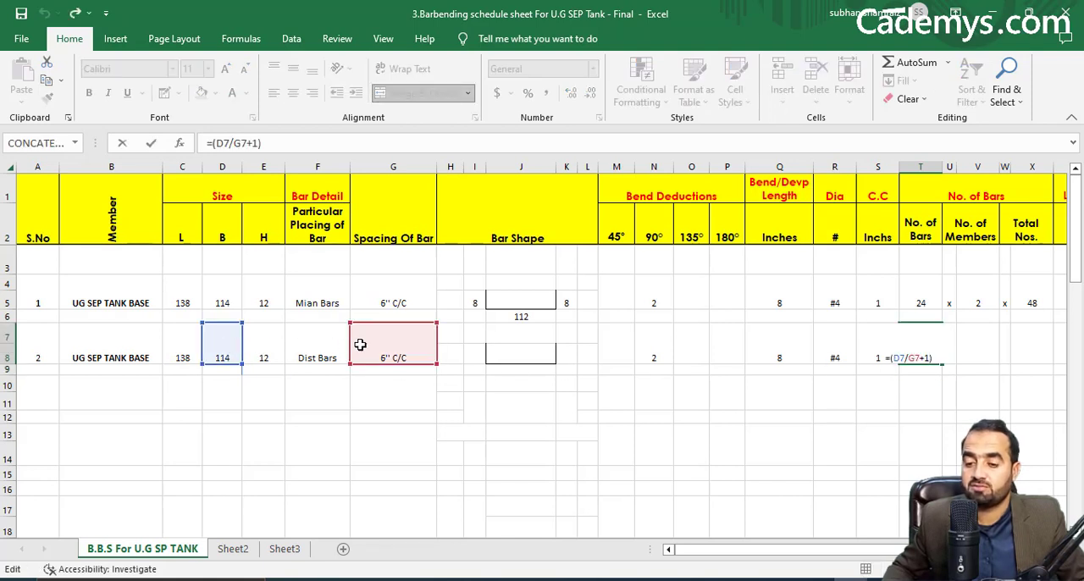
pyautogui.press('Escape')
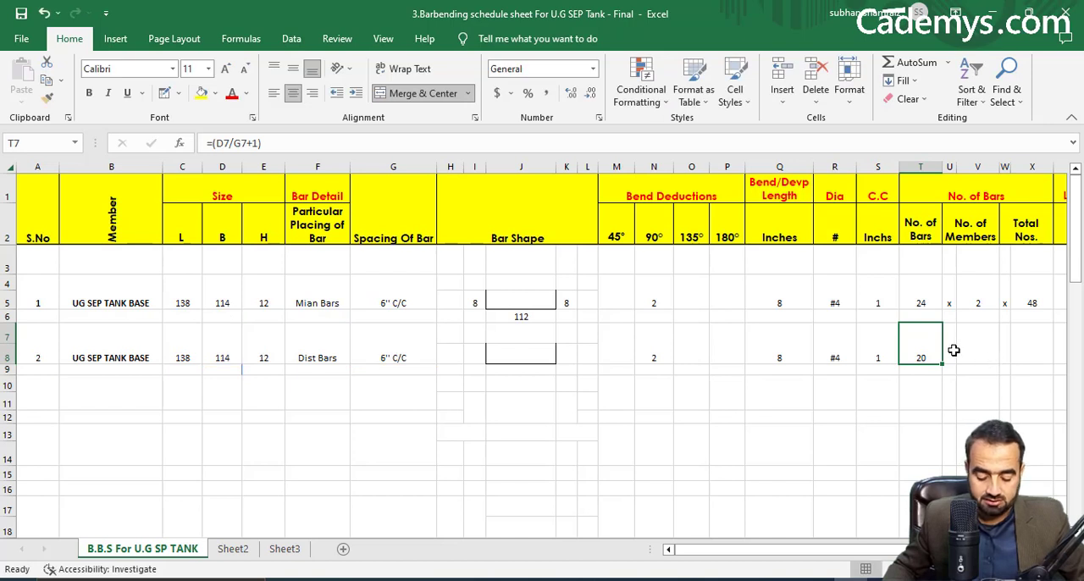
# Enter 2 as the Dist Bars' No. of Members, with an x separator in U7 and W7.
pyautogui.click(954, 350)
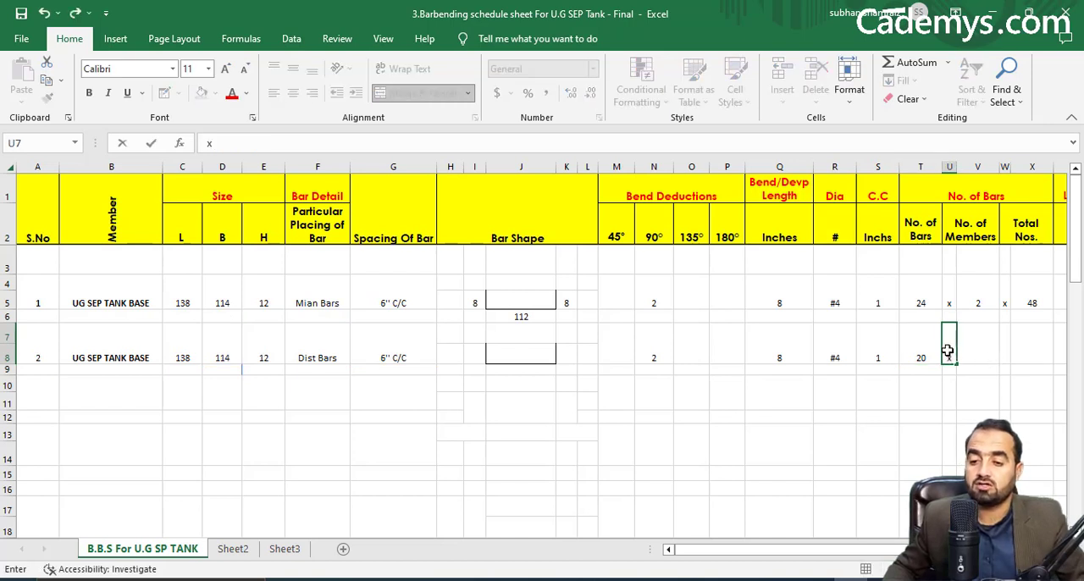
pyautogui.press('Right')
pyautogui.press('Right')
pyautogui.press('Right')
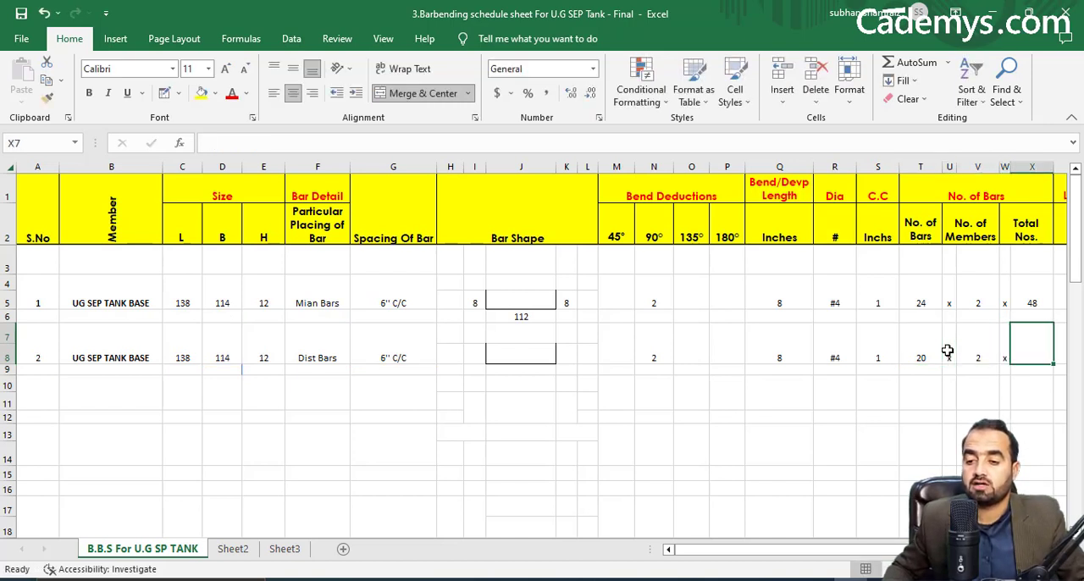
# Copy the Total Nos. formula from the Mian Bars row to X7 in the Dist Bars row.
pyautogui.rightClick(1022, 286)
pyautogui.click(975, 245)
pyautogui.rightClick(1020, 332)
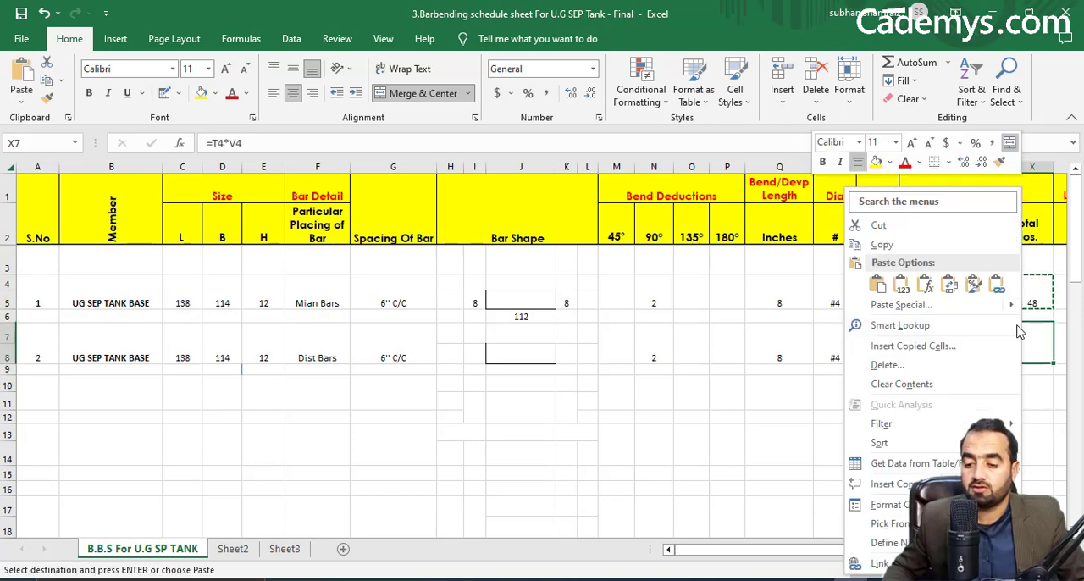
pyautogui.click(877, 284)
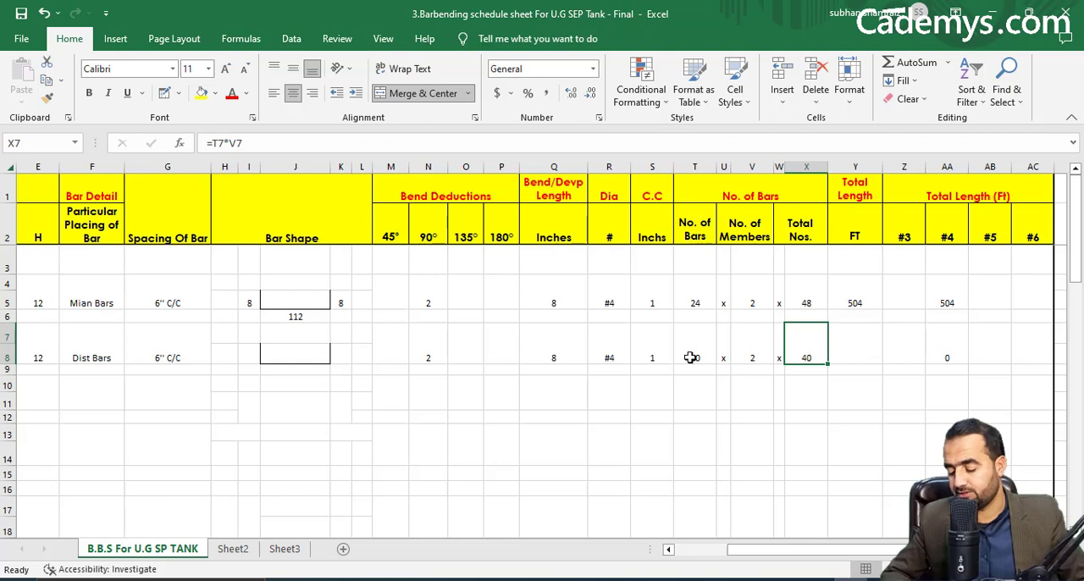
# Calculate the Dist Bars' straight length under the bar shape in J9 with =C7-S7-S7.
pyautogui.click(304, 373)
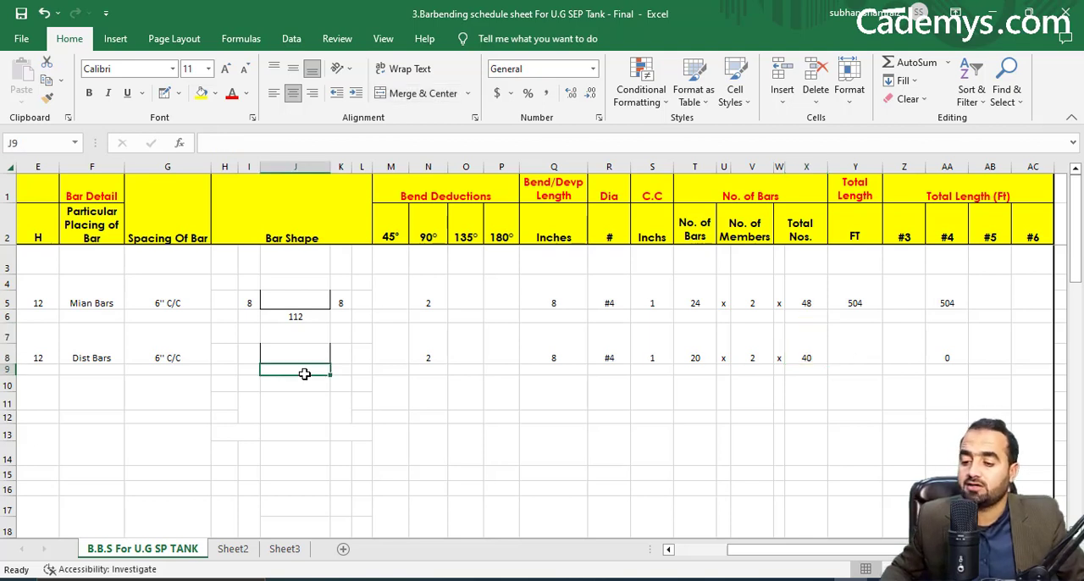
pyautogui.write('=')
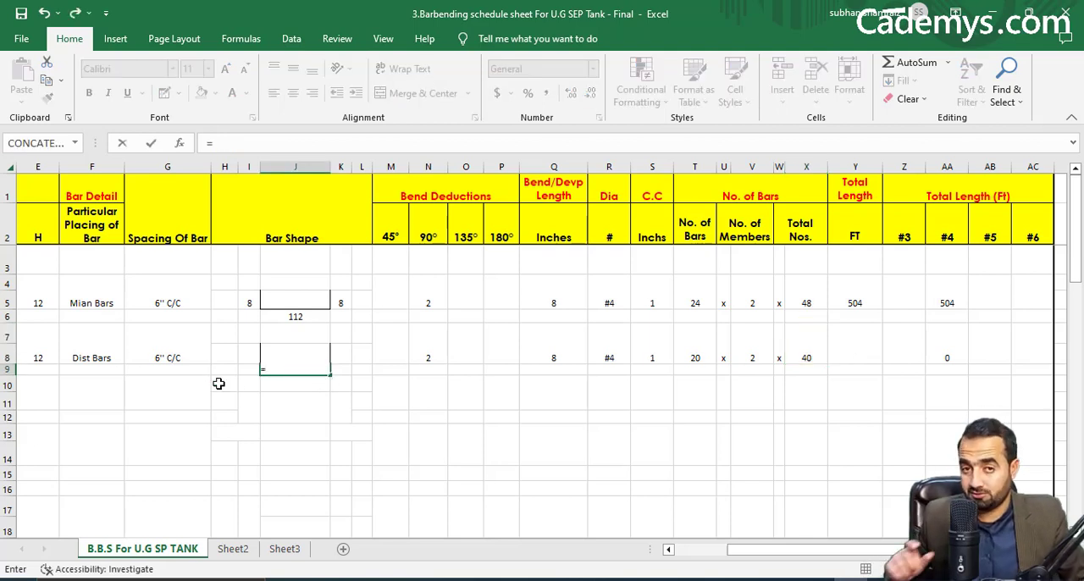
pyautogui.moveTo(799, 554); pyautogui.dragTo(730, 556)
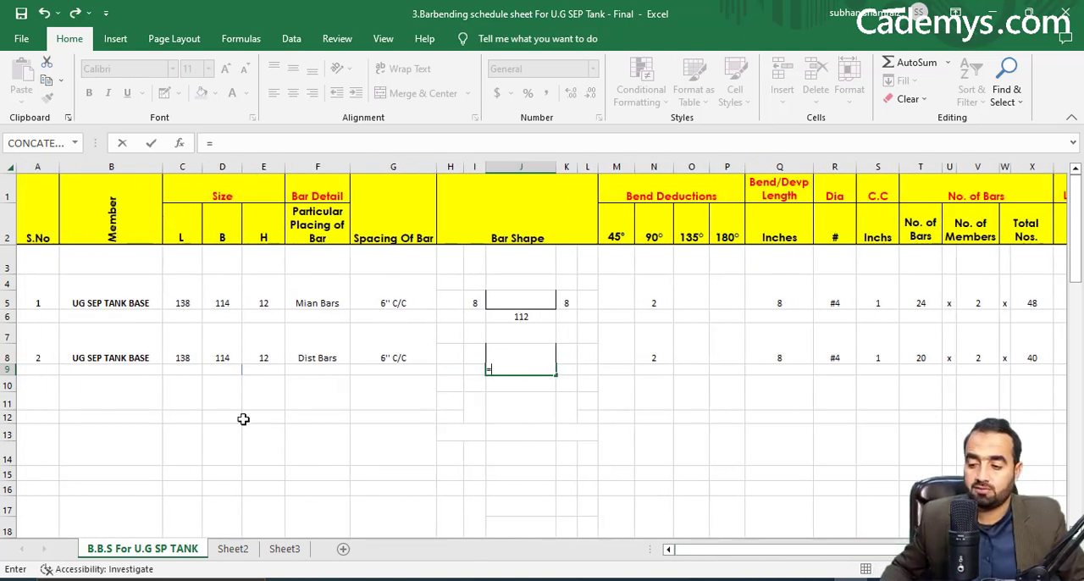
pyautogui.click(194, 342)
pyautogui.write('-')
pyautogui.click(883, 340)
pyautogui.write('-')
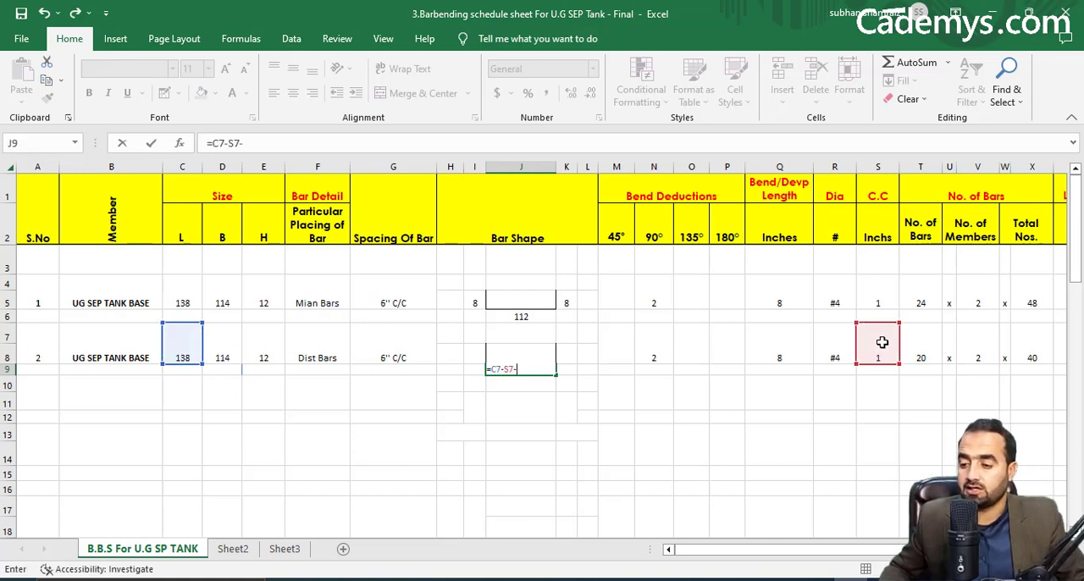
pyautogui.click(882, 342)
pyautogui.press('Return')
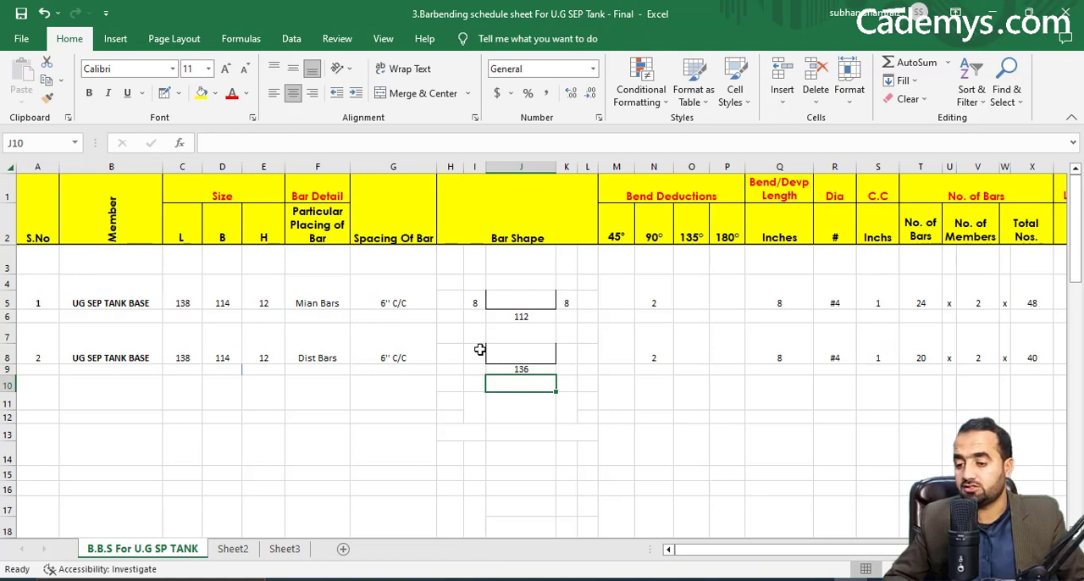
# Link the Dist Bars' bend lengths on the bar shape, K8 to the Bend/Devp Length in Q7 and I8 to K8.
pyautogui.click(572, 363)
pyautogui.write('=')
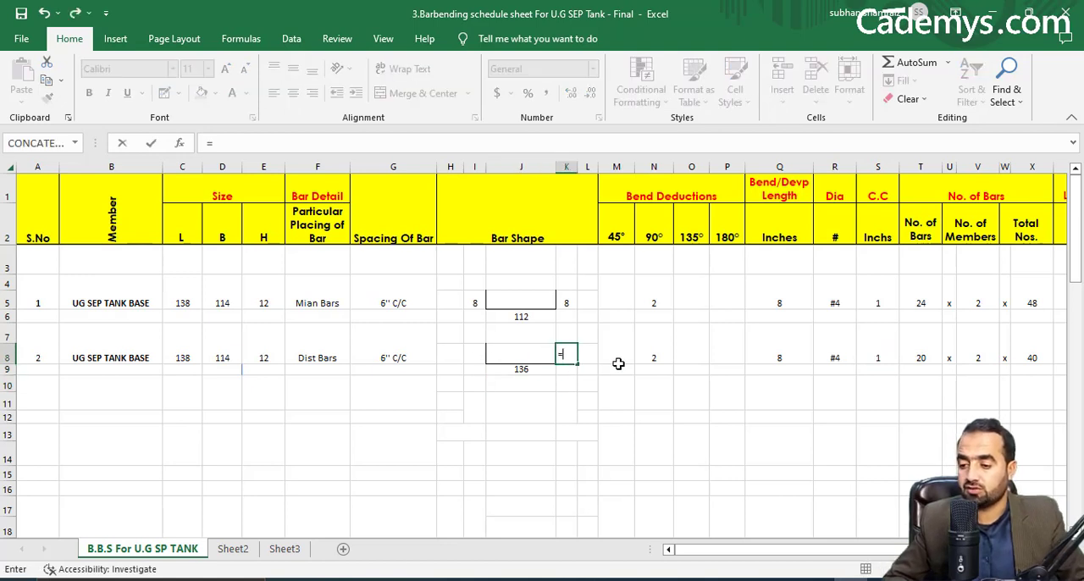
pyautogui.click(797, 357)
pyautogui.press('Return')
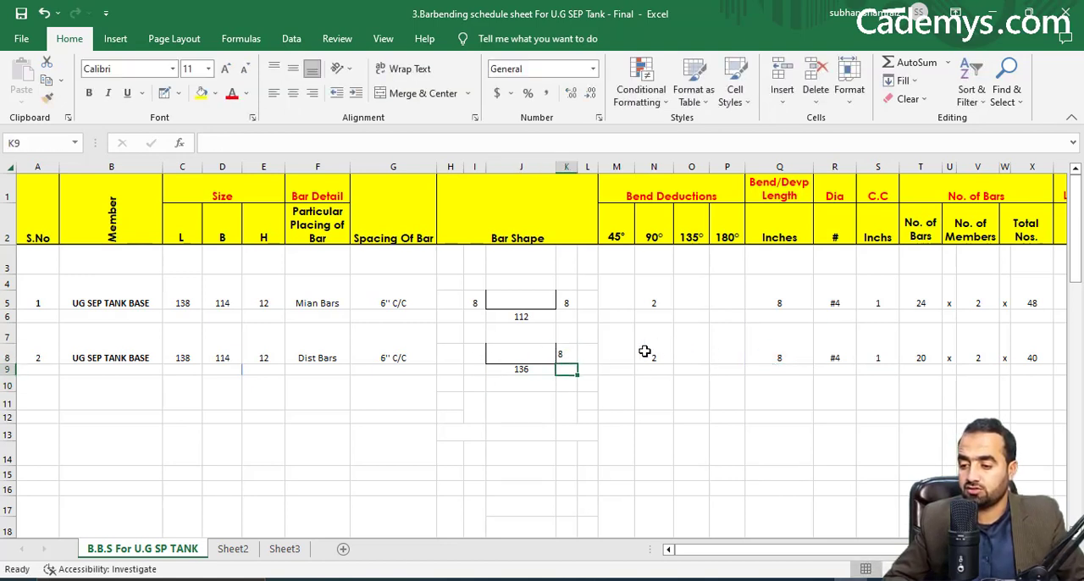
pyautogui.click(486, 357)
pyautogui.write('=')
pyautogui.click(561, 355)
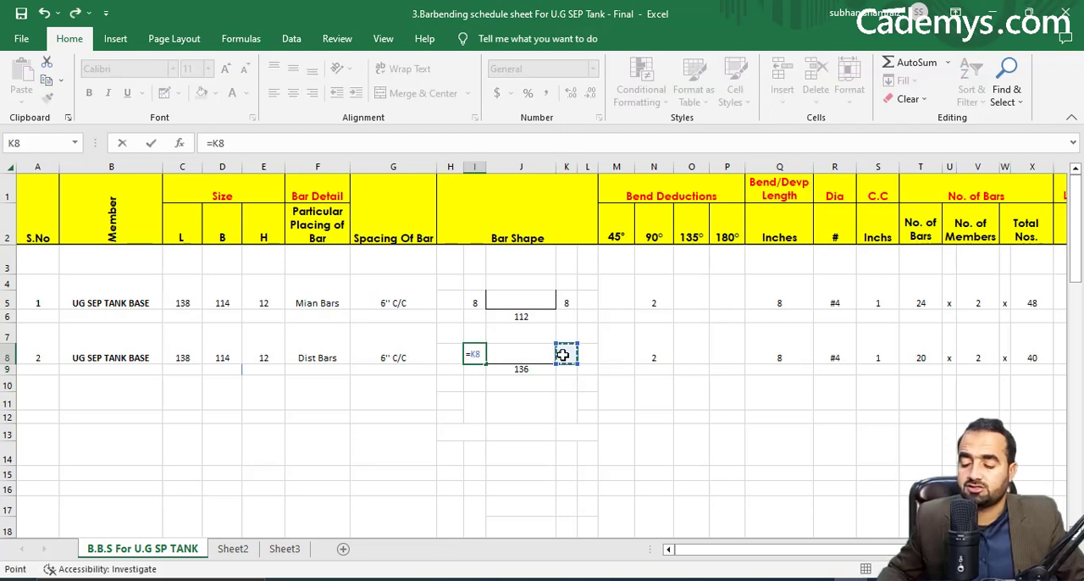
pyautogui.press('Return')
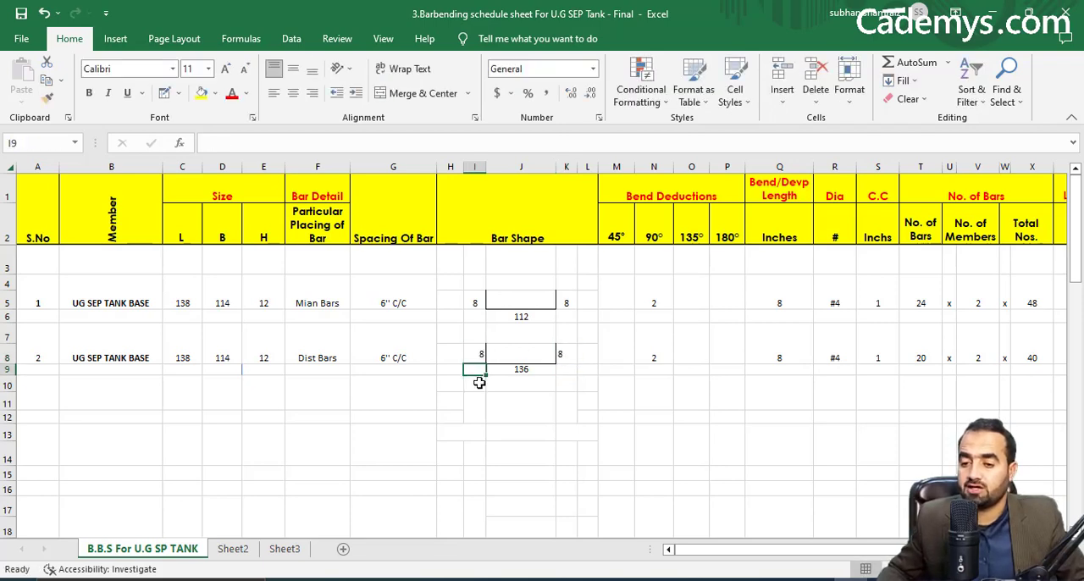
# Copy the Total Length formula from the Mian Bars row to Y7 in the Dist Bars row and check its cell references.
pyautogui.moveTo(898, 549); pyautogui.dragTo(923, 550)
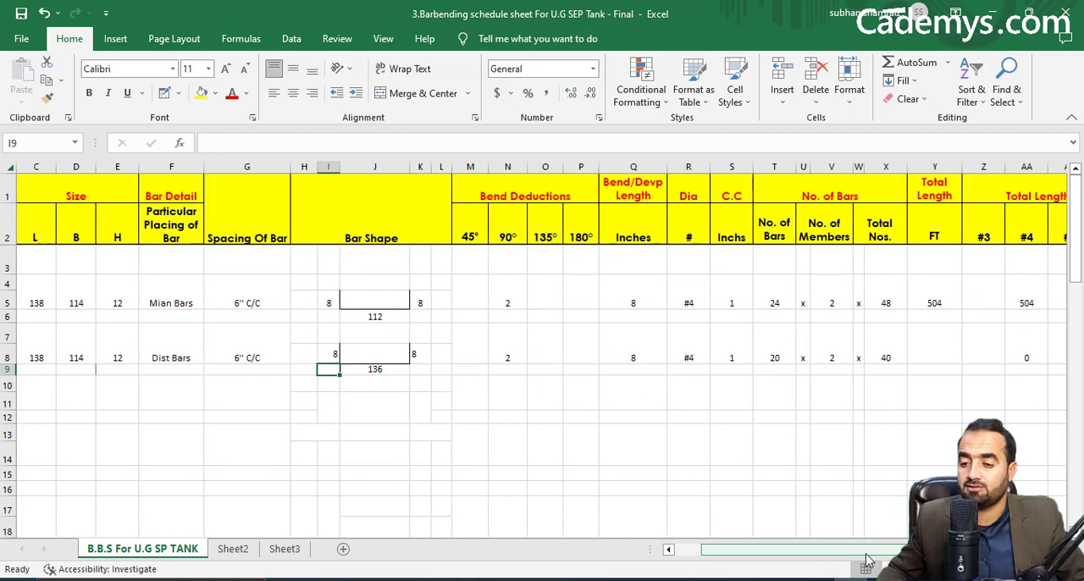
pyautogui.rightClick(934, 310)
pyautogui.click(825, 245)
pyautogui.click(932, 343)
pyautogui.rightClick(927, 343)
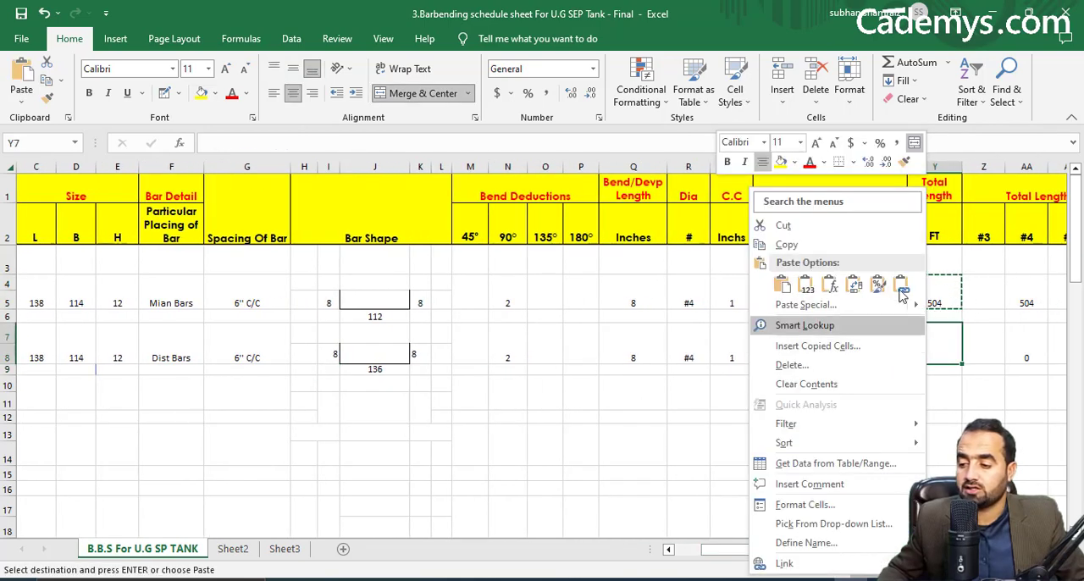
pyautogui.click(782, 285)
pyautogui.doubleClick(935, 358)
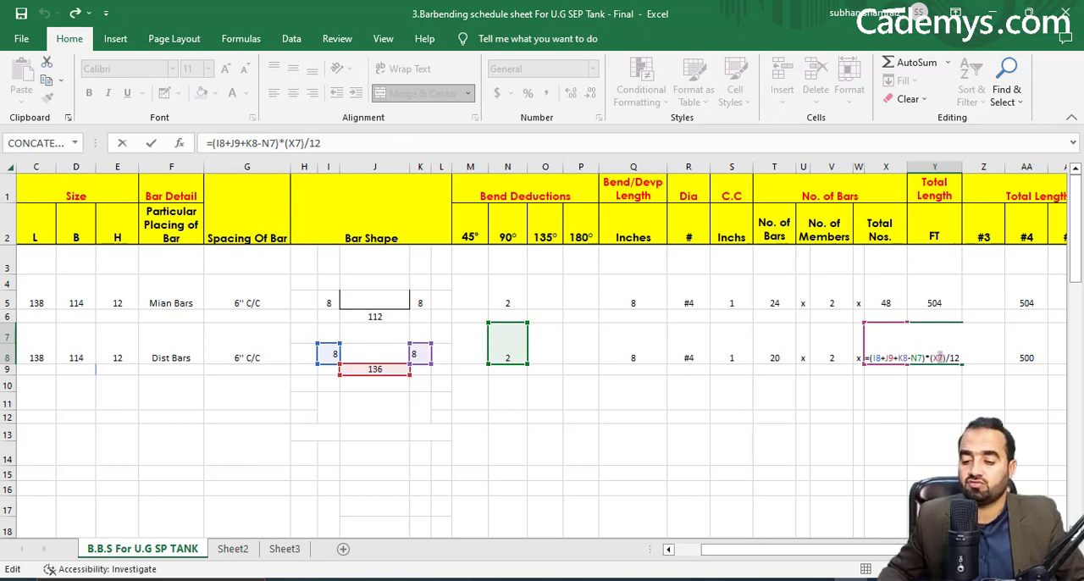
pyautogui.press('Return')
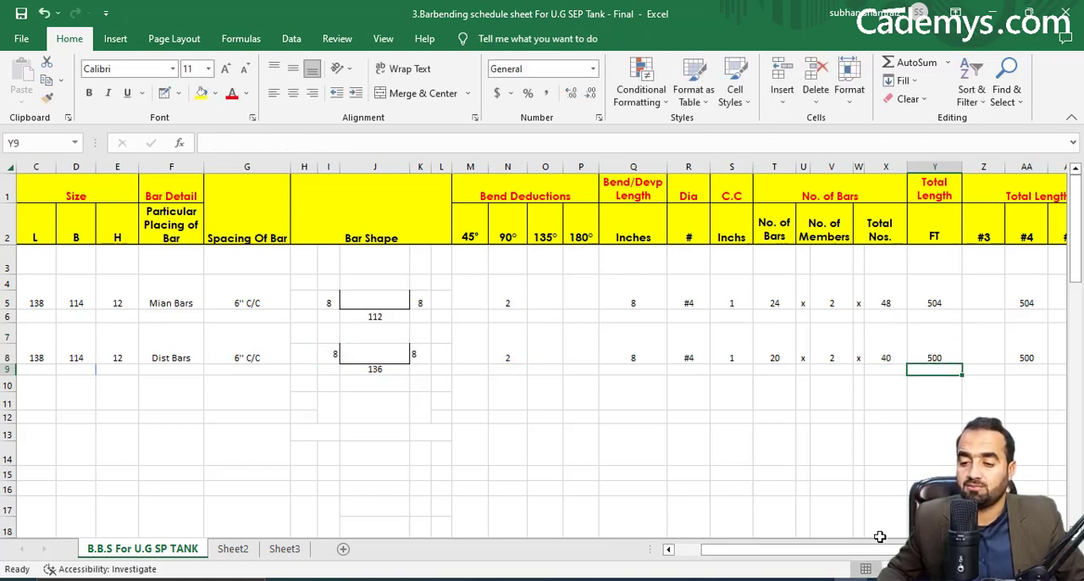
# Start a new schedule row below the Dist Bars with serial number 3.
pyautogui.moveTo(872, 550); pyautogui.dragTo(814, 550)
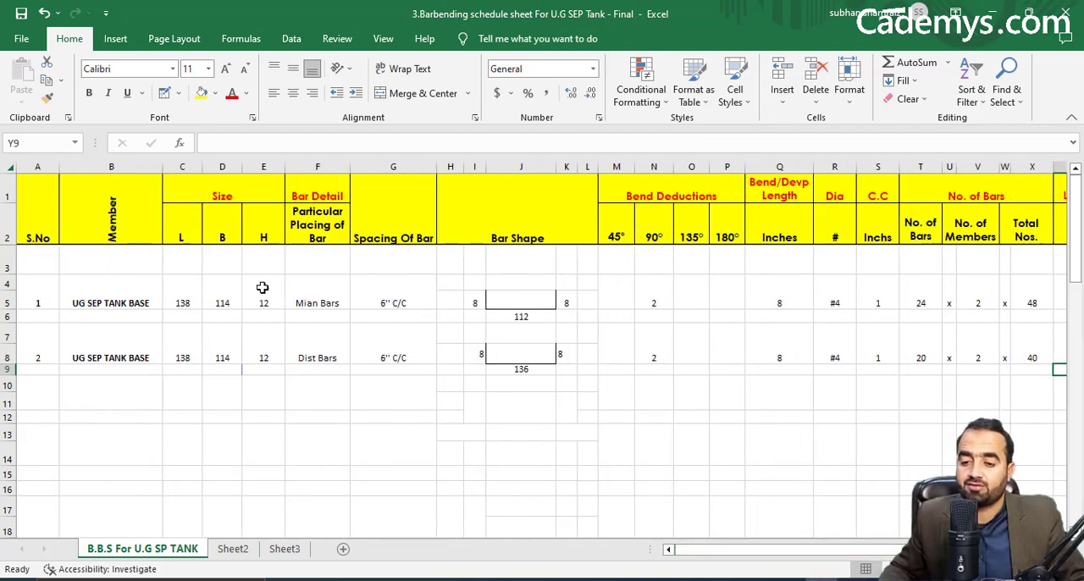
pyautogui.moveTo(755, 551); pyautogui.dragTo(670, 550)
pyautogui.click(37, 386)
pyautogui.write('3')
pyautogui.press('Tab')
# Copy the member name and L, B and H sizes from the Dist Bars row to row 3 of the schedule, starting at B10.
pyautogui.moveTo(137, 346); pyautogui.dragTo(279, 348)
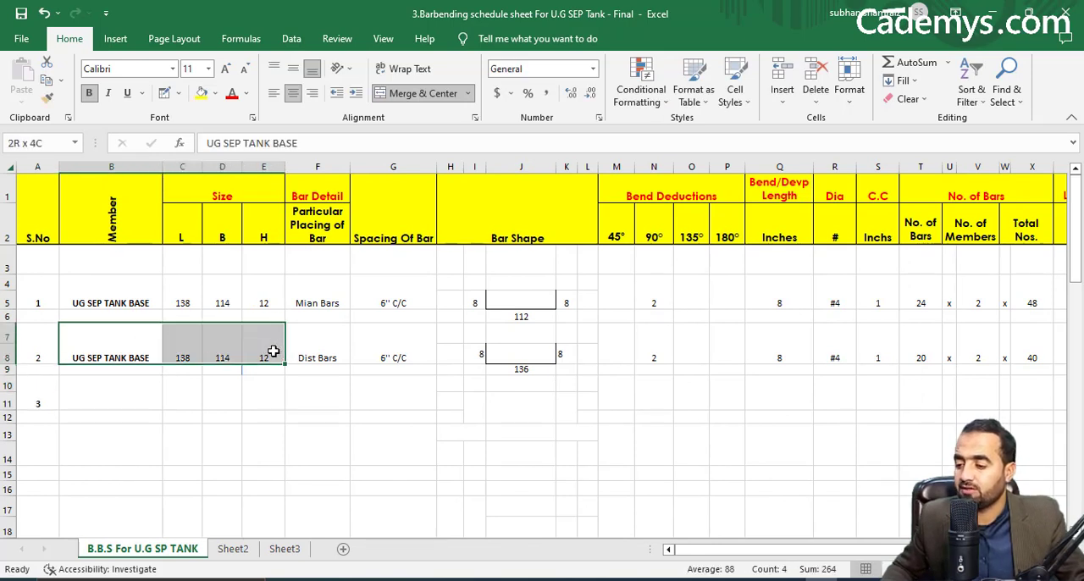
pyautogui.rightClick(273, 351)
pyautogui.click(316, 228)
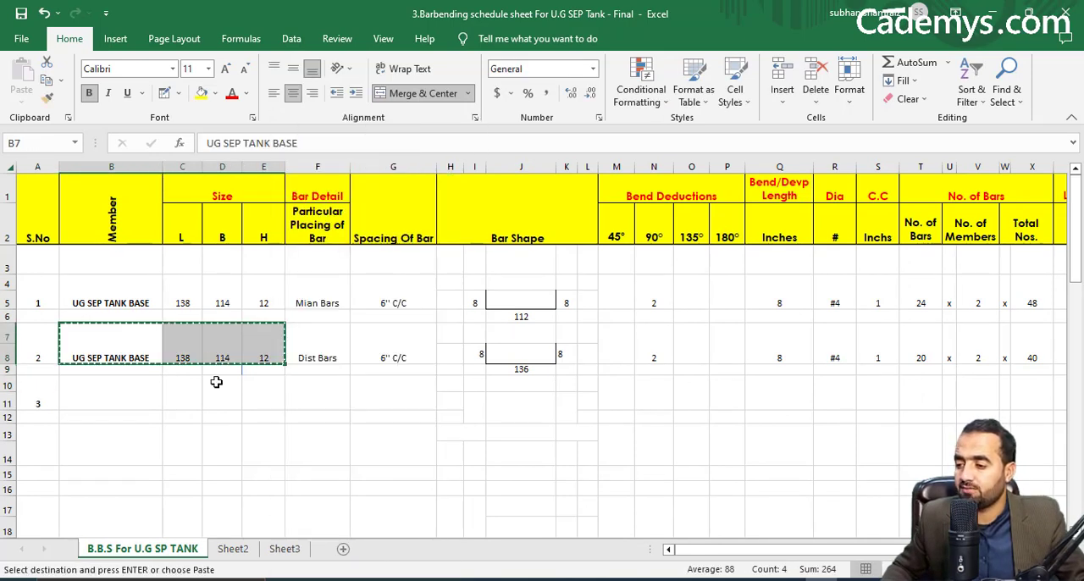
pyautogui.click(145, 391)
pyautogui.rightClick(145, 395)
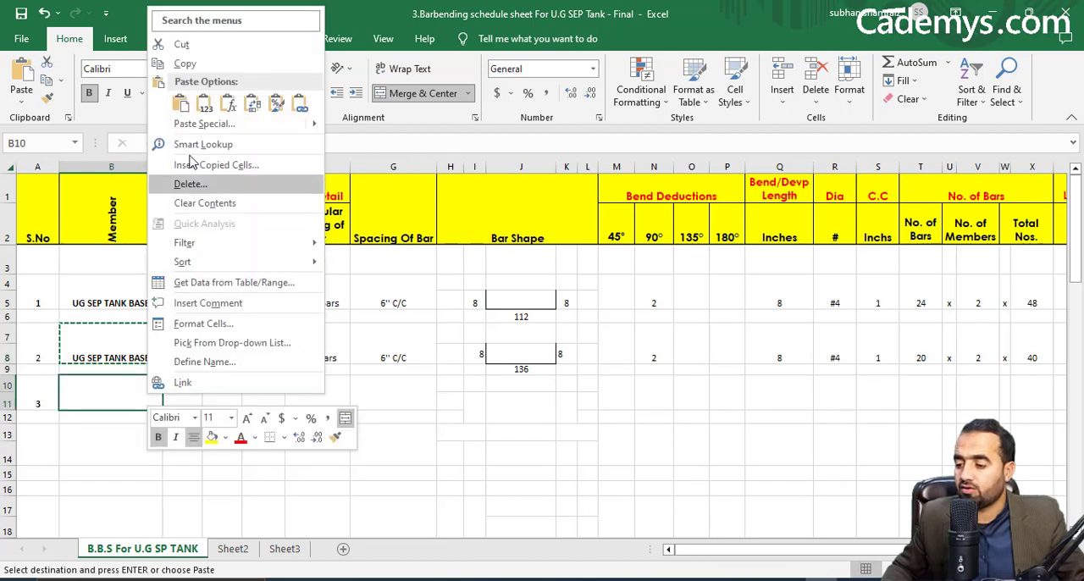
pyautogui.click(181, 105)
# Enter Chair Bars as the Particular Placing of Bar in F10 for serial number 3.
pyautogui.click(316, 371)
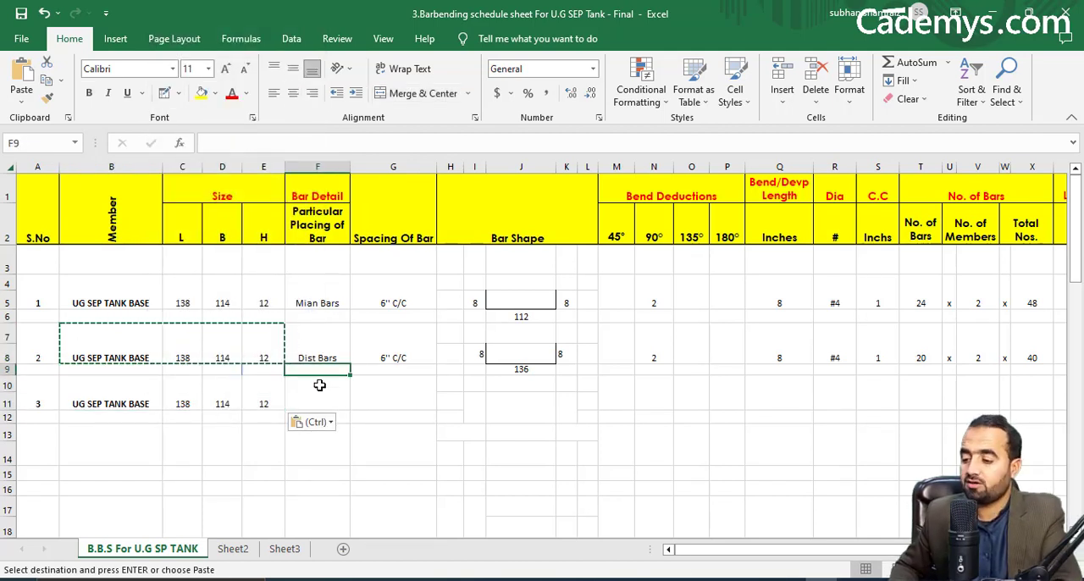
pyautogui.click(325, 401)
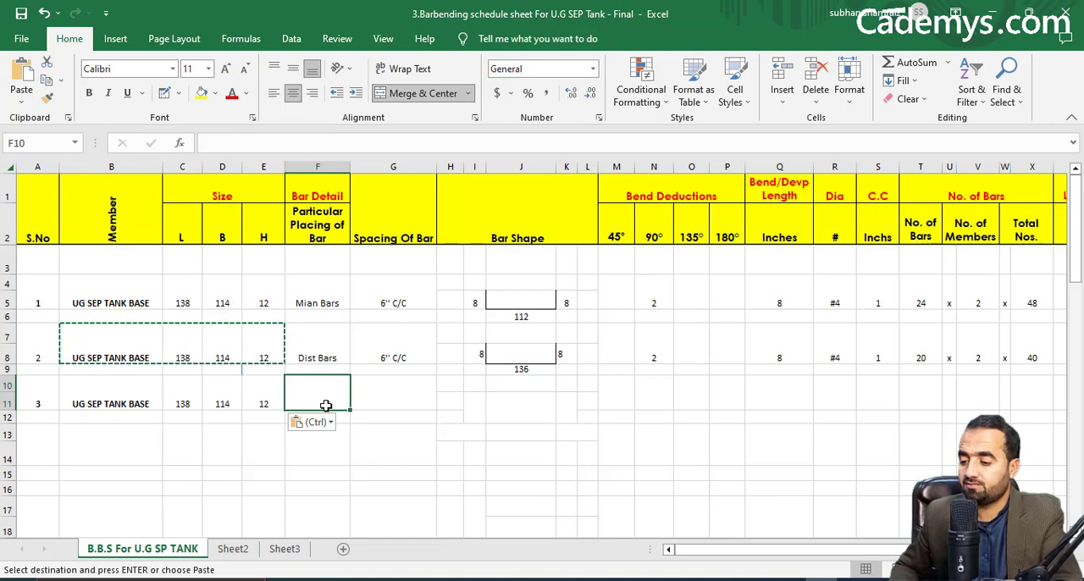
pyautogui.write('Chair Baar')
pyautogui.press('BackSpace')
pyautogui.press('BackSpace')
pyautogui.click(391, 405)
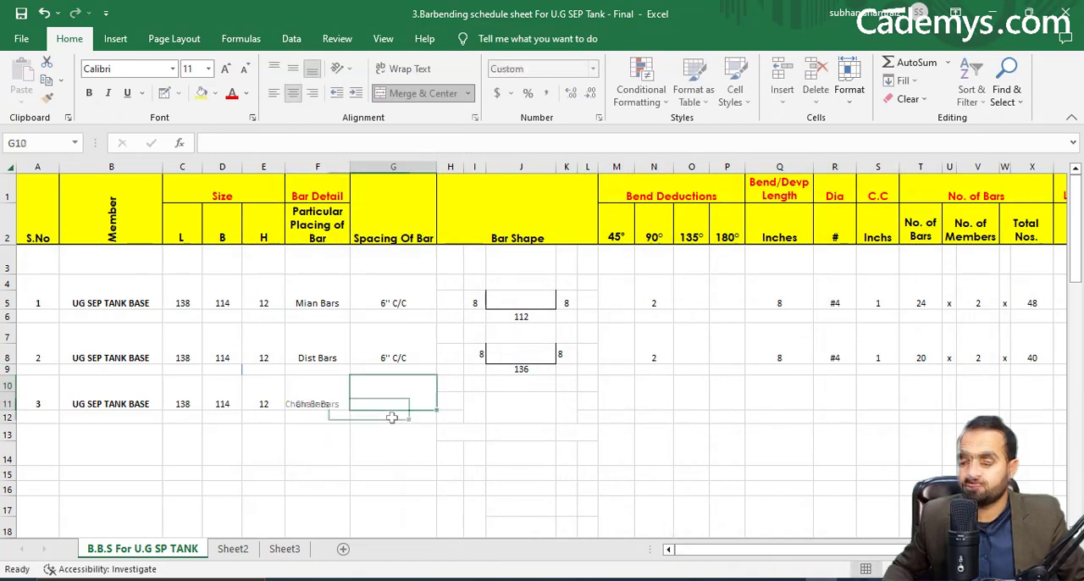
# Draw the chair bar shape for serial number 3 with borders: top and sides around J11:J12, feet under I12 and K12.
pyautogui.moveTo(822, 580)
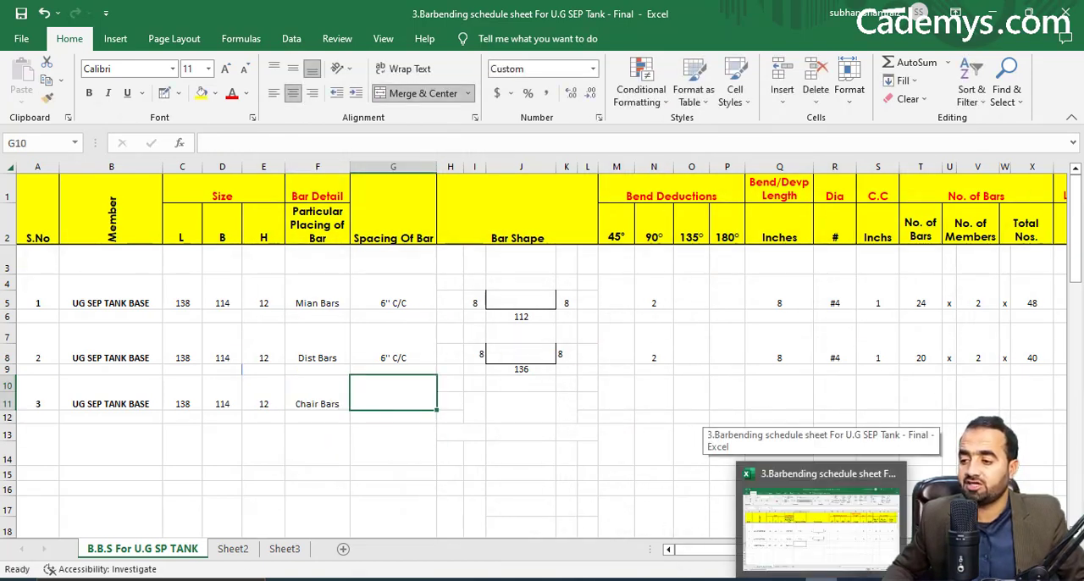
pyautogui.click(529, 409)
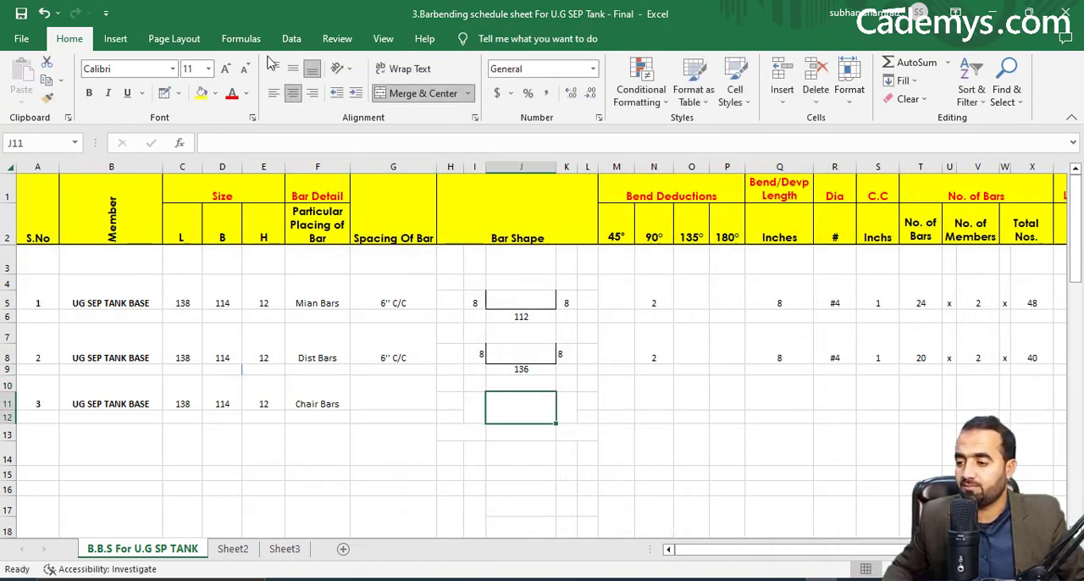
pyautogui.click(165, 94)
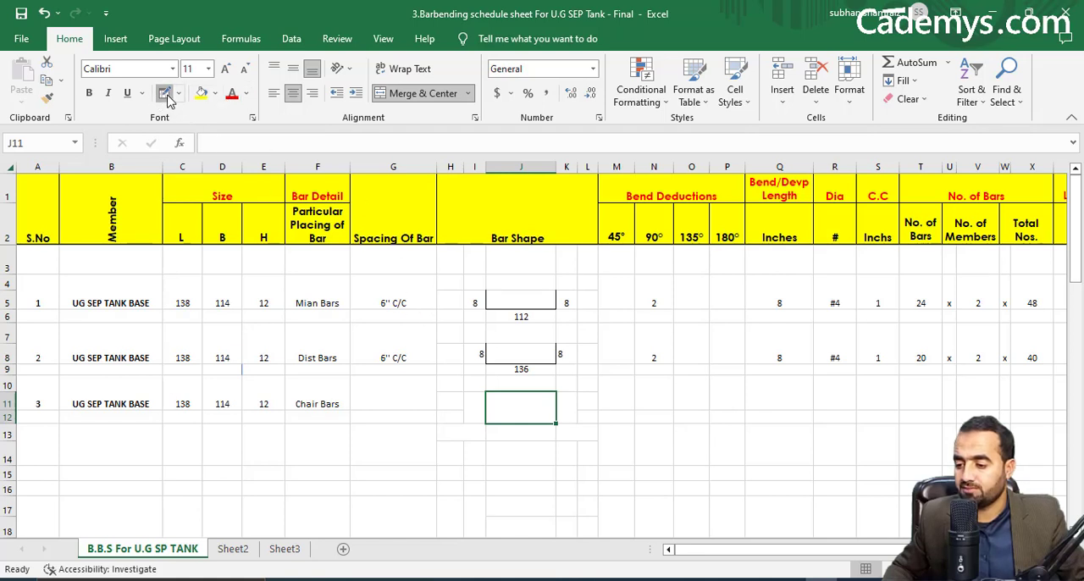
pyautogui.click(486, 404)
pyautogui.click(548, 391)
pyautogui.click(556, 405)
pyautogui.click(563, 423)
pyautogui.hotkey('ctrl', 'z')
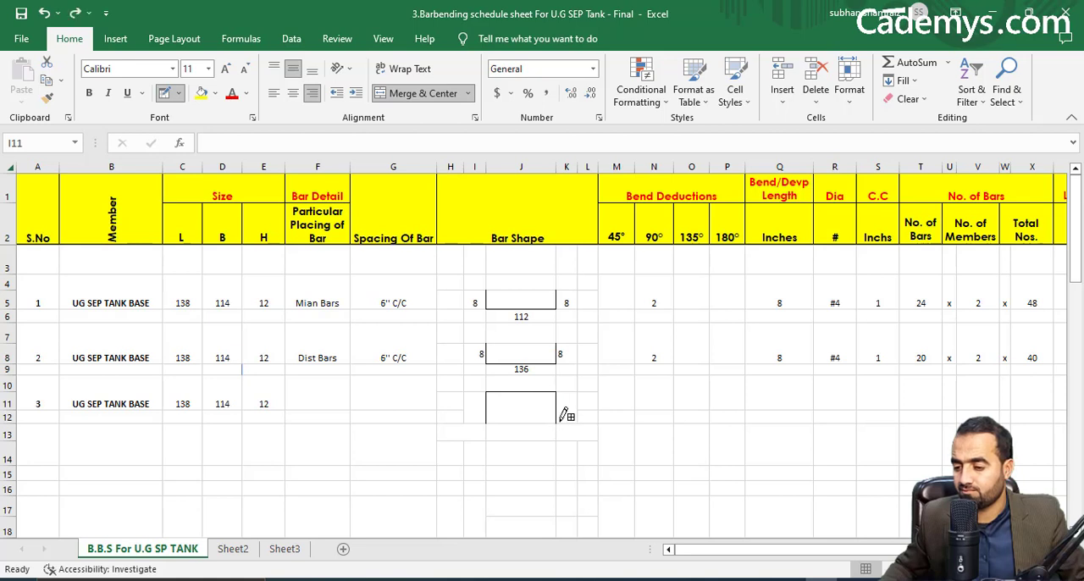
pyautogui.hotkey('ctrl', 'y')
pyautogui.hotkey('ctrl', 'z')
pyautogui.hotkey('ctrl', 'y')
pyautogui.click(488, 414)
pyautogui.hotkey('ctrl', 'z')
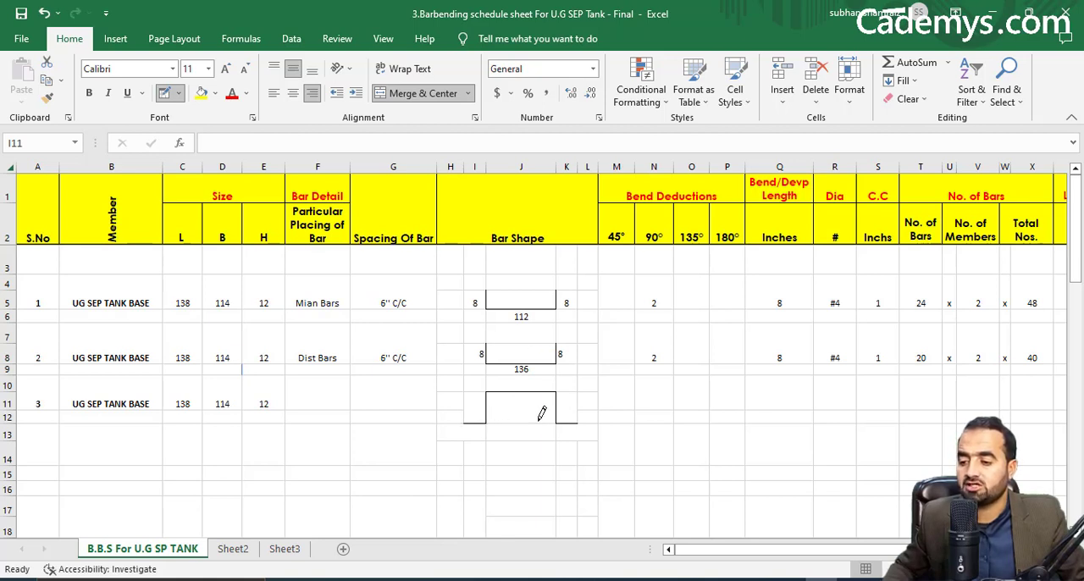
pyautogui.press('Escape')
pyautogui.click(518, 433)
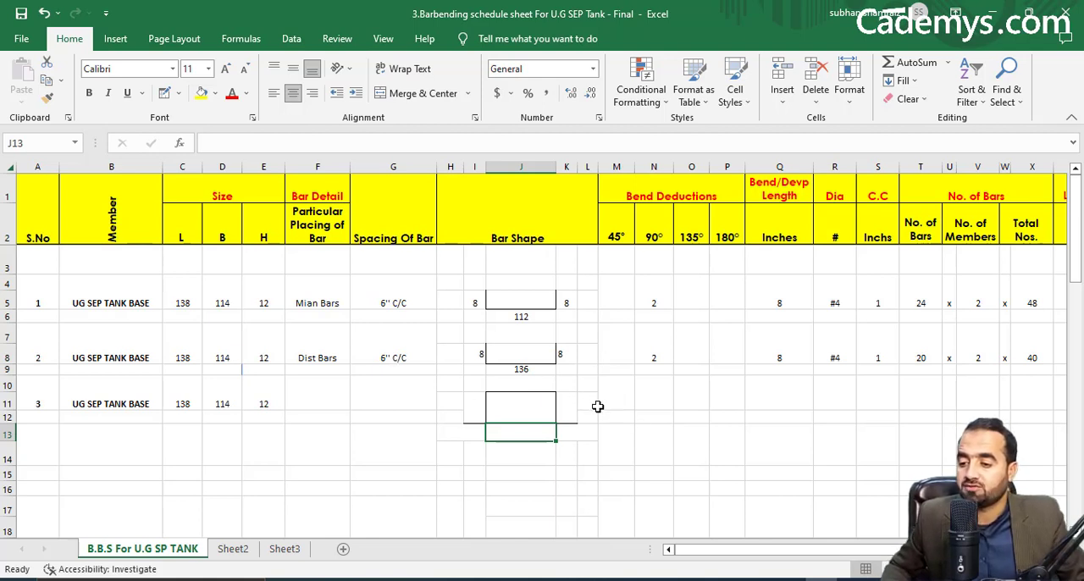
pyautogui.click(700, 417)
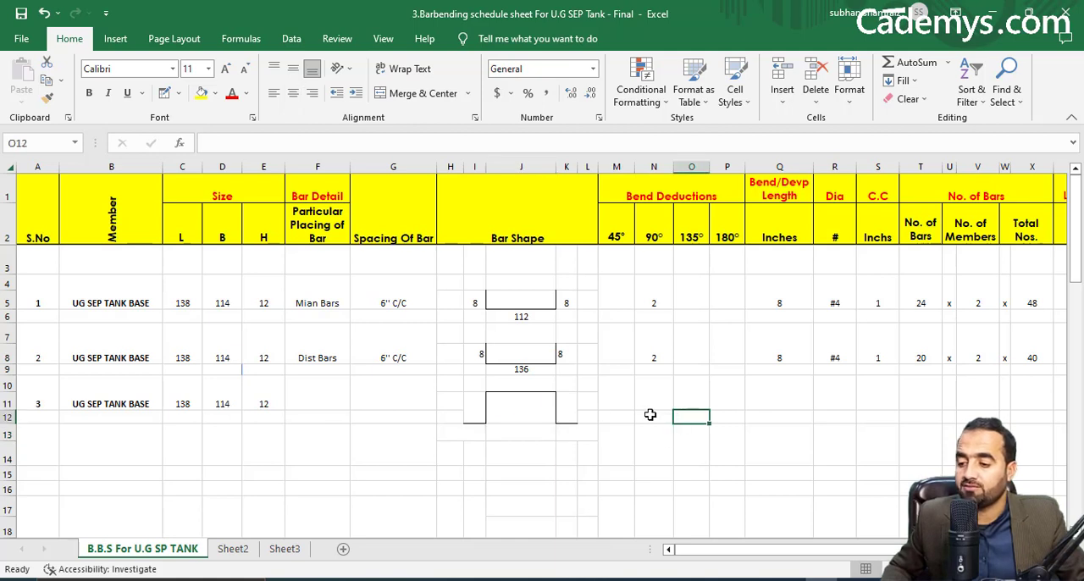
# Enter the 90° bend deduction formula =4*2*(R10/8) in N10 for the serial number 3 row.
pyautogui.click(650, 402)
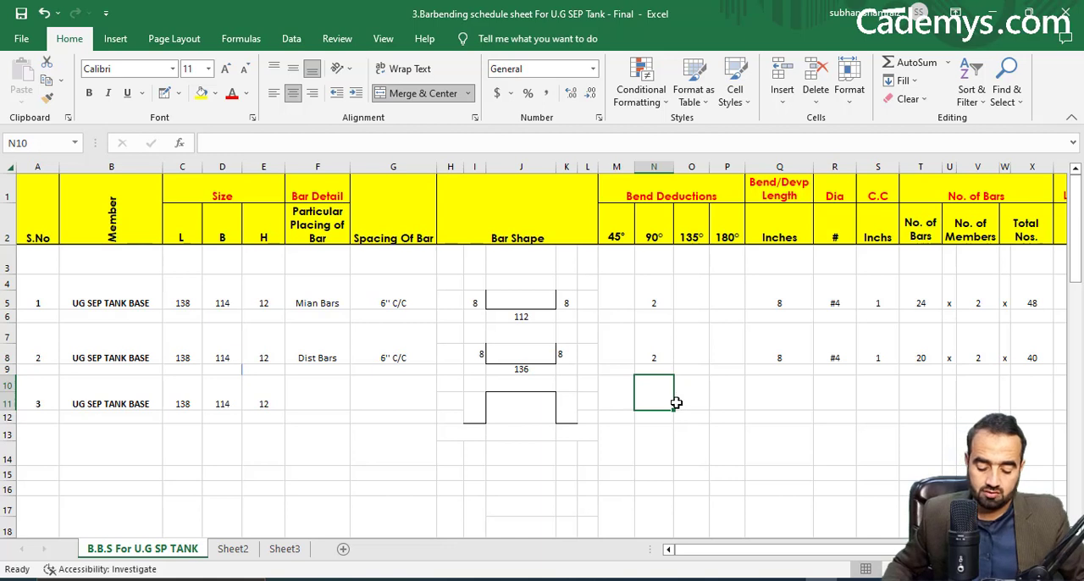
pyautogui.write('=')
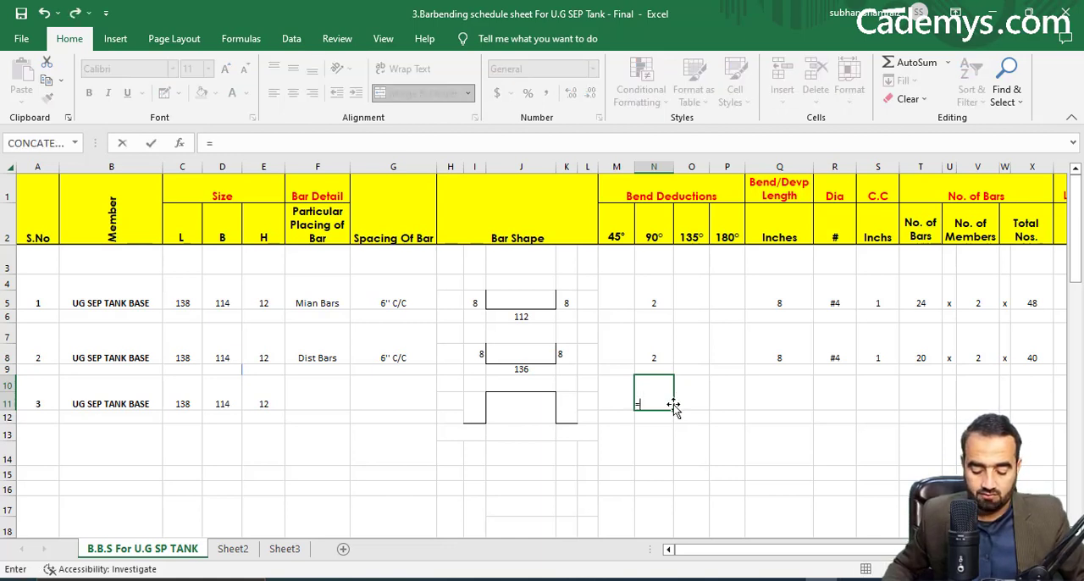
pyautogui.write('4*2*(')
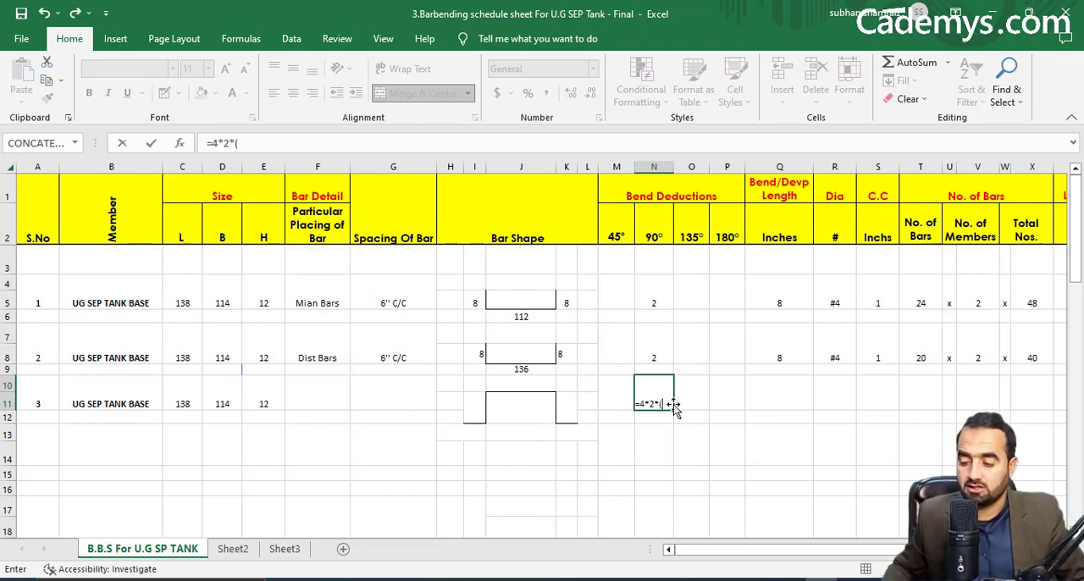
pyautogui.click(844, 397)
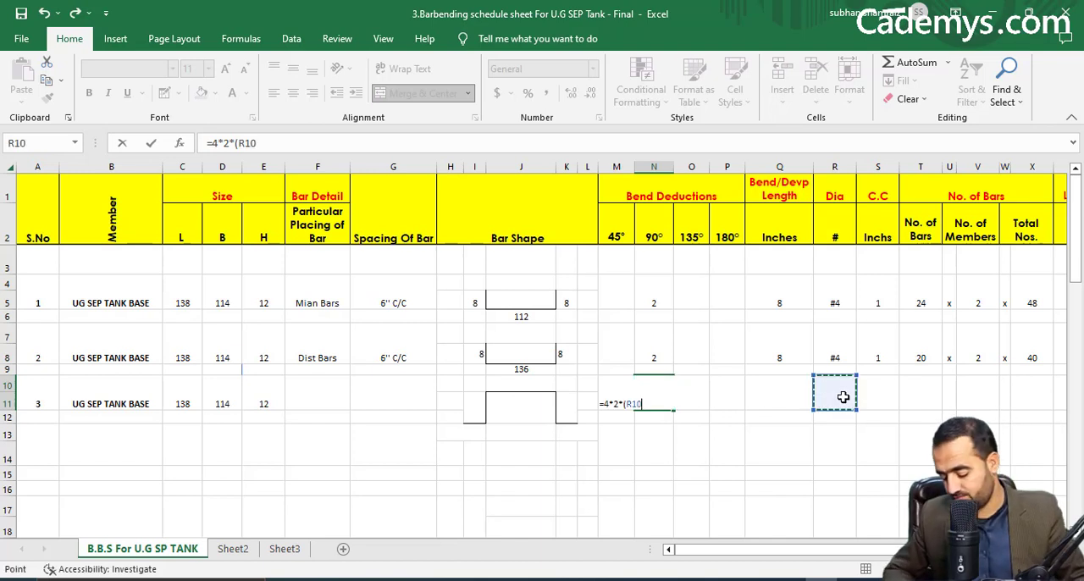
pyautogui.write('/8')
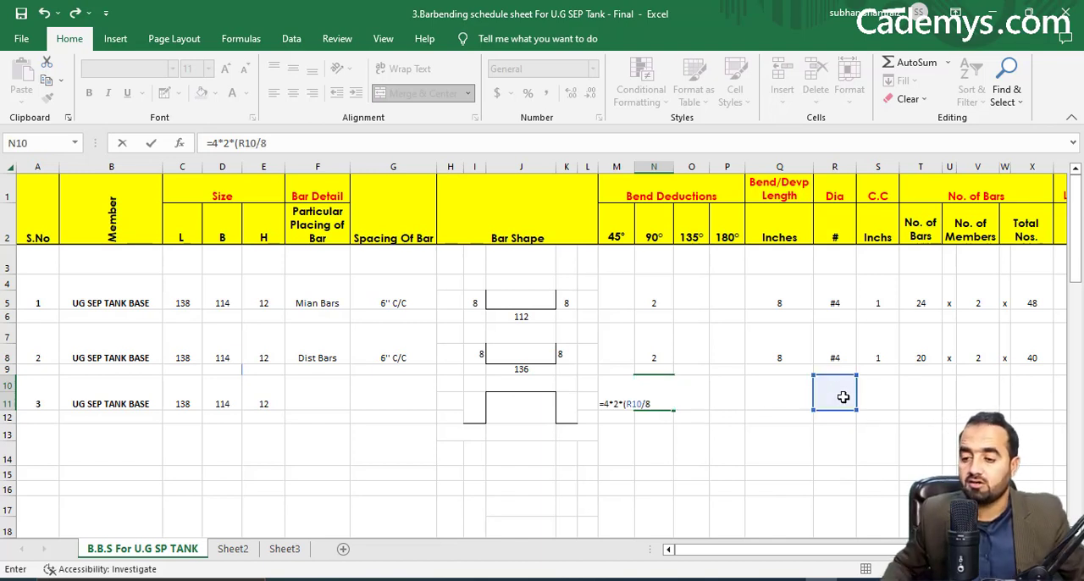
pyautogui.press('Return')
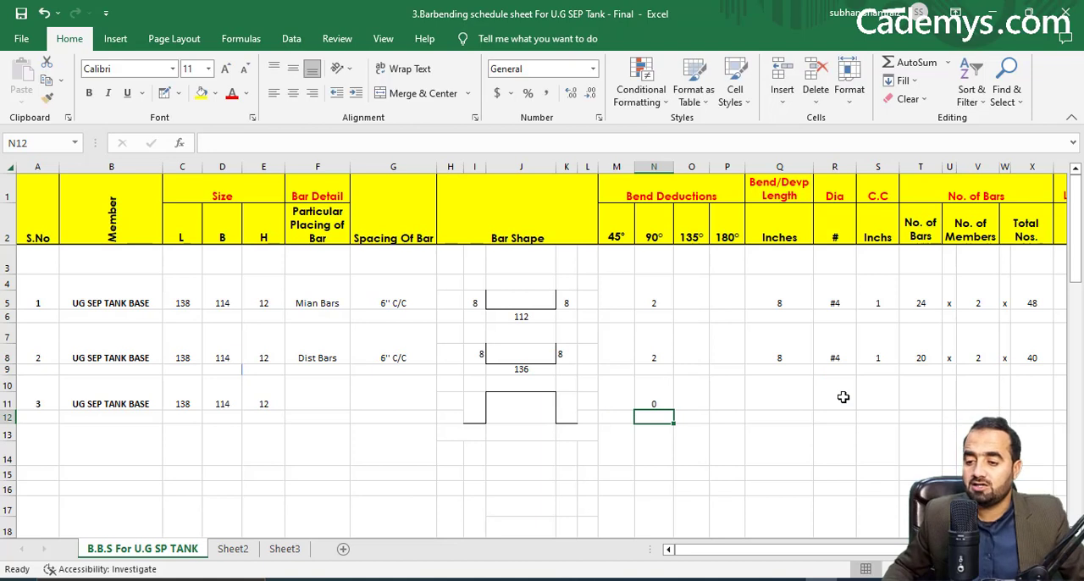
pyautogui.click(653, 401)
# Set the serial number 3 row's bar diameter to #4 in R10 and its C.C to 1 inch in S10.
pyautogui.click(688, 402)
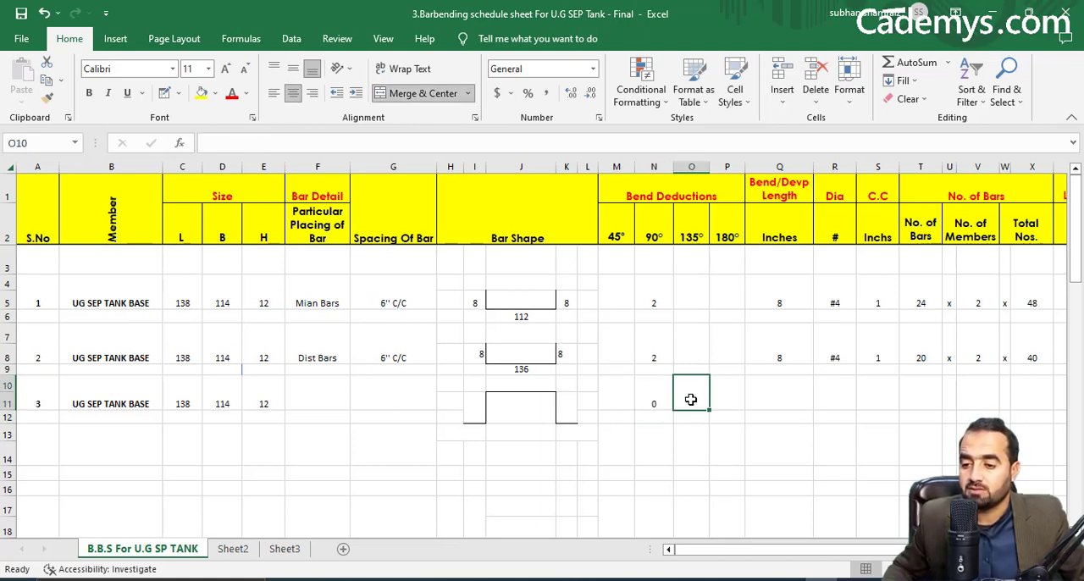
pyautogui.click(735, 396)
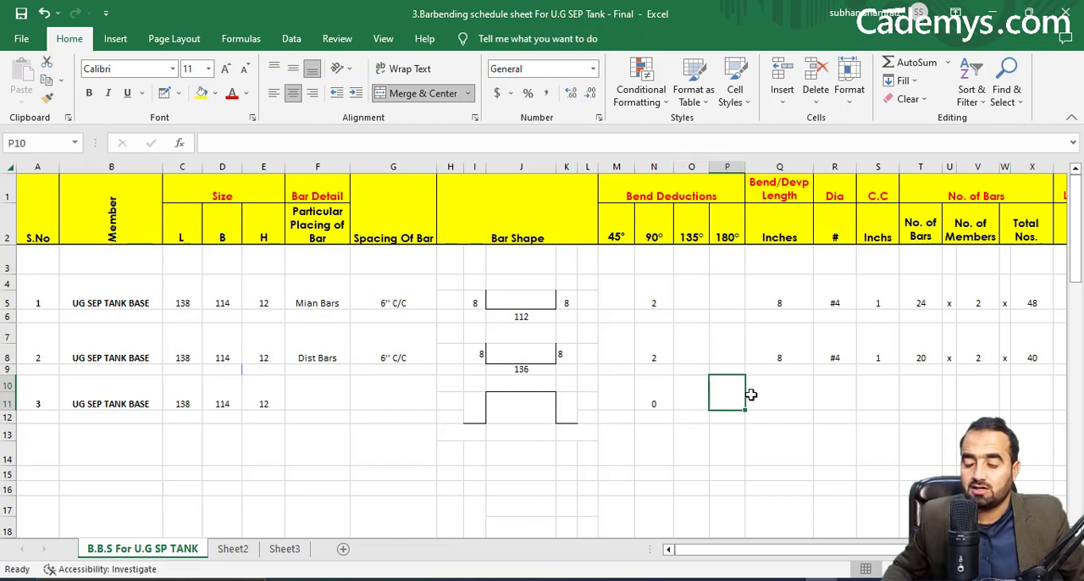
pyautogui.click(778, 395)
pyautogui.click(830, 397)
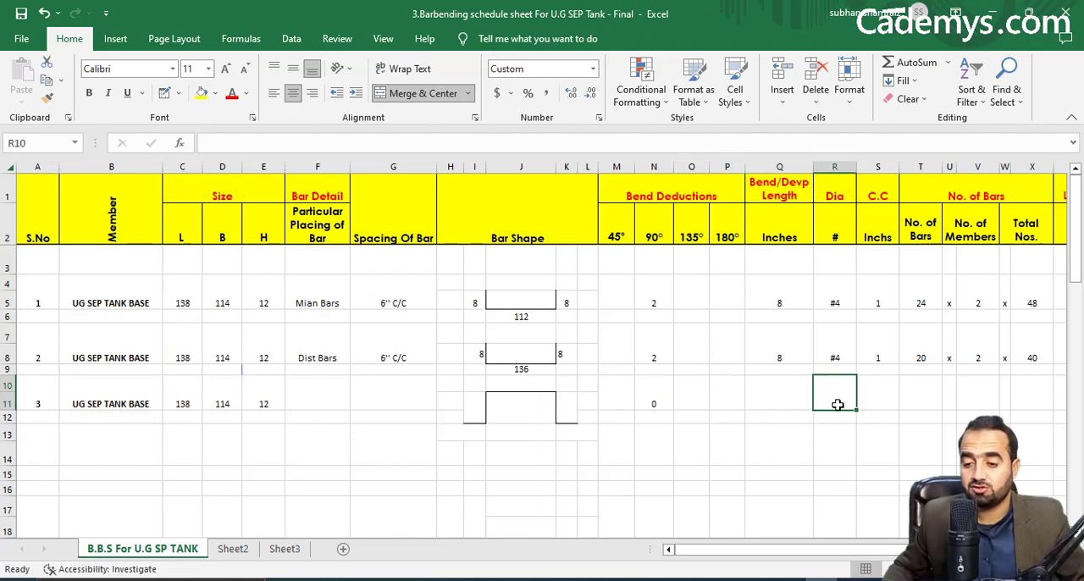
pyautogui.press('Right')
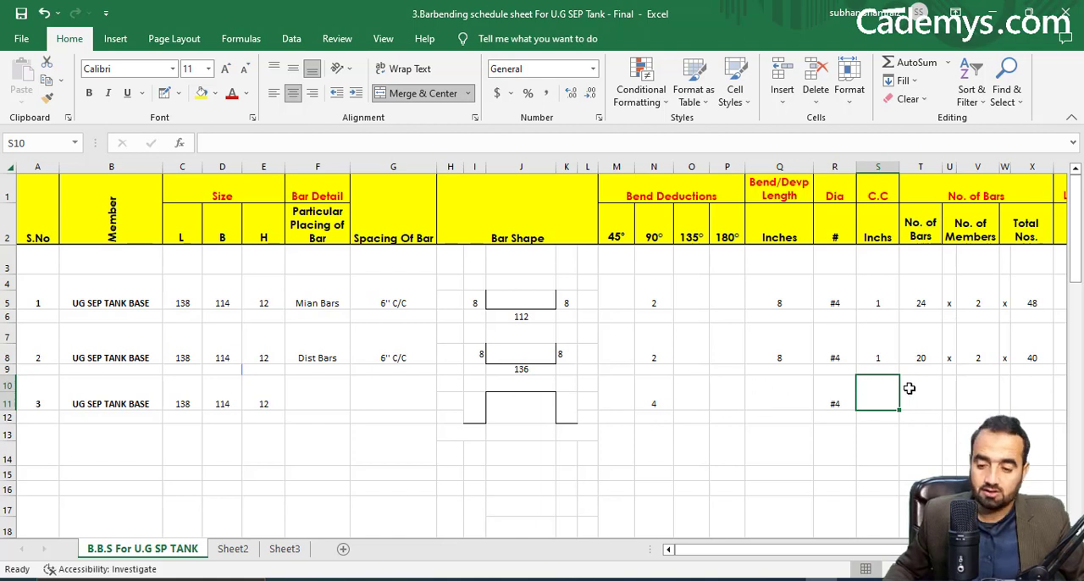
pyautogui.write('1')
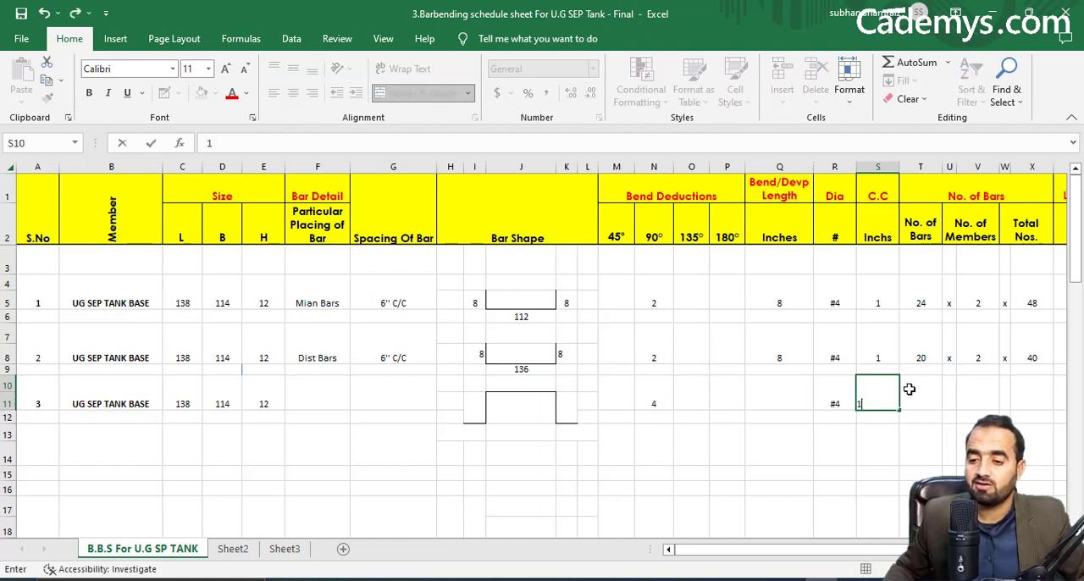
pyautogui.press('Tab')
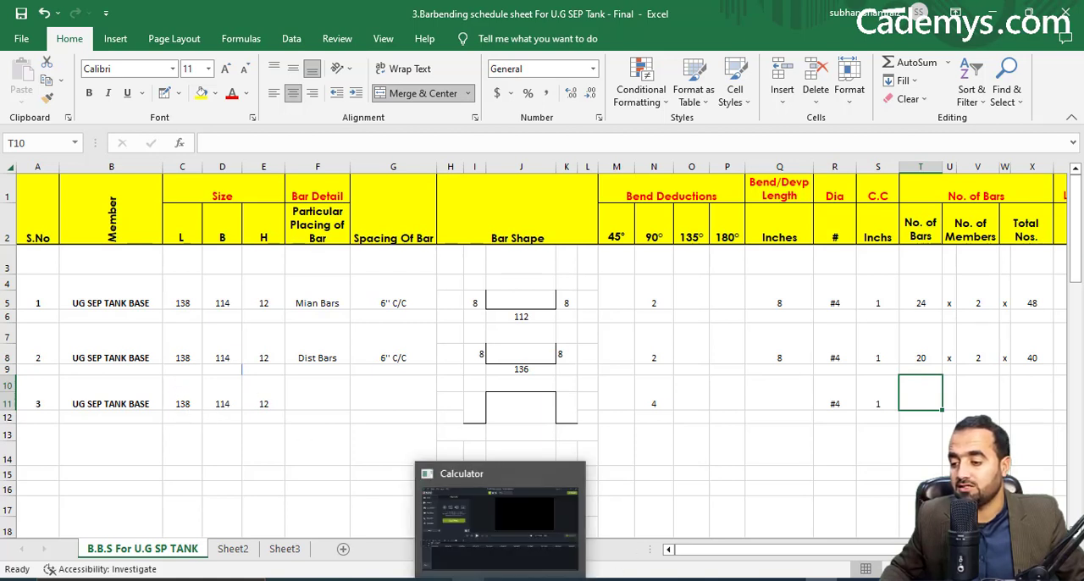
# Check the tank base dimensions in the AutoCAD drawing and multiply 11.5 by 9.5 in Calculator for the base area.
pyautogui.click(792, 580)
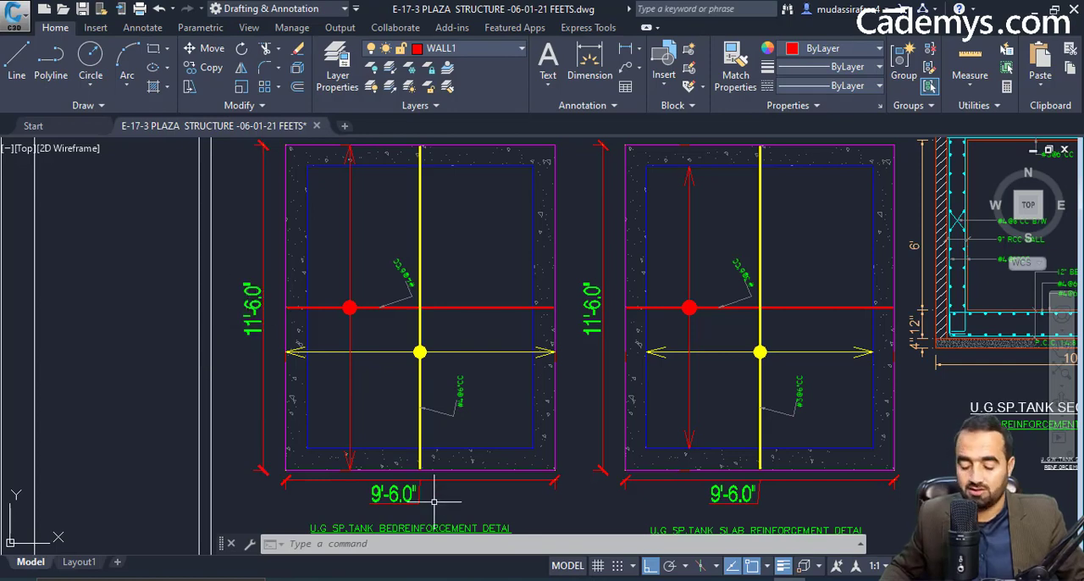
pyautogui.click(469, 579)
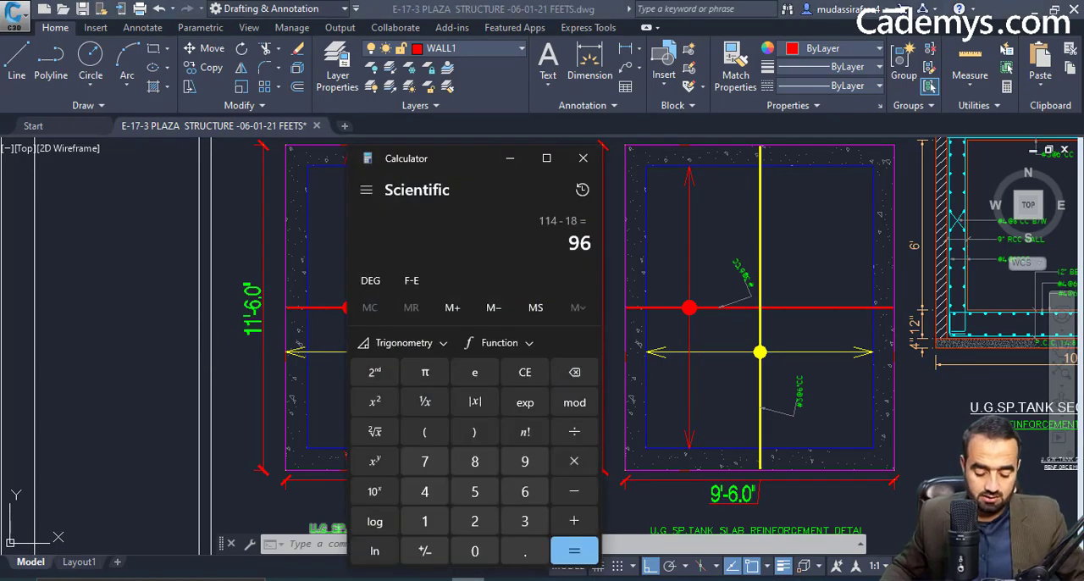
pyautogui.write('11.5*')
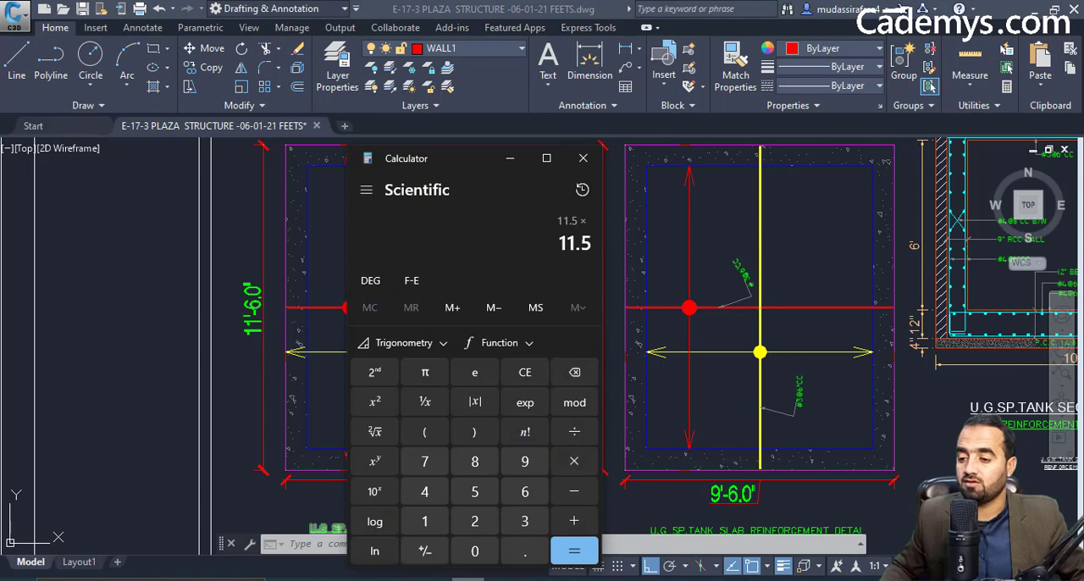
pyautogui.write('9.5')
pyautogui.press('Return')
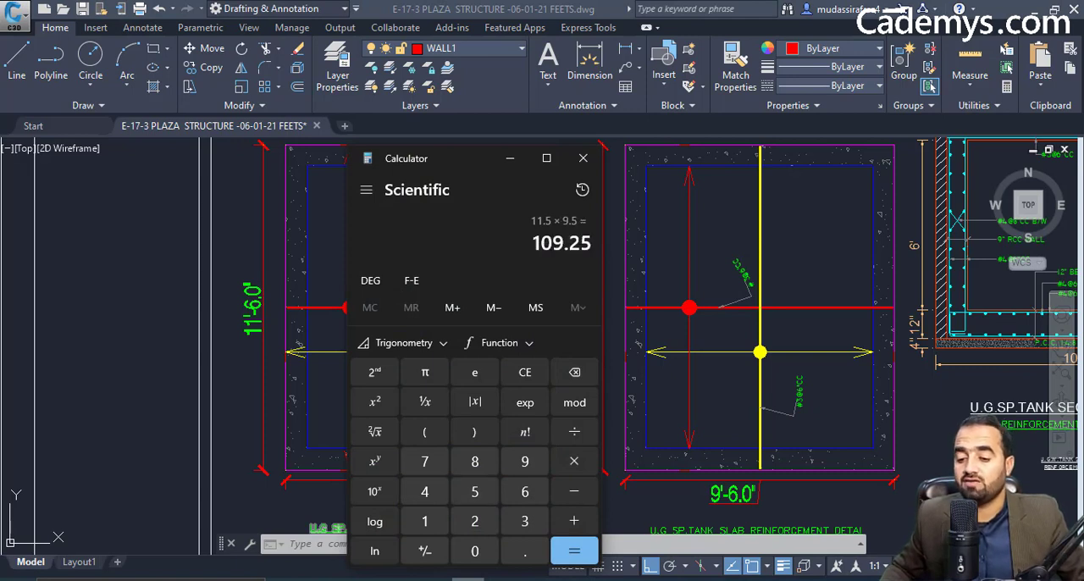
pyautogui.click(509, 159)
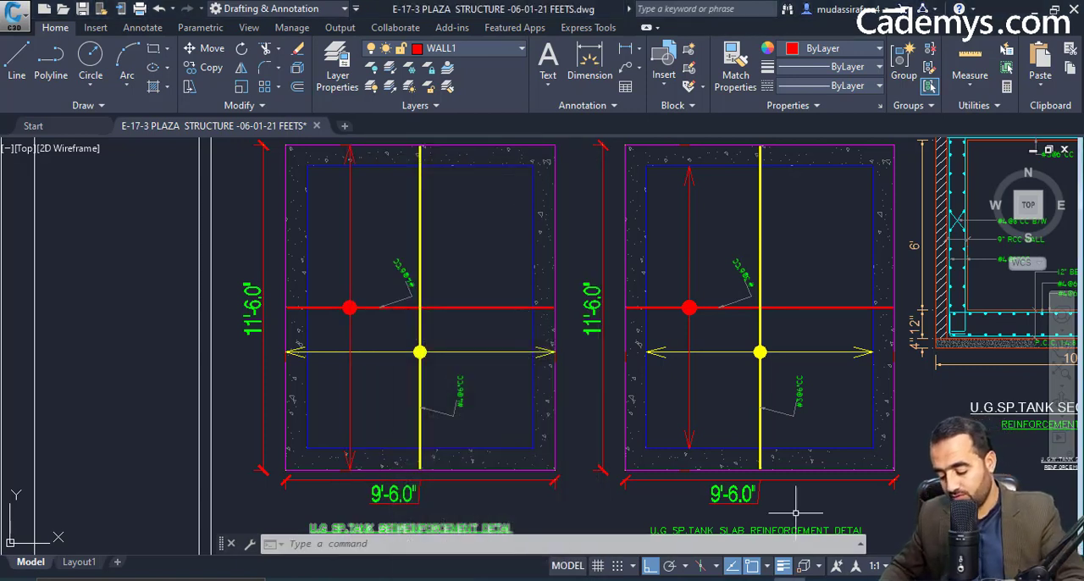
# Switch back to Excel and enter =(109.25/10) as the No. of Bars in T10 for serial number 3.
pyautogui.hotkey('alt', 'Tab')
pyautogui.write('=(')
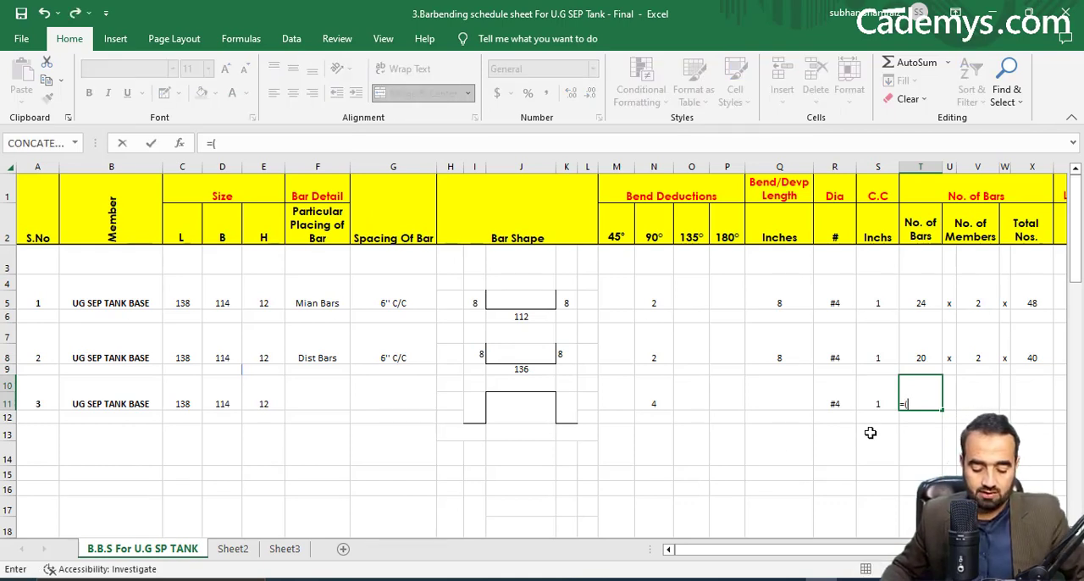
pyautogui.write('109.2')
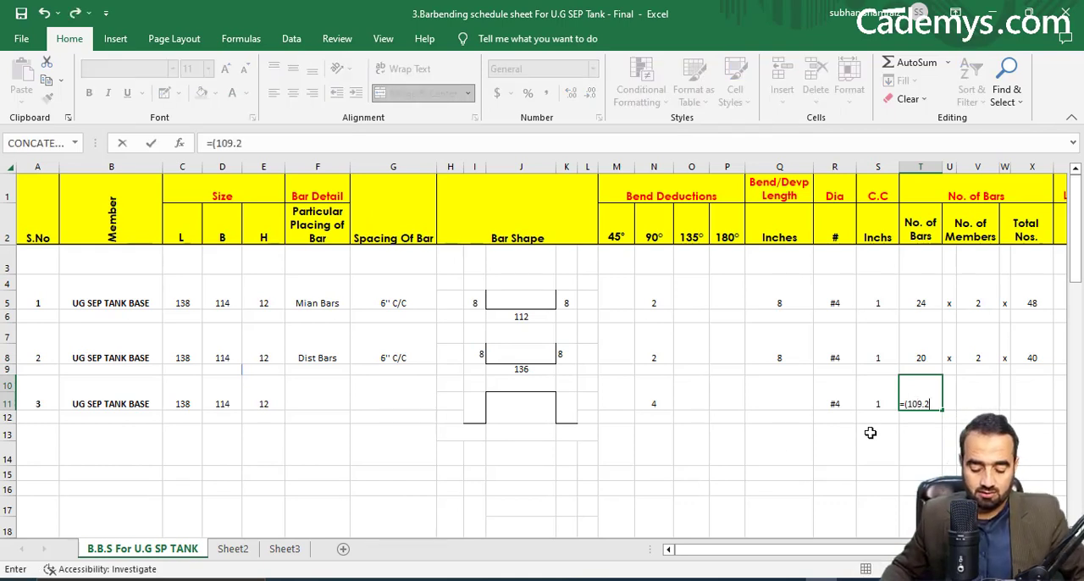
pyautogui.write('5/10')
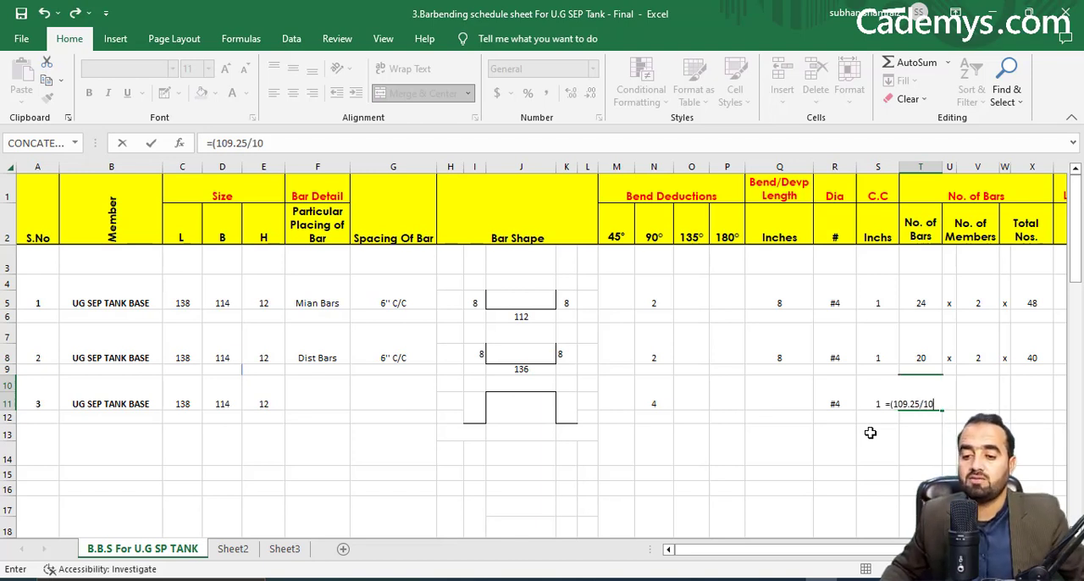
pyautogui.press('Return')
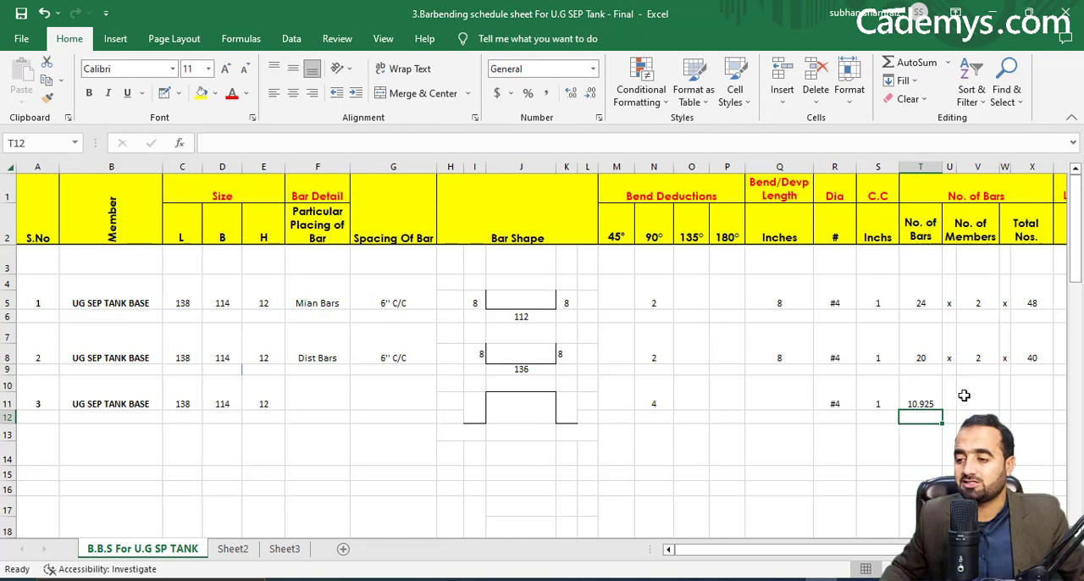
# Wrap the 109.25/10 No. of Bars formula in T10 in ROUNDUP to get a whole number of bars.
pyautogui.click(912, 404)
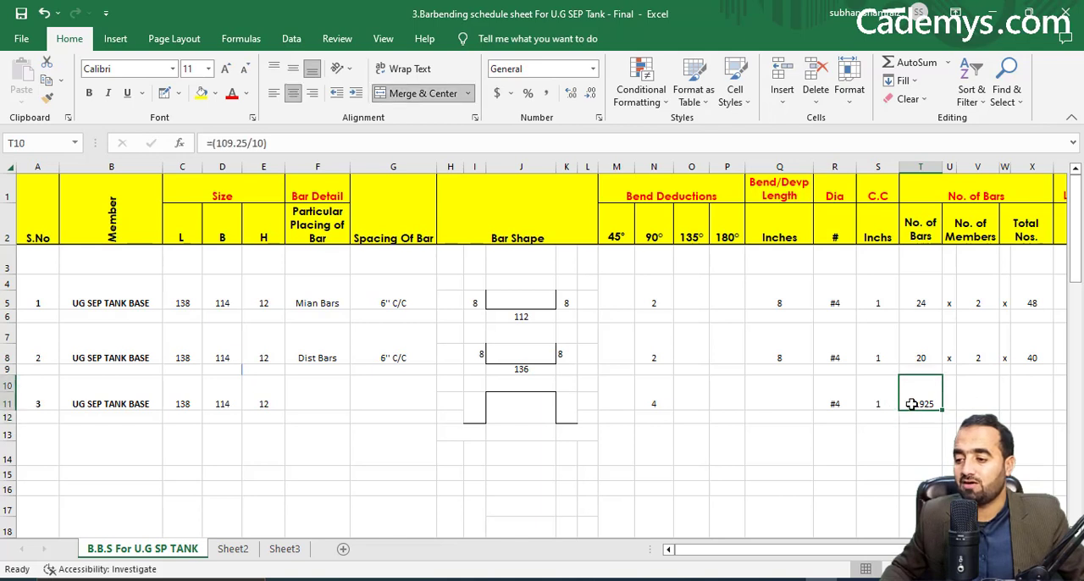
pyautogui.click(214, 142)
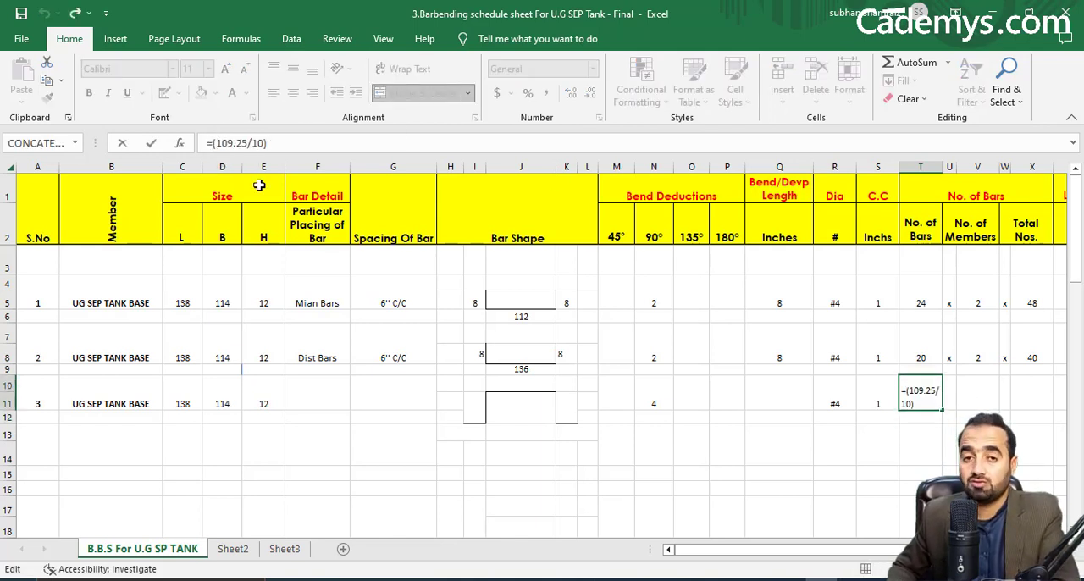
pyautogui.write('ROUND')
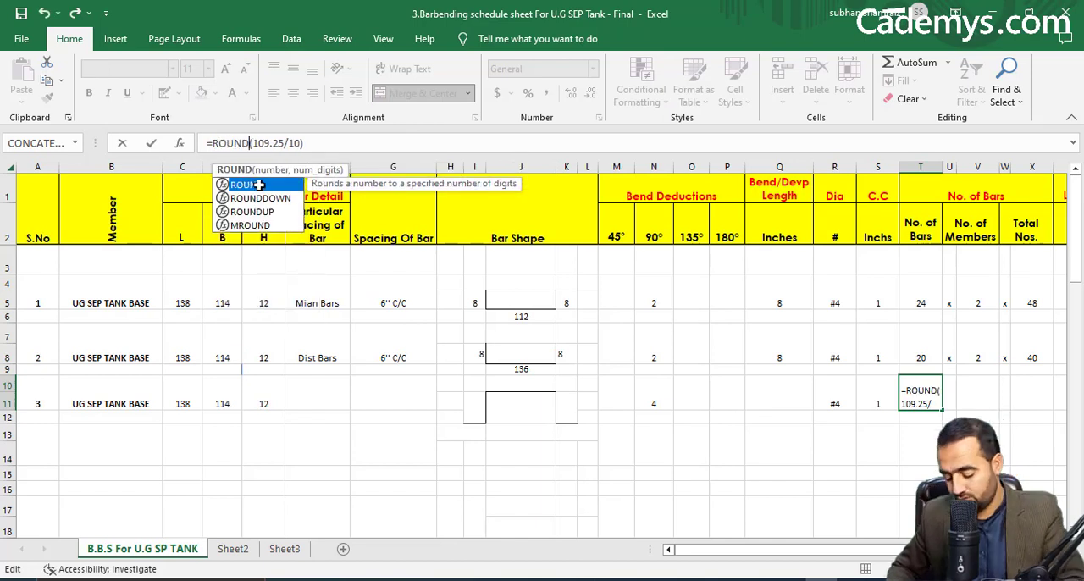
pyautogui.write('UP')
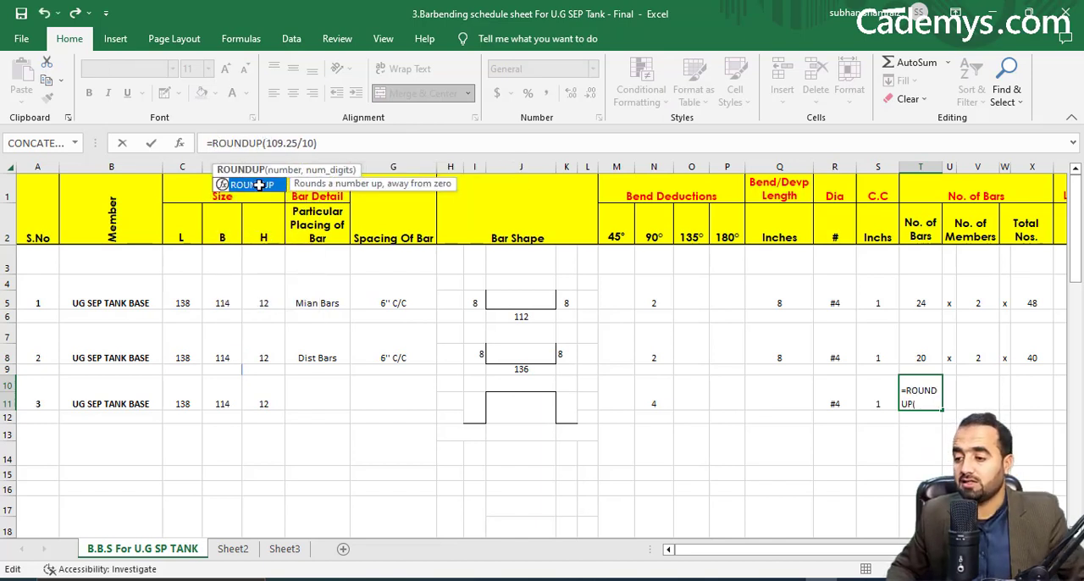
pyautogui.write('(')
pyautogui.click(345, 146)
pyautogui.write(',')
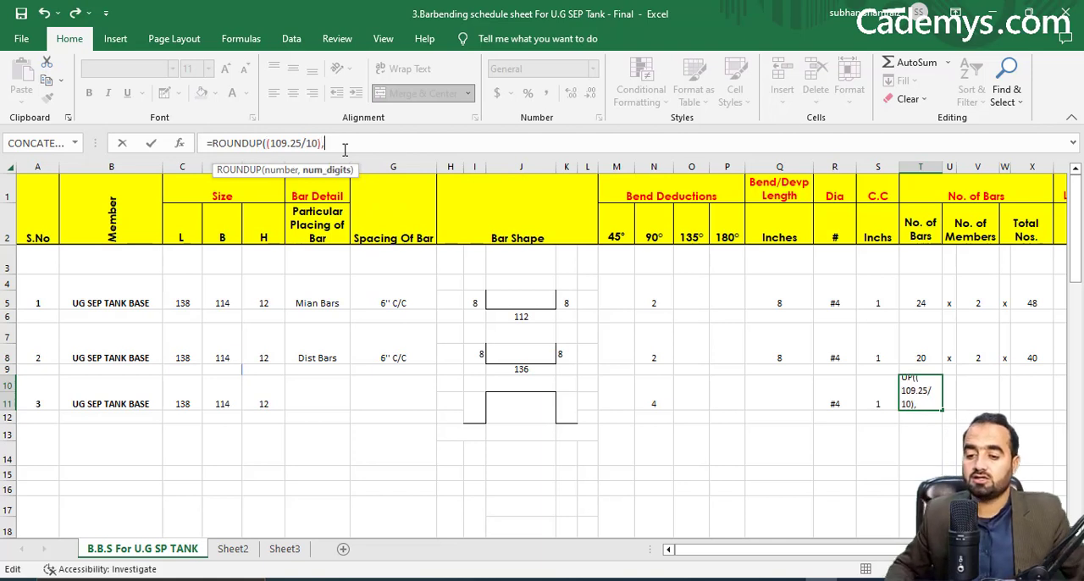
pyautogui.write(')')
pyautogui.press('Return')
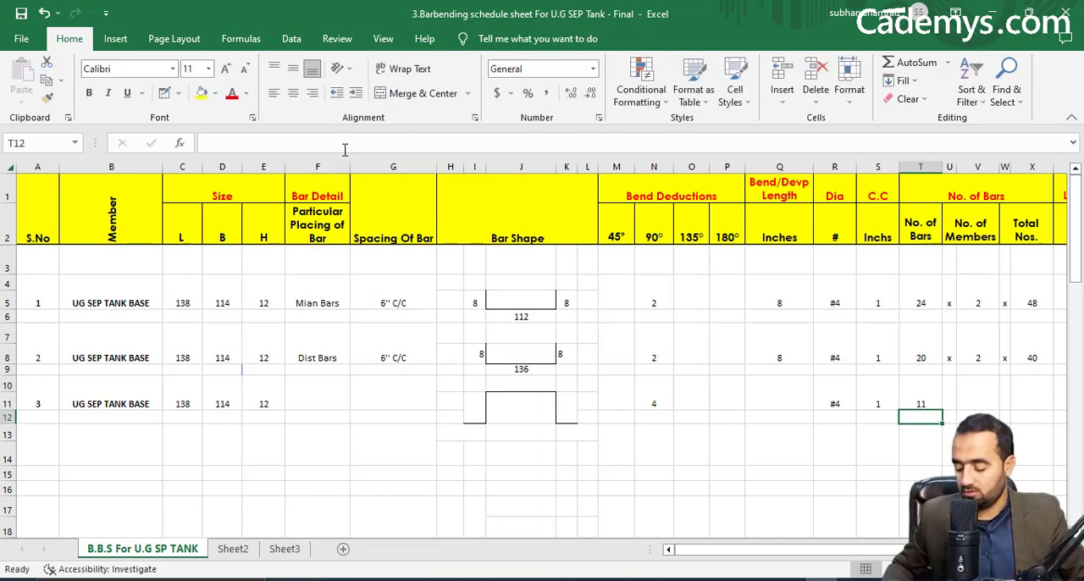
pyautogui.click(953, 400)
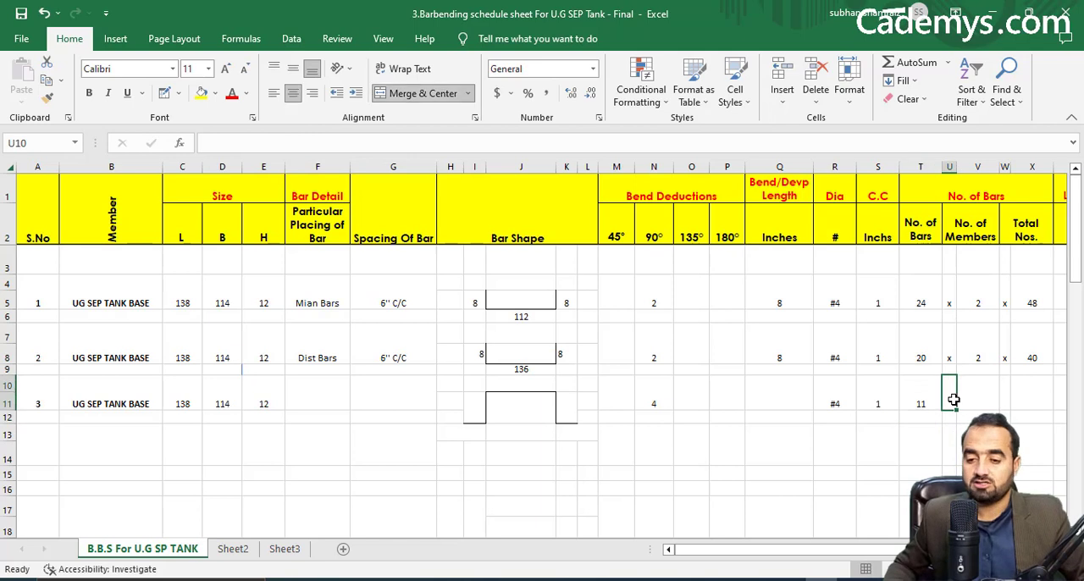
# Fill the serial number 3 row's multiplication signs with X in U10 and W10, and set No. of Members in V10 to 1.
pyautogui.write('x')
pyautogui.click(979, 391)
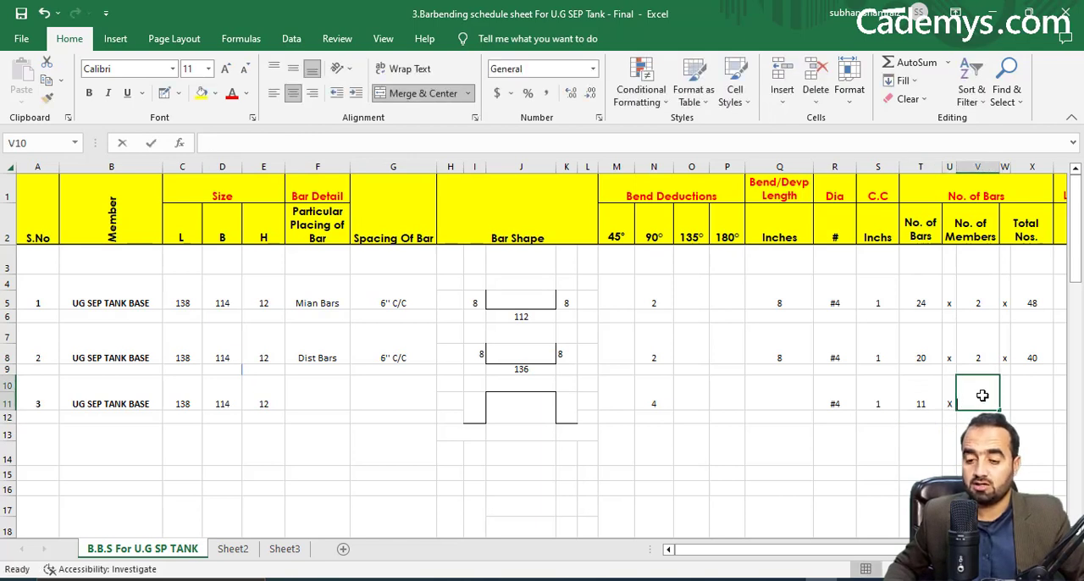
pyautogui.write('1')
pyautogui.press('Tab')
pyautogui.write('x')
pyautogui.press('Tab')
# Calculate the serial number 3 row's Total Nos. in X10 with the formula =T10*V10.
pyautogui.write('=')
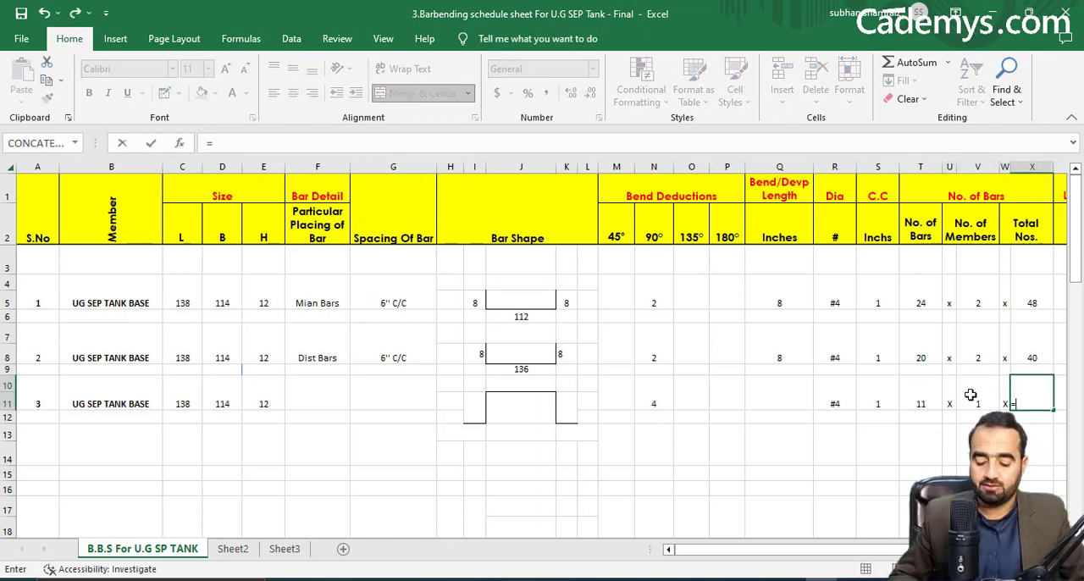
pyautogui.click(922, 397)
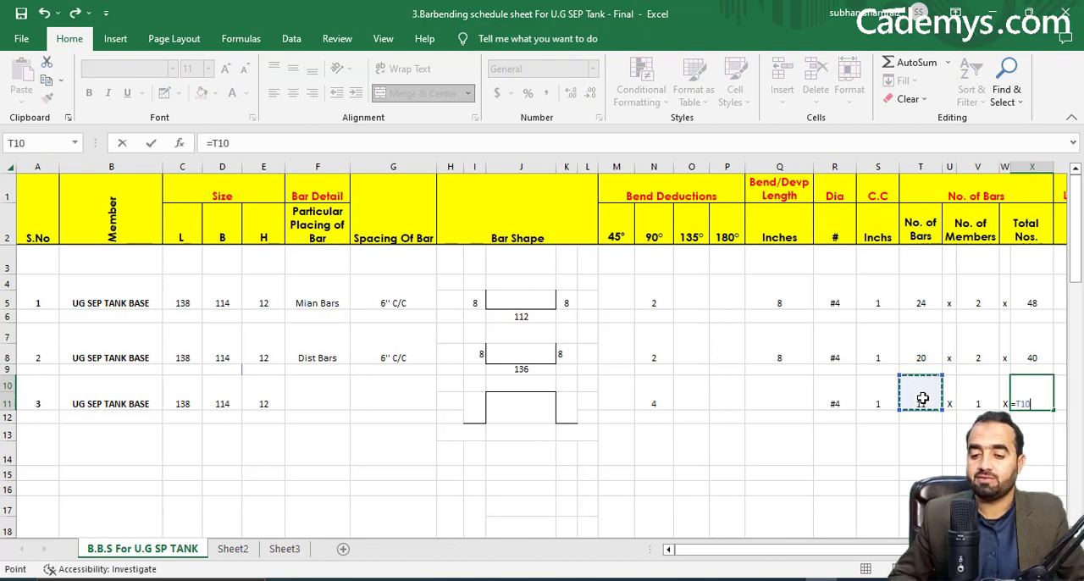
pyautogui.write('*')
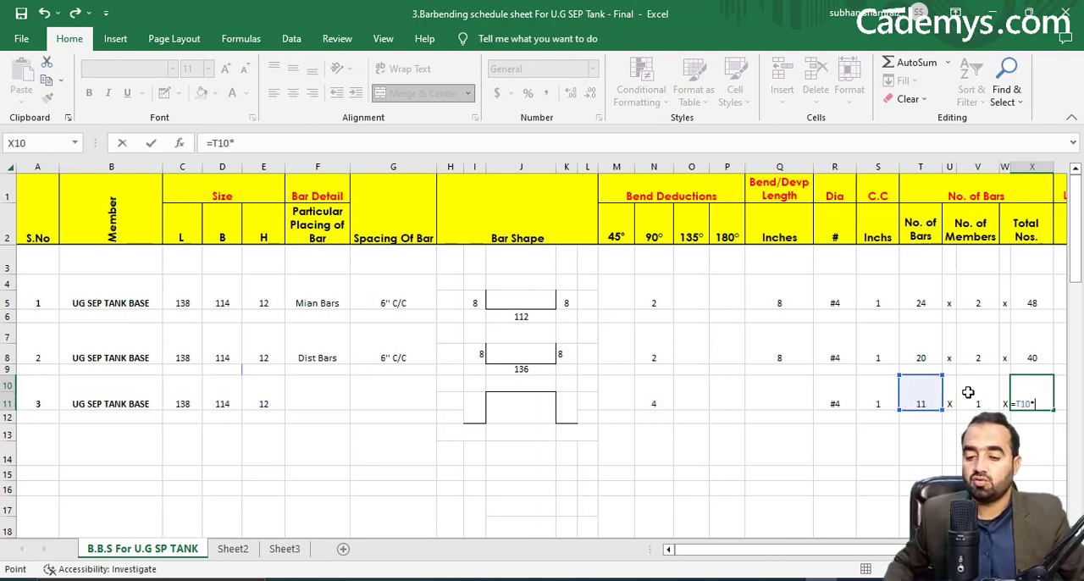
pyautogui.click(968, 392)
pyautogui.press('Return')
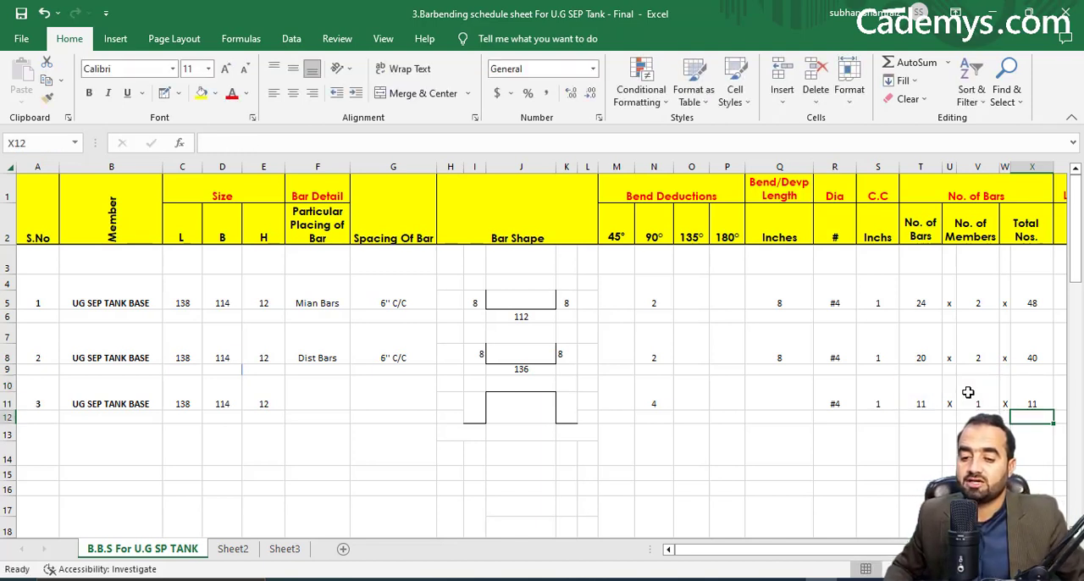
# Enter =(2*6)+3 in H13 as the length of the chair bar shape's first foot.
pyautogui.hscroll(3, 542, 356)
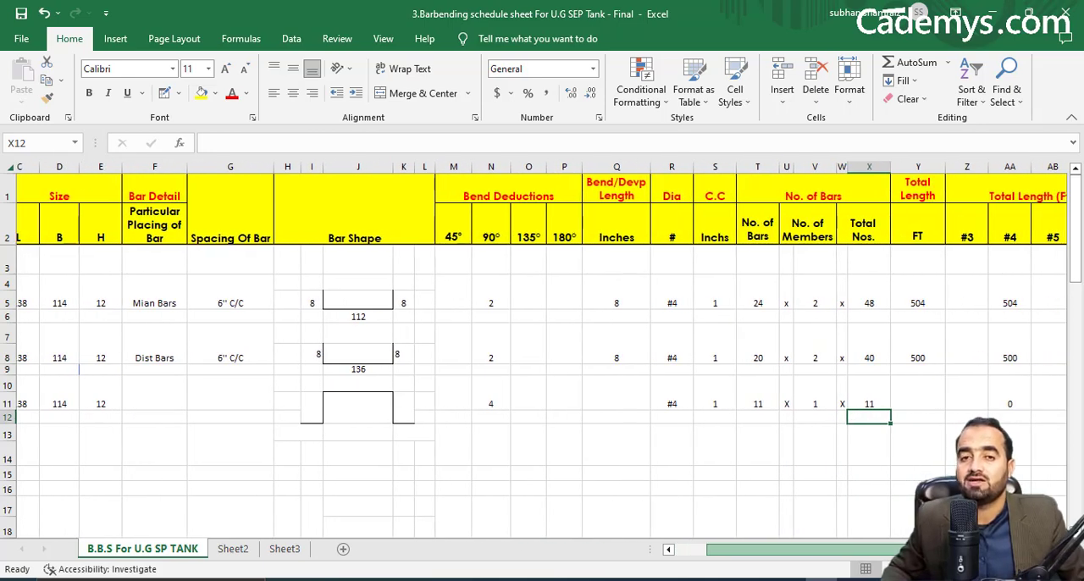
pyautogui.hscroll(-3, 542, 356)
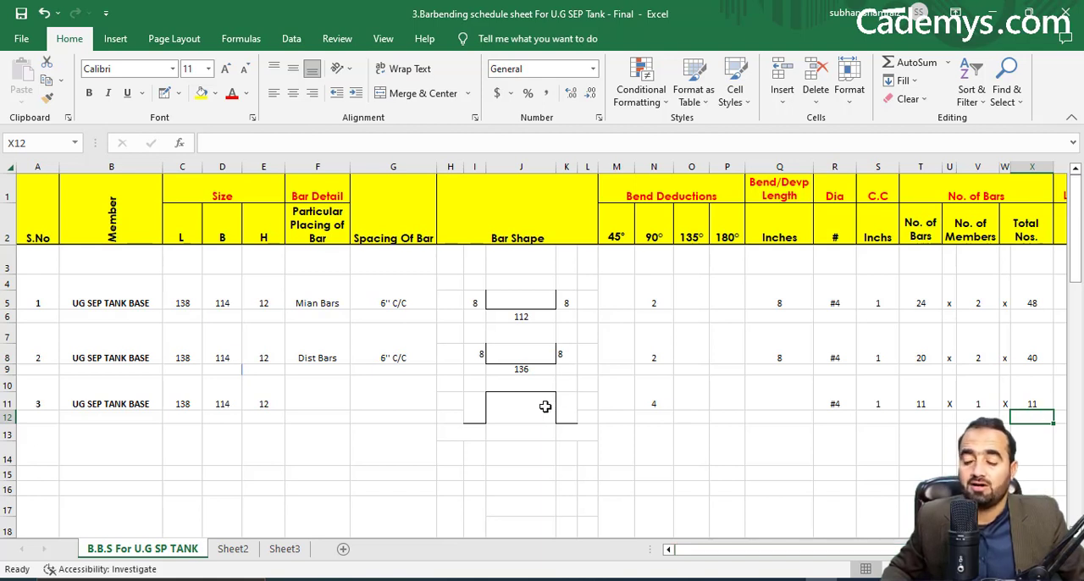
pyautogui.click(464, 430)
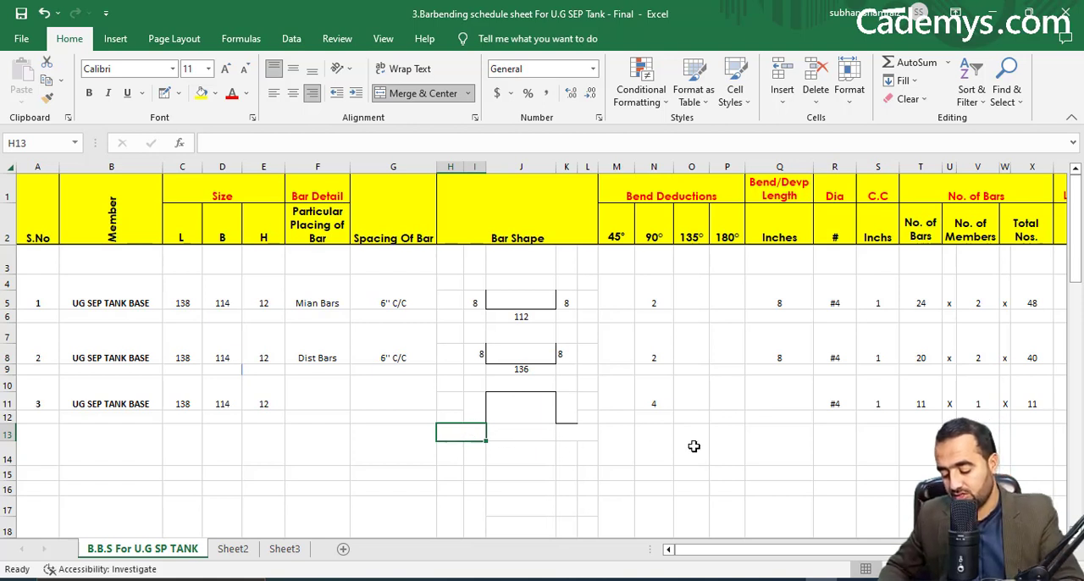
pyautogui.write('=')
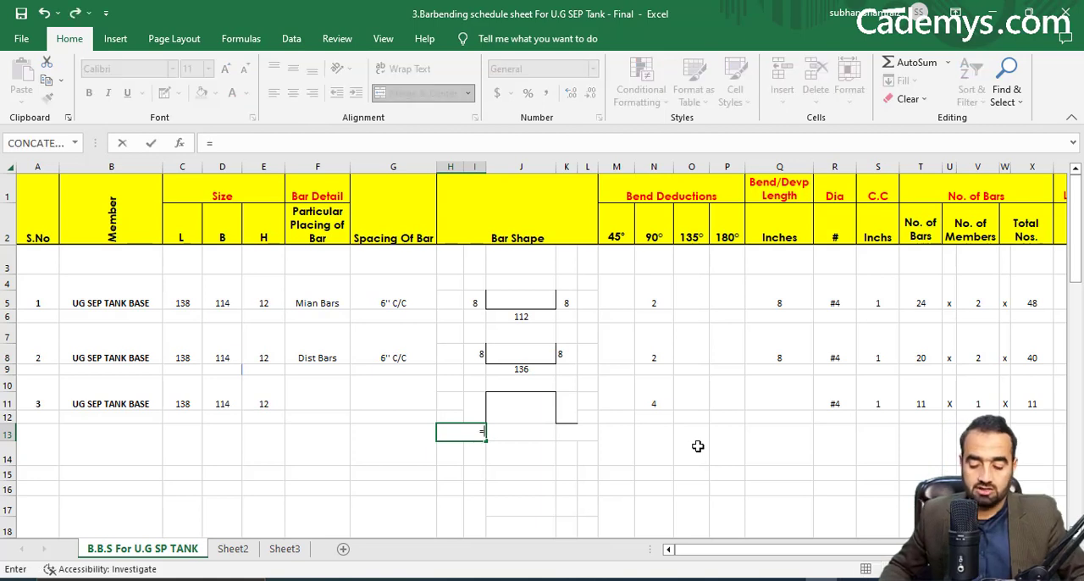
pyautogui.write('(2*')
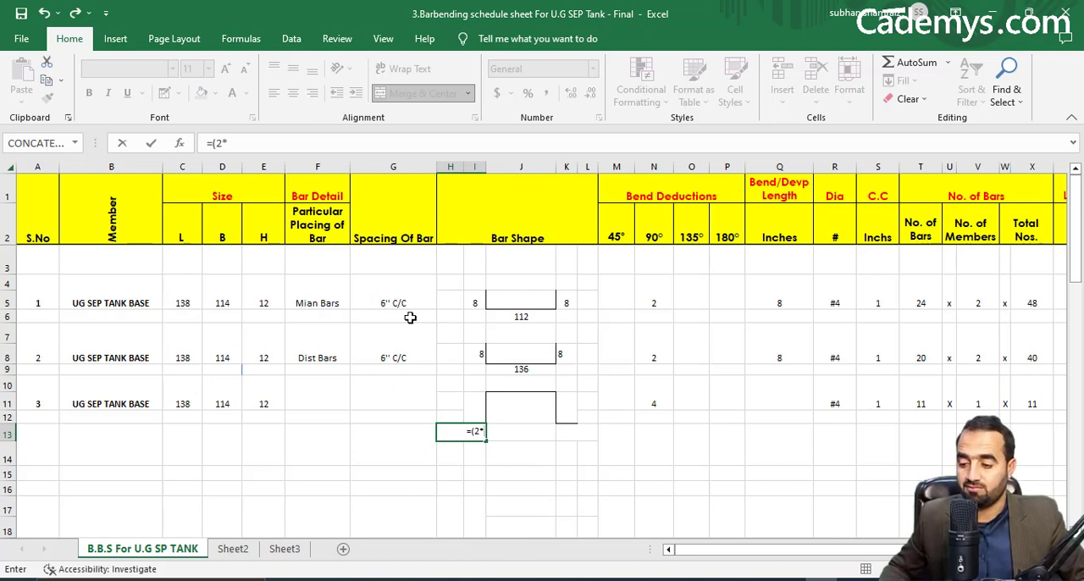
pyautogui.write('6')
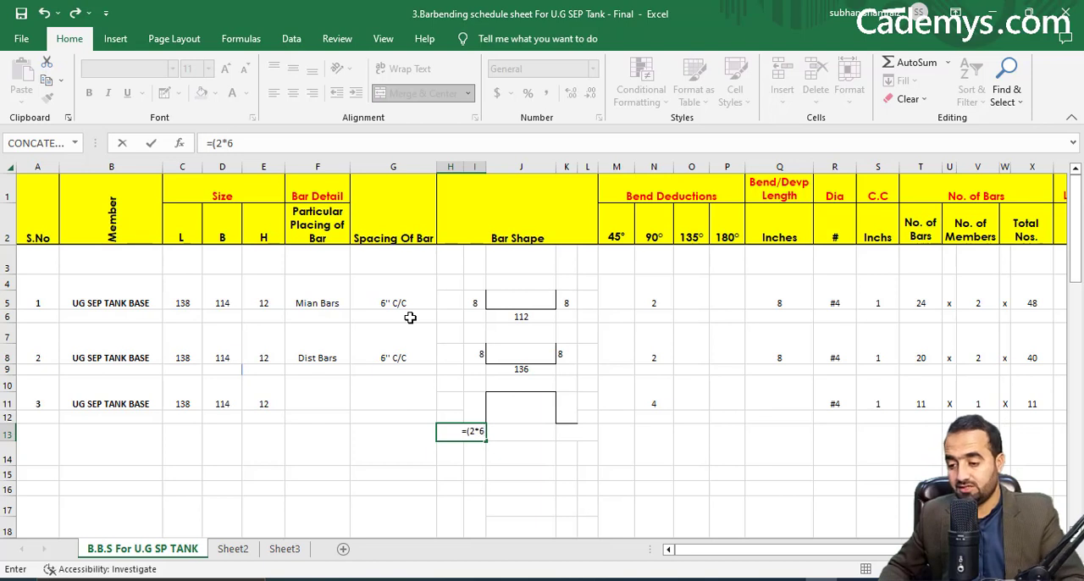
pyautogui.write(')')
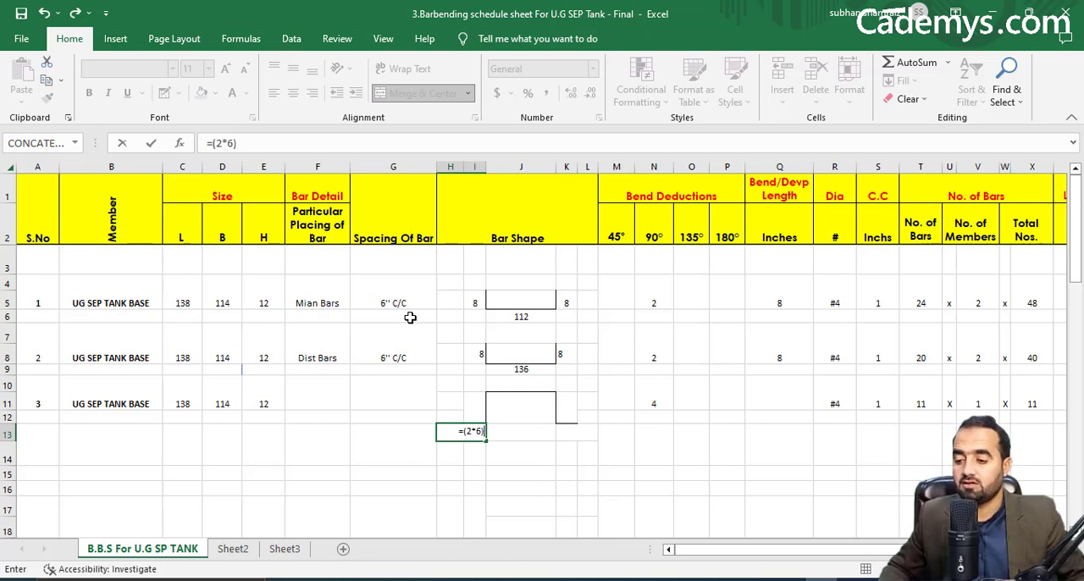
pyautogui.write('+3')
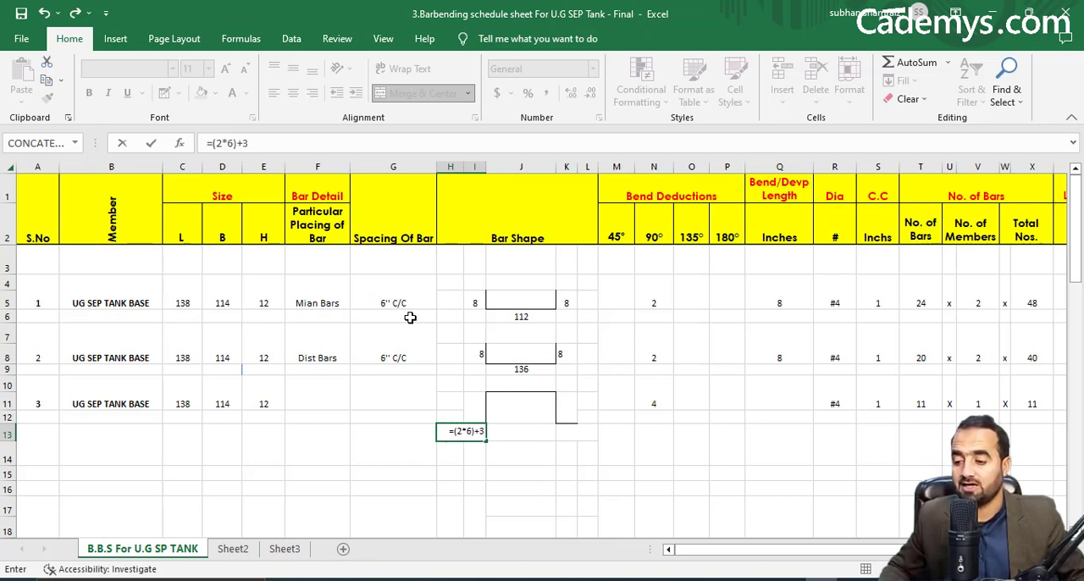
pyautogui.press('Return')
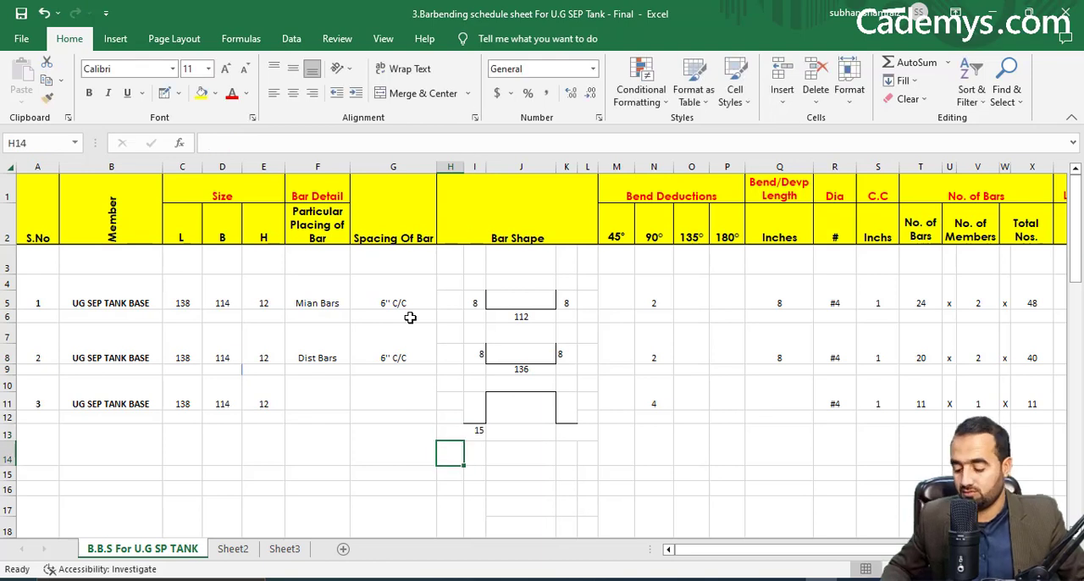
# Link the chair bar's opposite foot length in K13 to the first one with =H13.
pyautogui.click(569, 434)
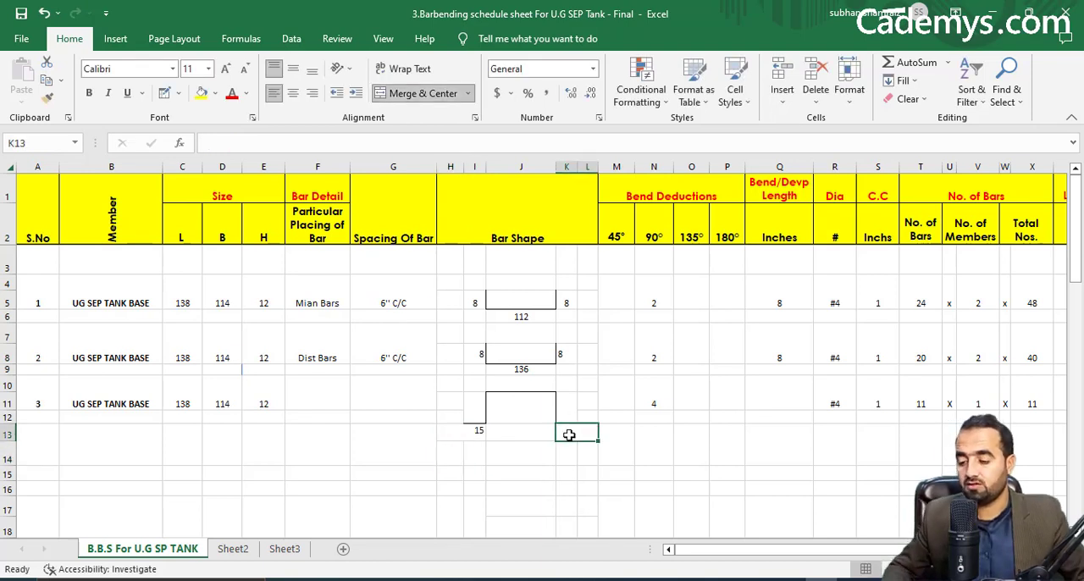
pyautogui.write('=')
pyautogui.click(469, 425)
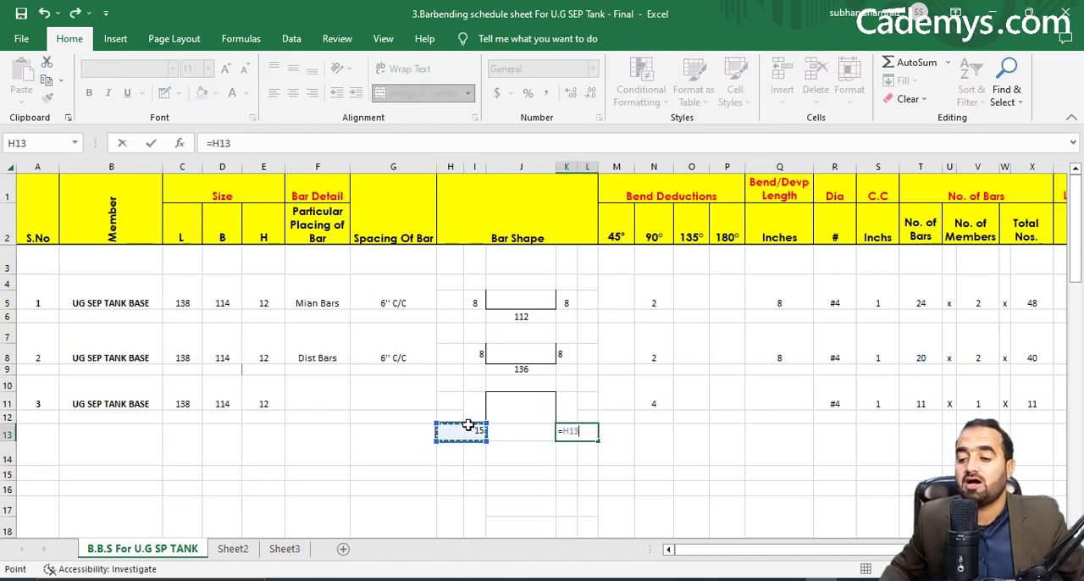
pyautogui.press('Return')
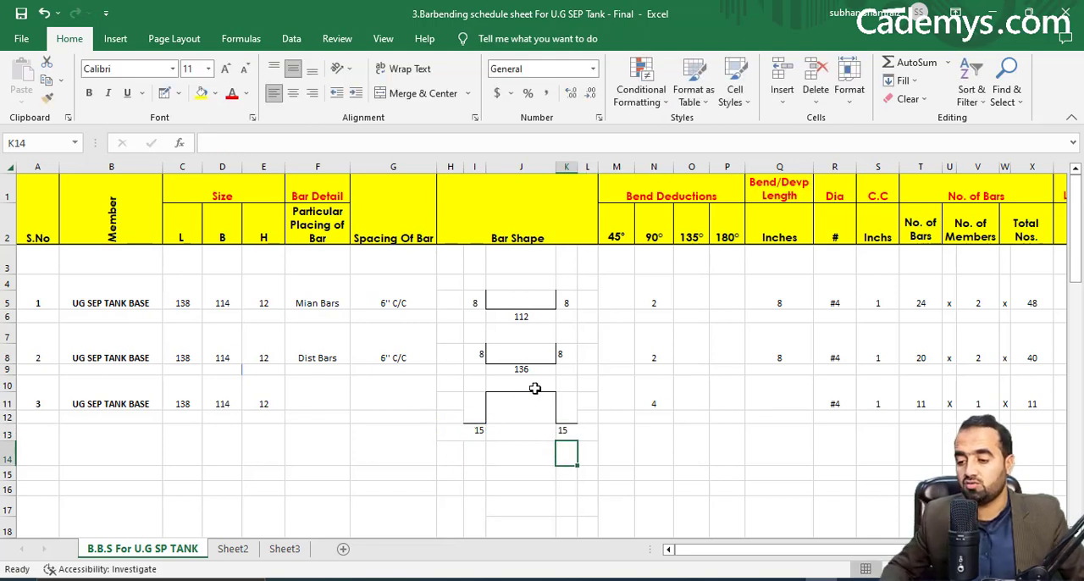
# Calculate the chair bar's top length in J10 with the formula =50*(R10/8).
pyautogui.click(535, 386)
pyautogui.write('=')
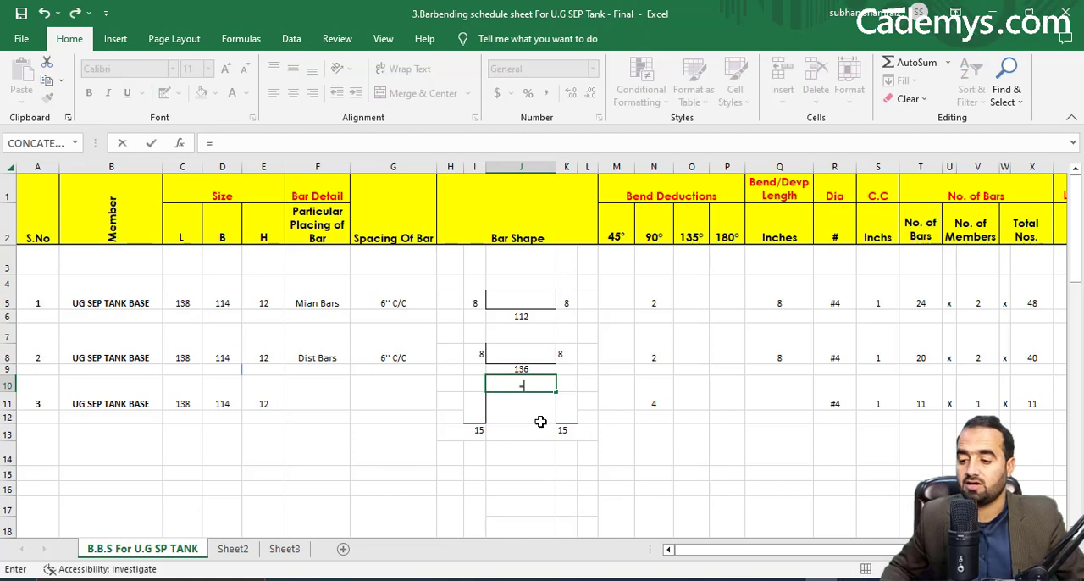
pyautogui.write('50*')
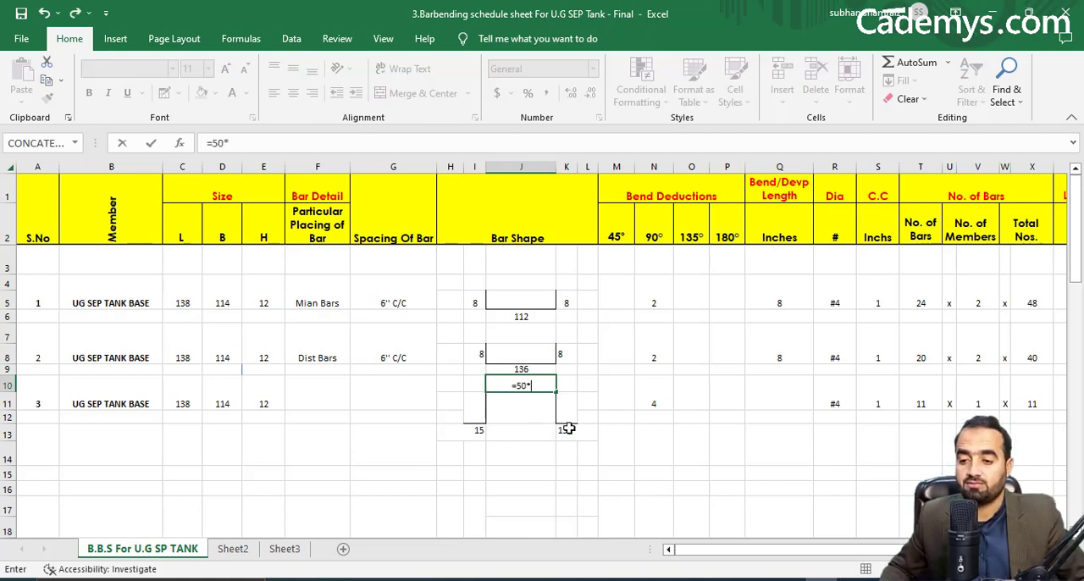
pyautogui.write('(')
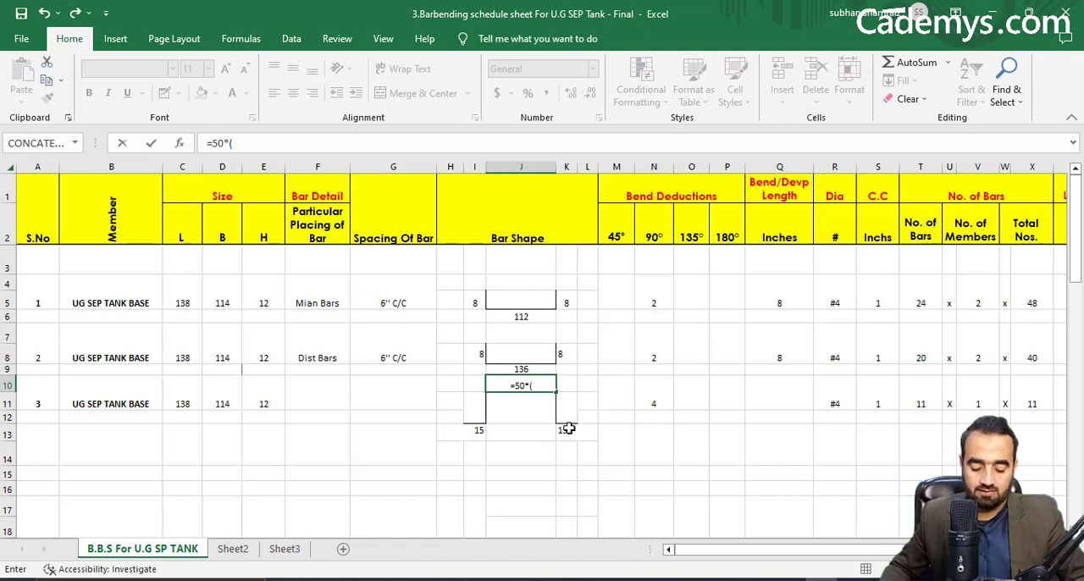
pyautogui.click(847, 392)
pyautogui.write('/8')
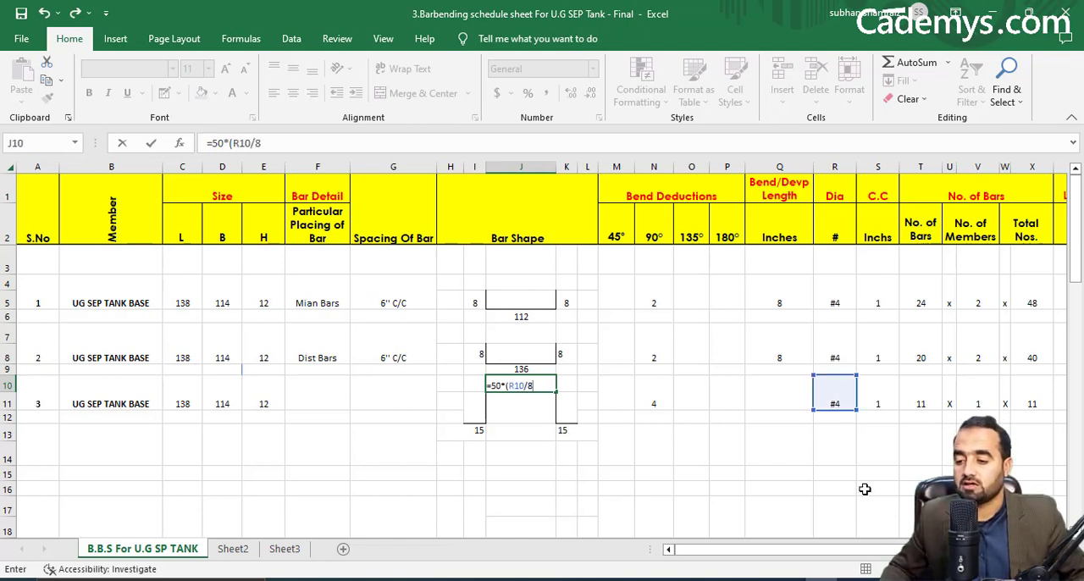
pyautogui.write(')')
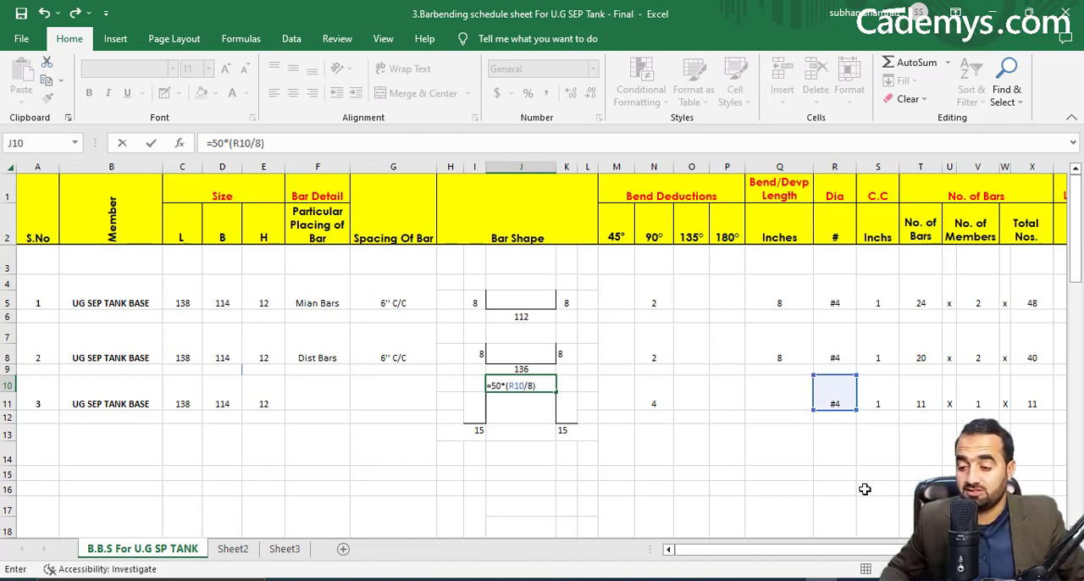
pyautogui.press('Return')
pyautogui.click(537, 389)
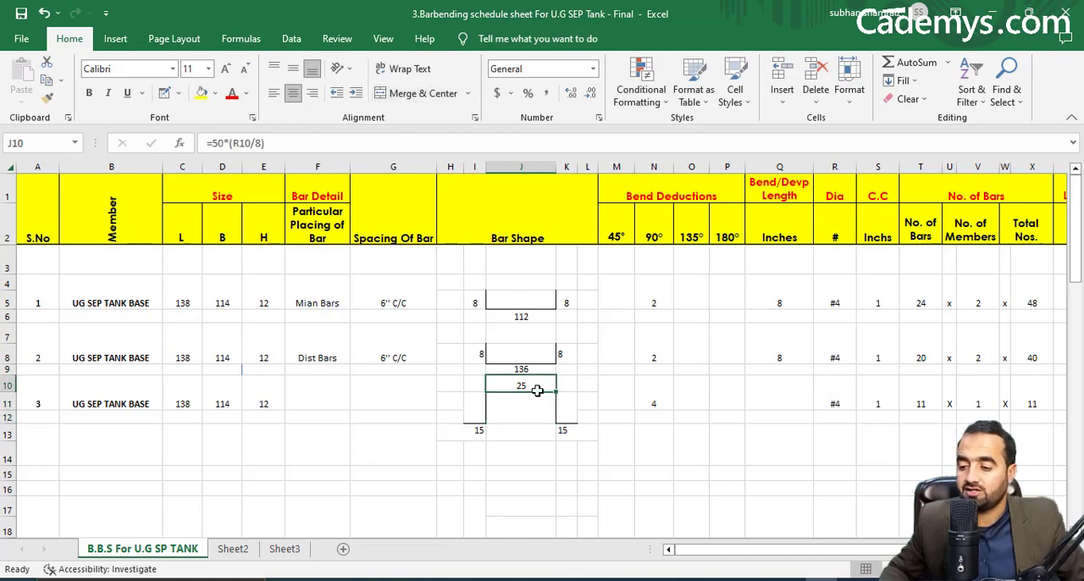
# Begin the chair bar's vertical leg formula in I11 with =(E10-S10-S10-, deducting the cover twice from the height.
pyautogui.click(477, 400)
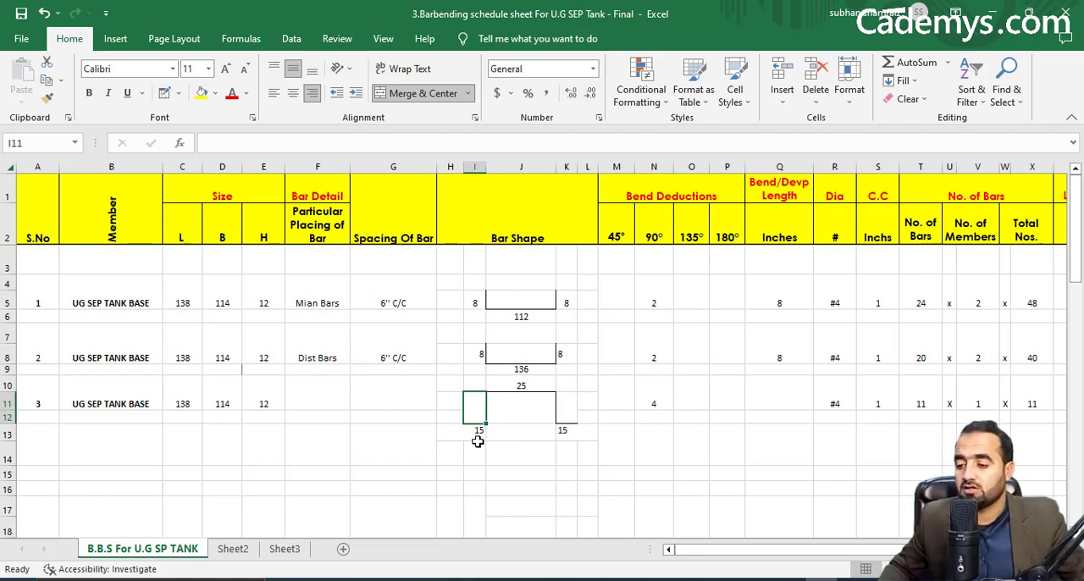
pyautogui.write('=(')
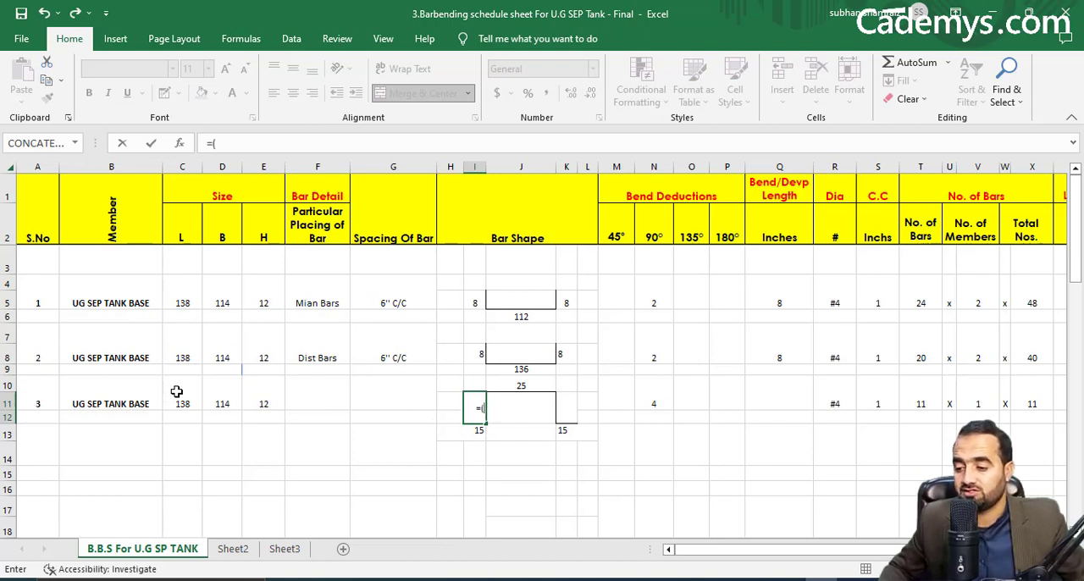
pyautogui.click(266, 396)
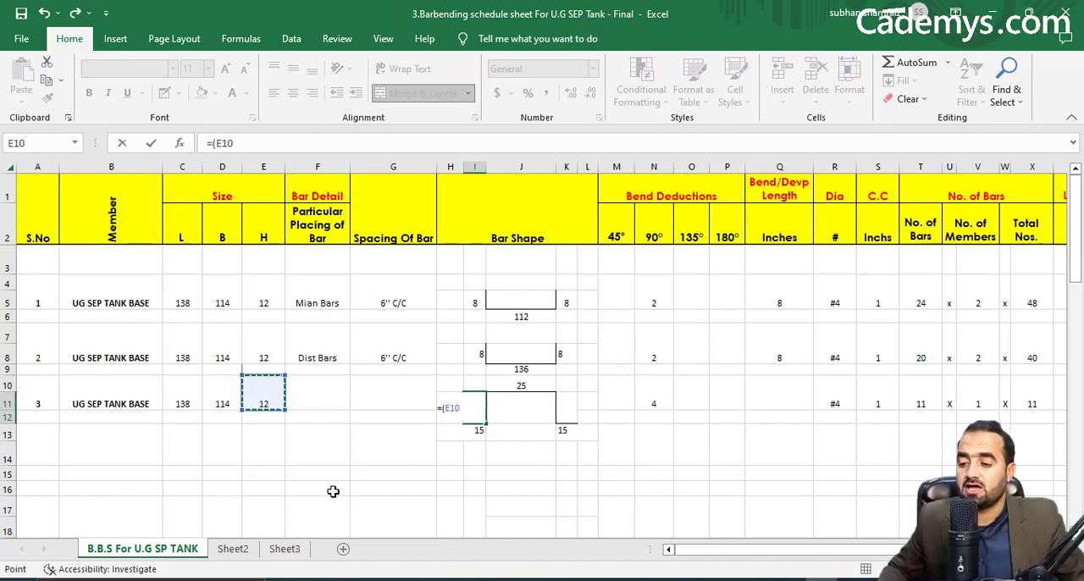
pyautogui.write('-')
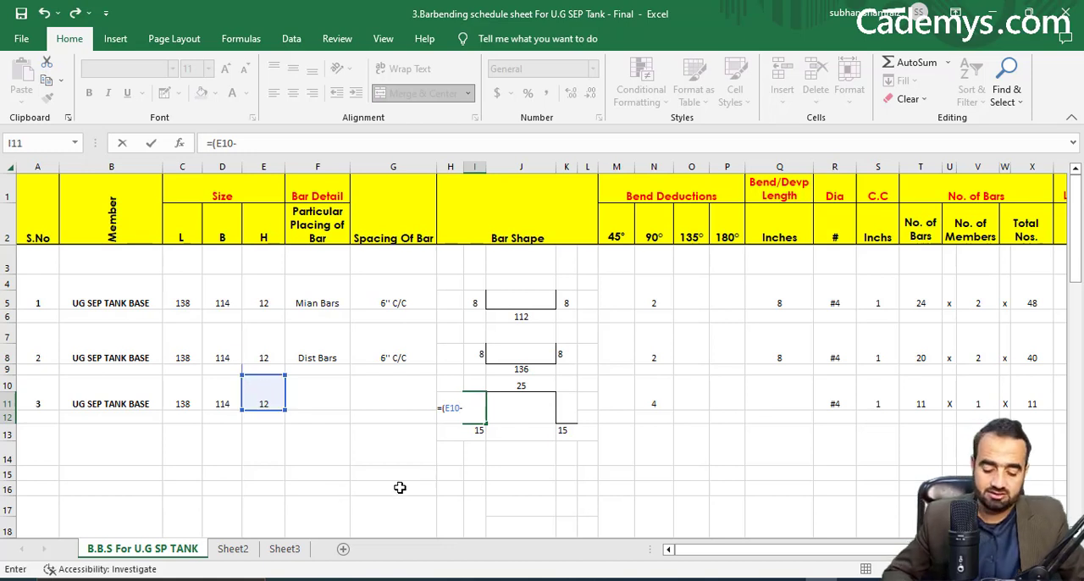
pyautogui.click(877, 400)
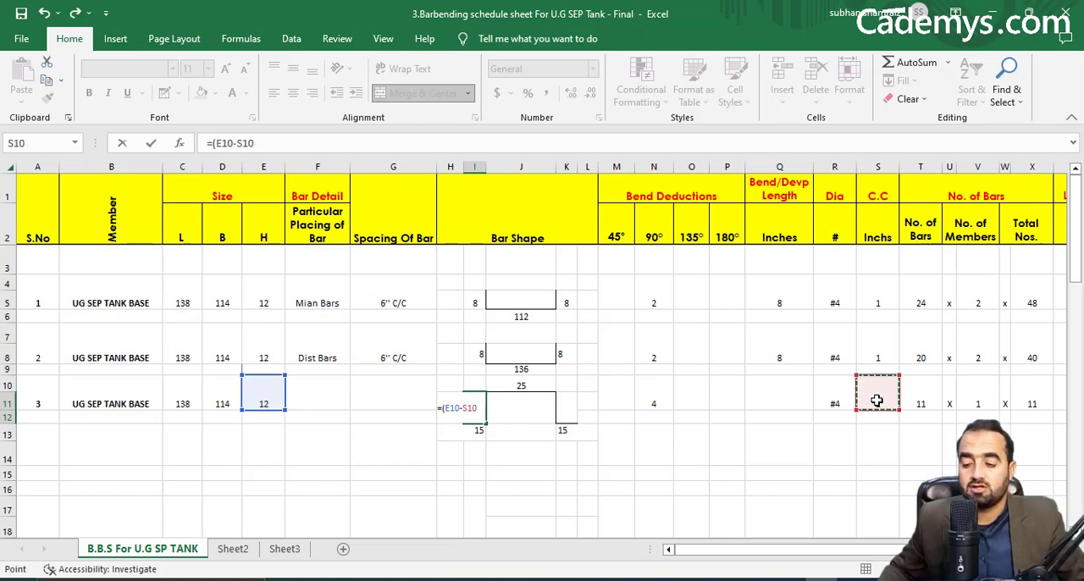
pyautogui.write('-')
pyautogui.click(877, 401)
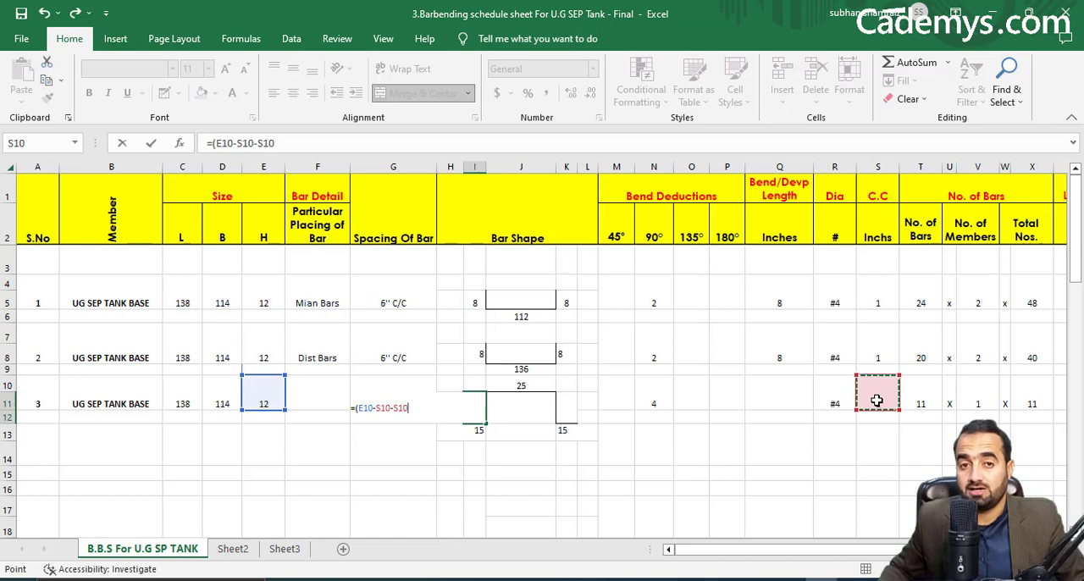
pyautogui.write('-')
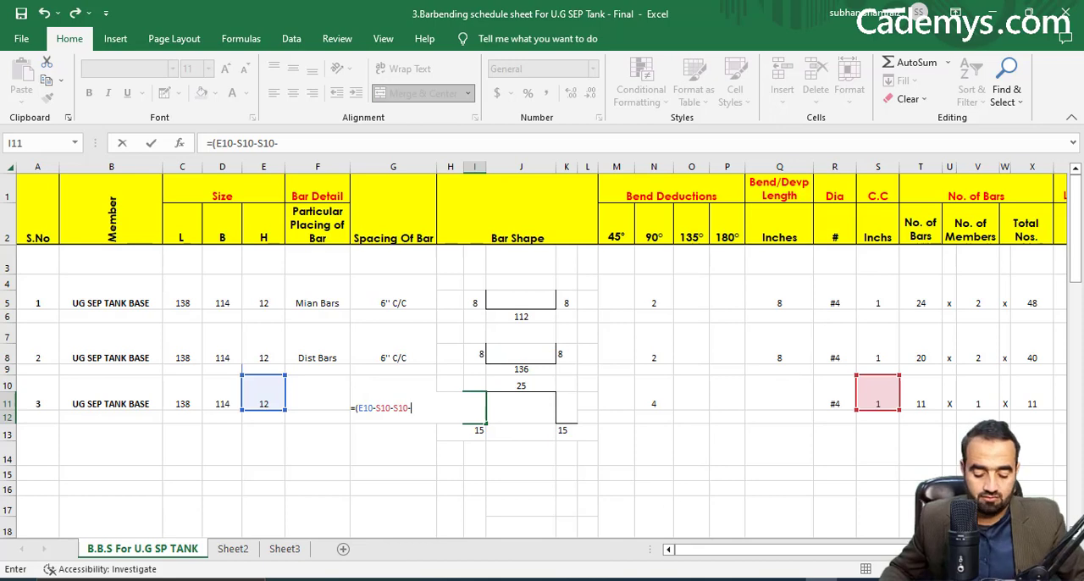
# Compute 4 ÷ 8 in Calculator to convert the #4 bar's diameter to inches, and return to the schedule.
pyautogui.click(469, 580)
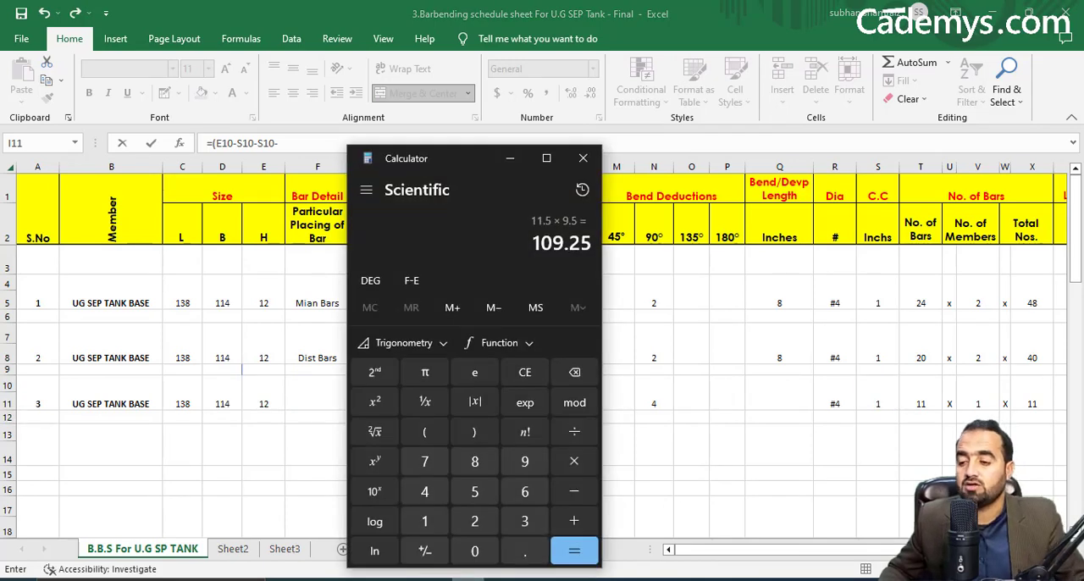
pyautogui.write('4+8')
pyautogui.press('Return')
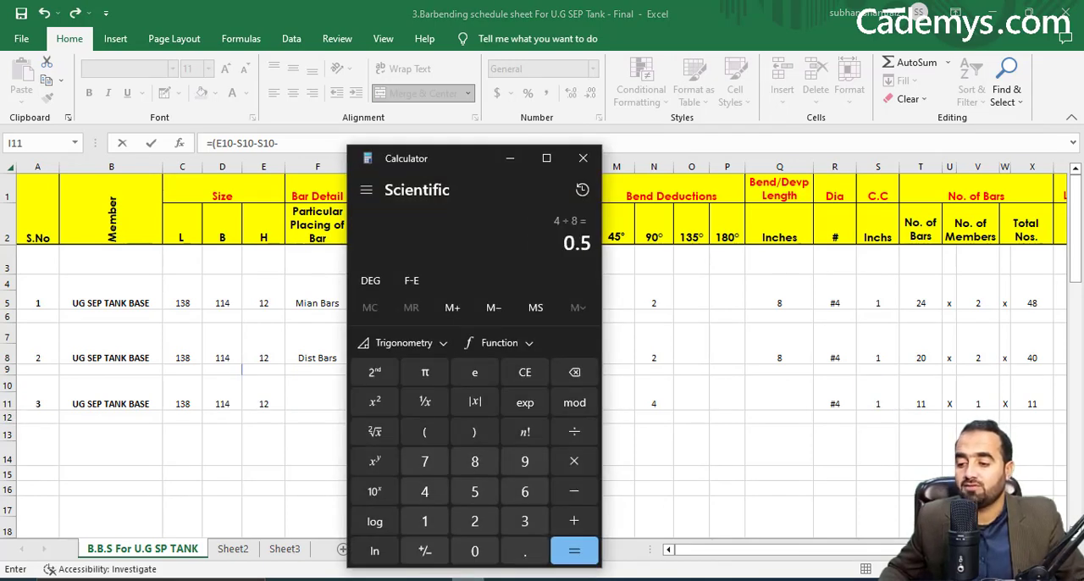
pyautogui.click(510, 159)
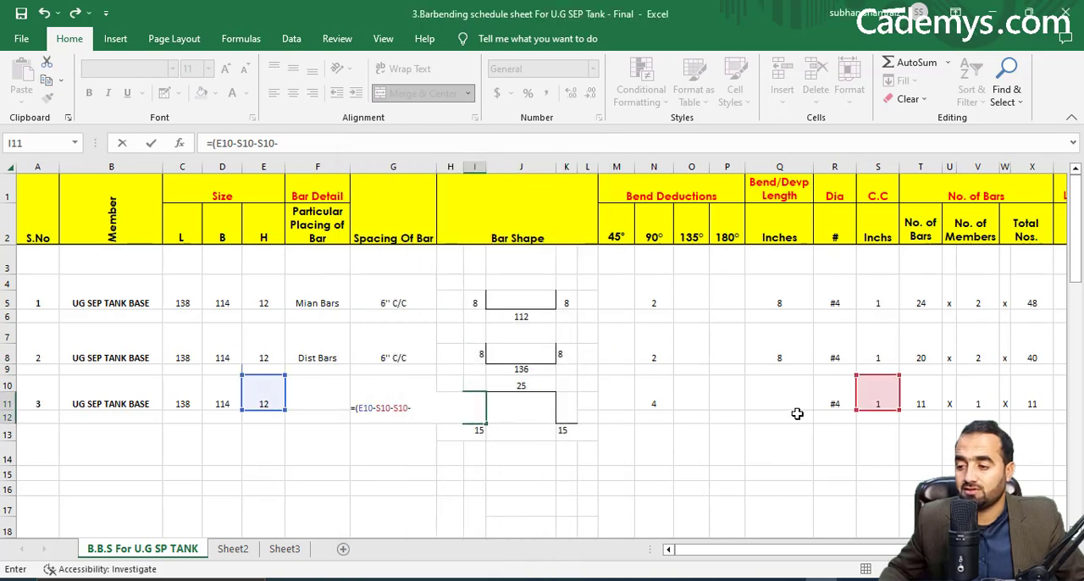
# Complete the chair bar's vertical leg formula in I11 as =(E10-S10-S10-.5-.5-.5), deducting three bar diameters.
pyautogui.click(317, 151)
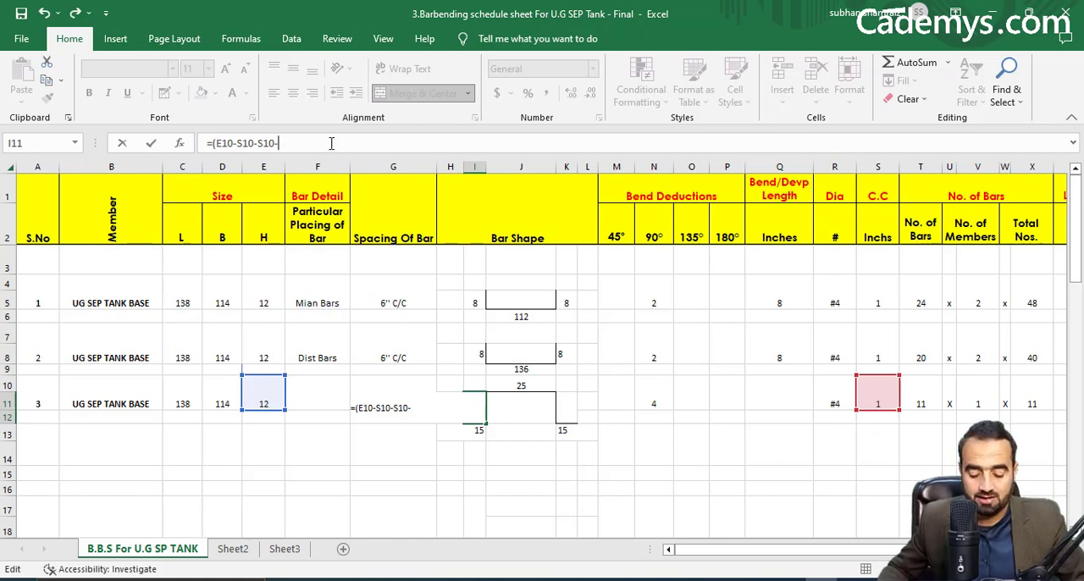
pyautogui.write('.5')
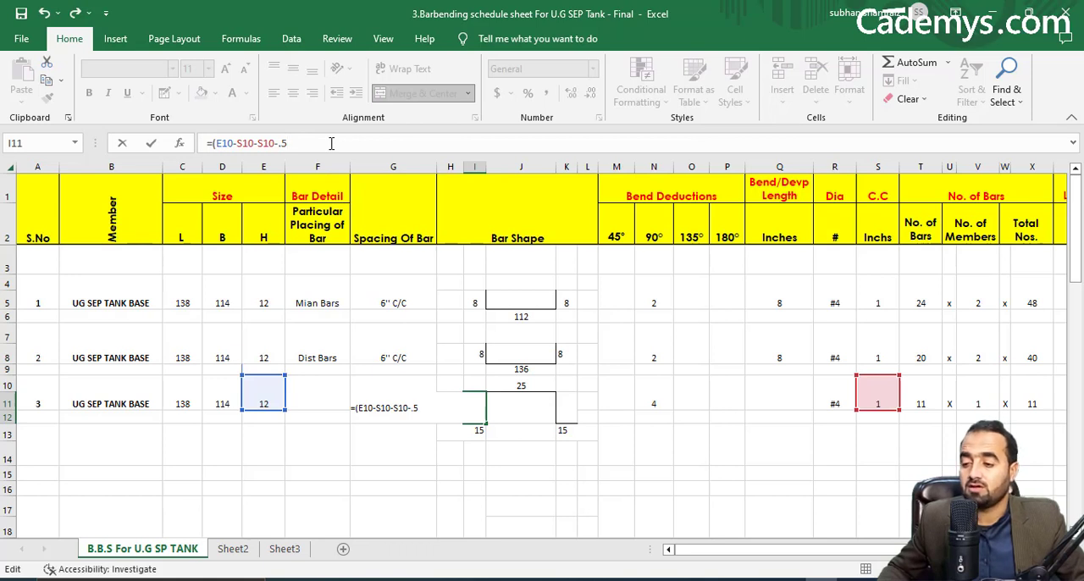
pyautogui.write('-.5')
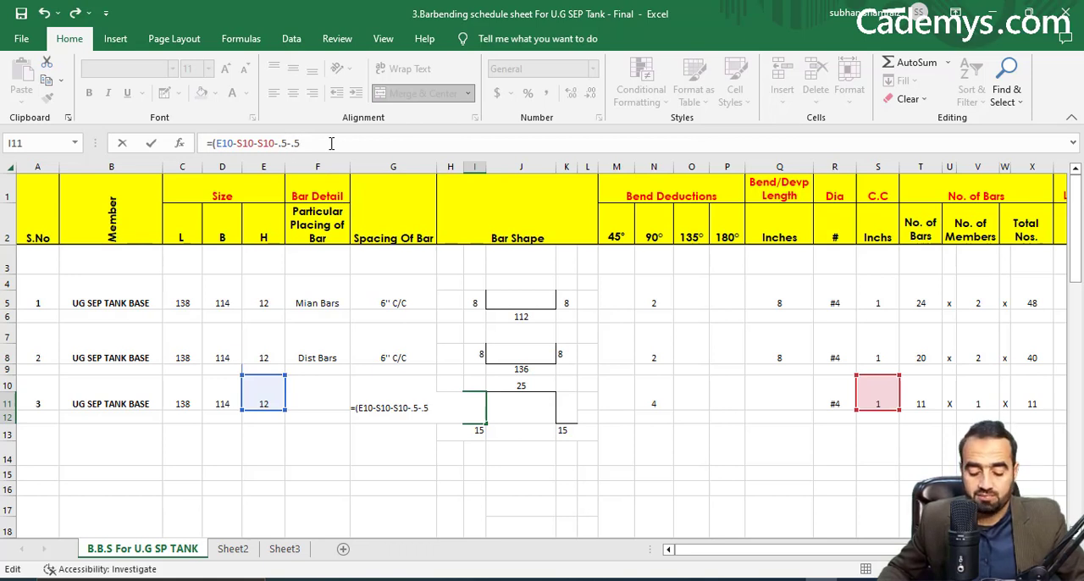
pyautogui.write('-')
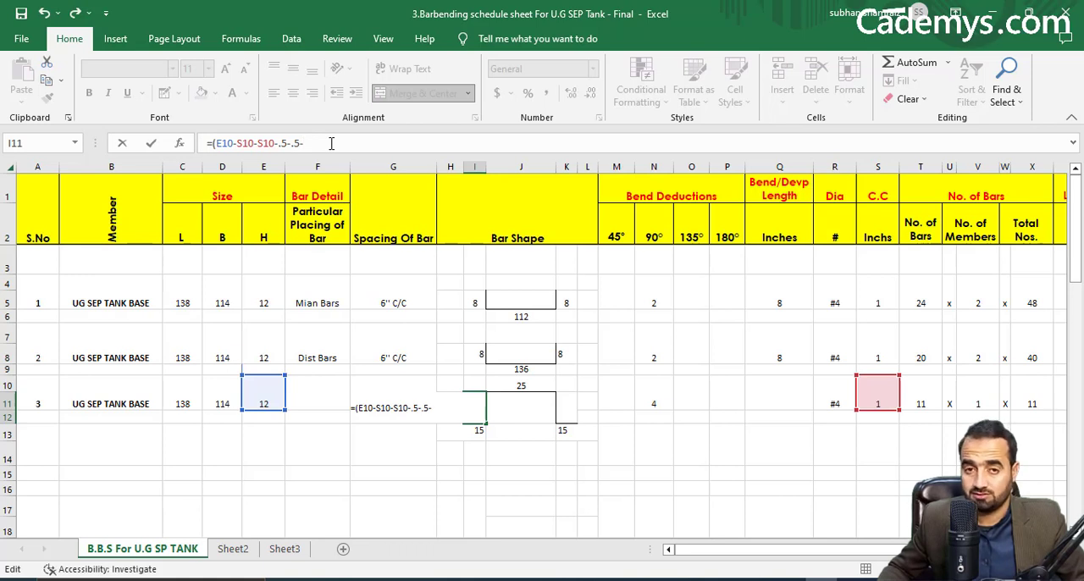
pyautogui.write('.5')
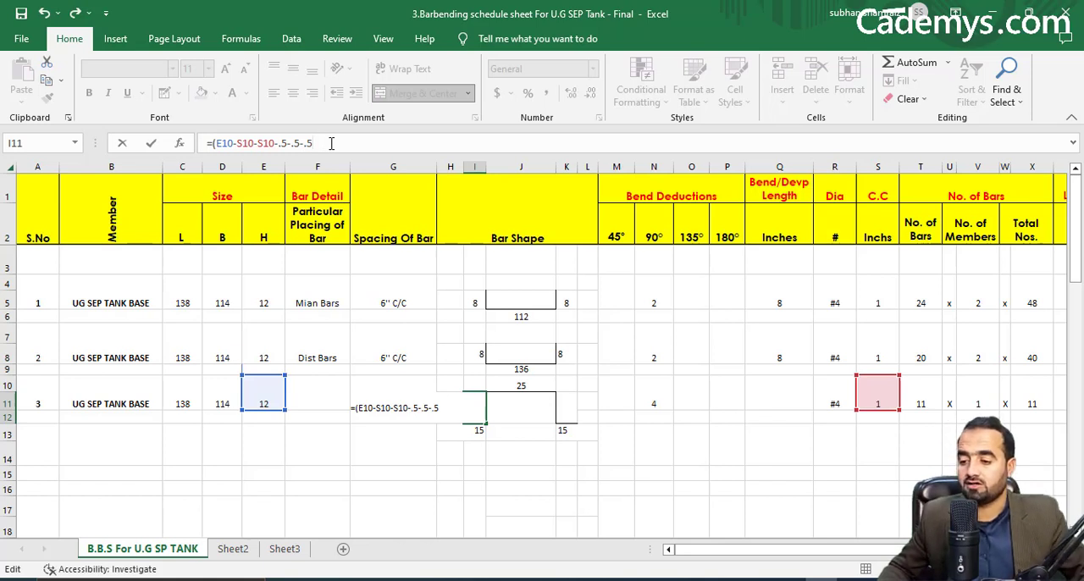
pyautogui.write(')')
pyautogui.press('Return')
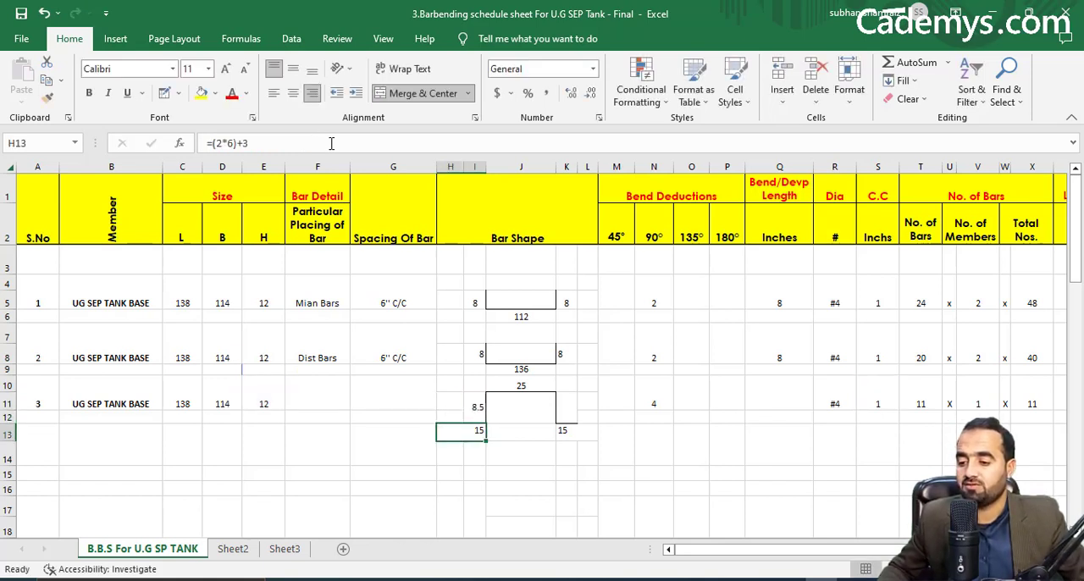
# Link the chair bar's opposite vertical leg in K11 to the first one with =I11.
pyautogui.click(477, 409)
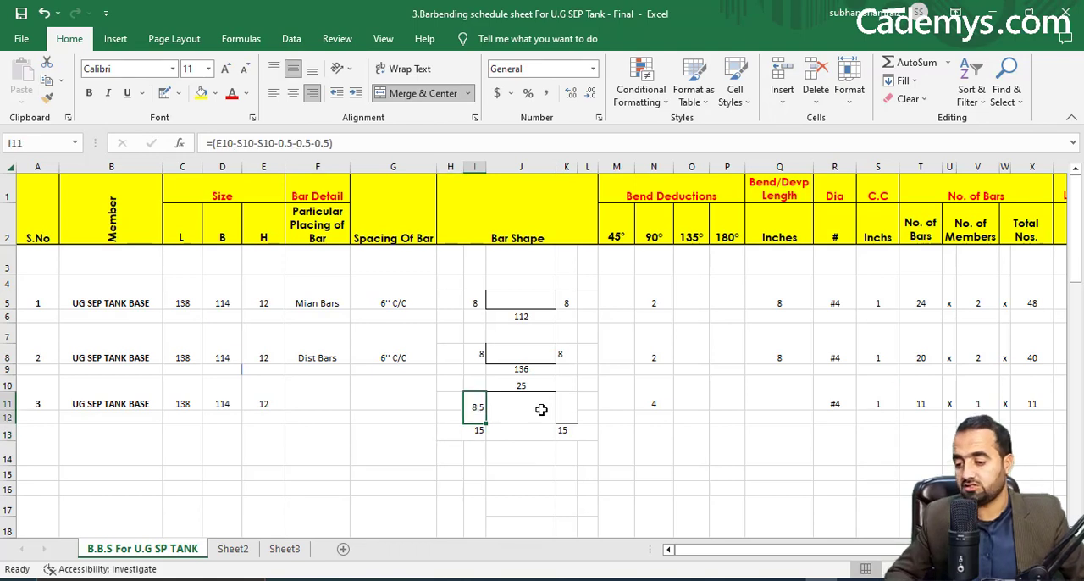
pyautogui.click(545, 408)
pyautogui.click(566, 409)
pyautogui.write('=')
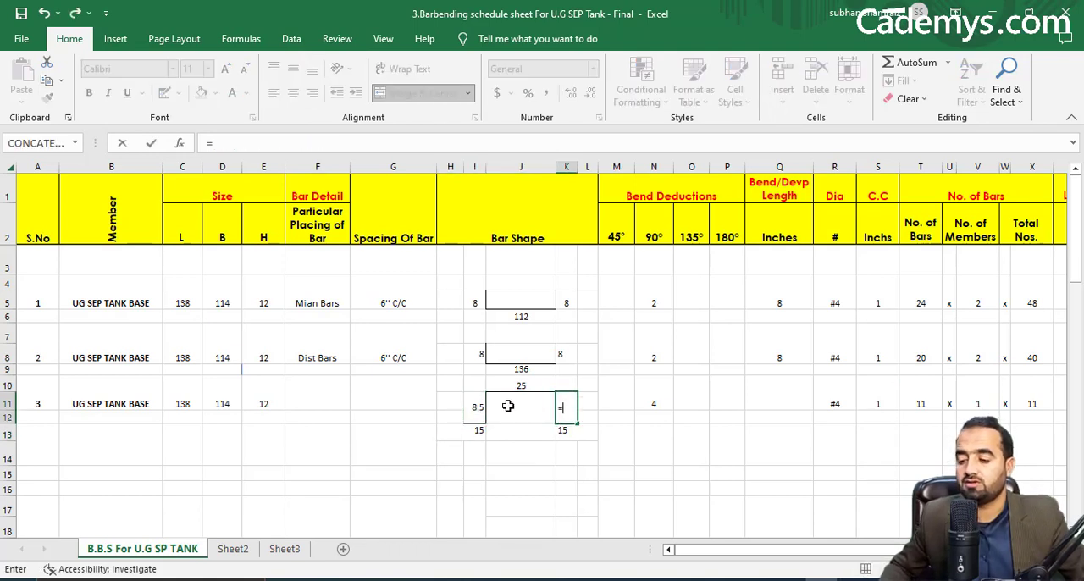
pyautogui.click(466, 408)
pyautogui.press('Return')
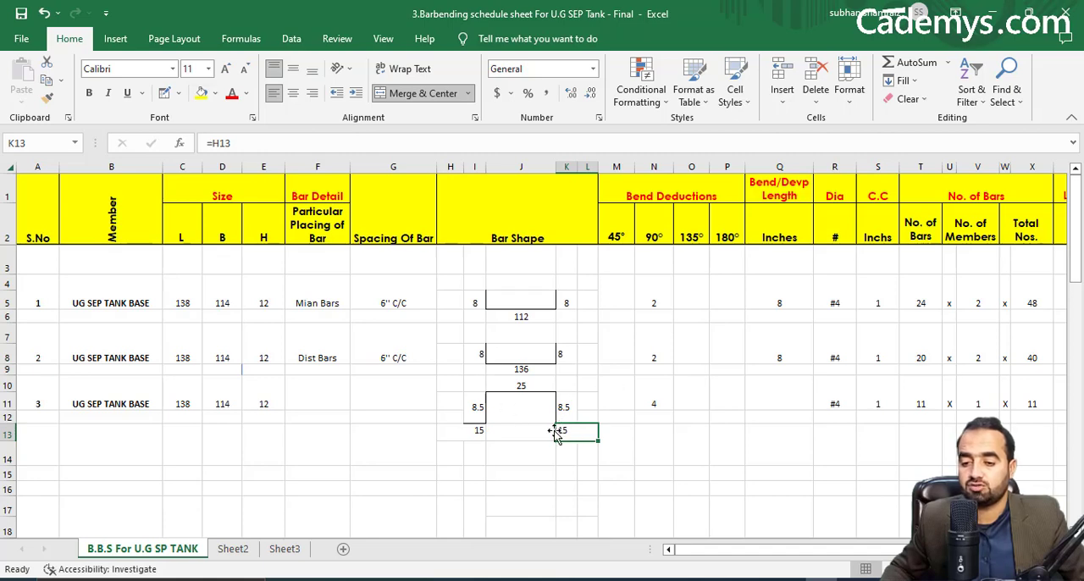
# Begin the chair bar's total length formula in Y10 by summing all five shape dimensions: =(H13+I11+J10+K11+K13.
pyautogui.hscroll(3, 864, 407)
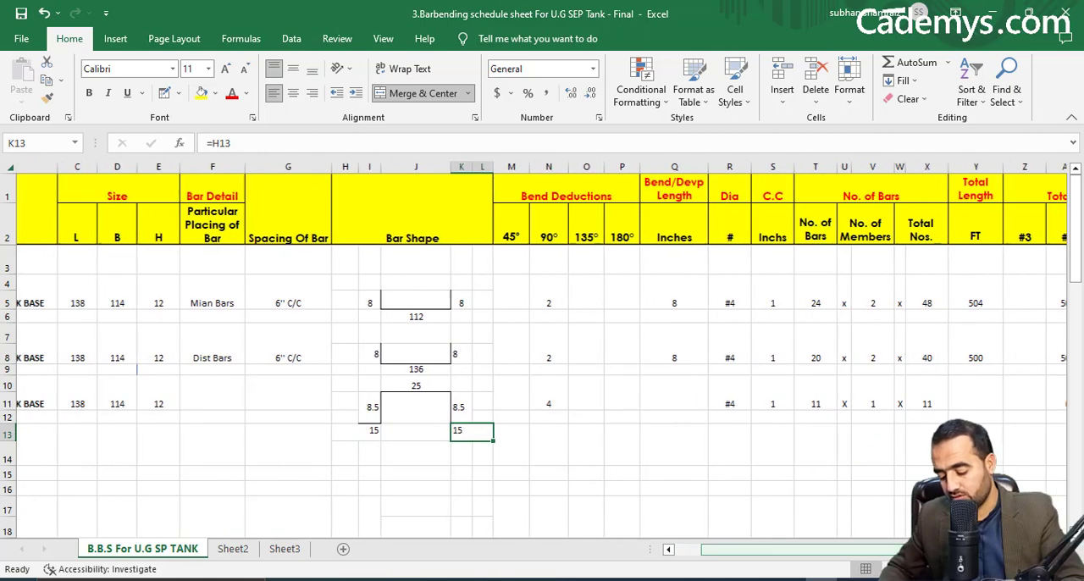
pyautogui.click(920, 404)
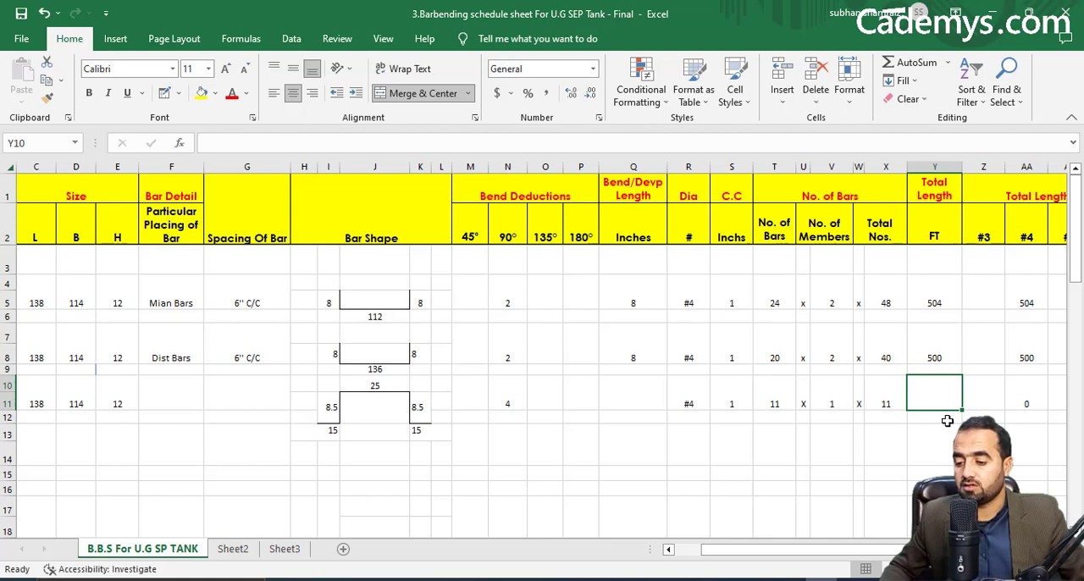
pyautogui.write('=(')
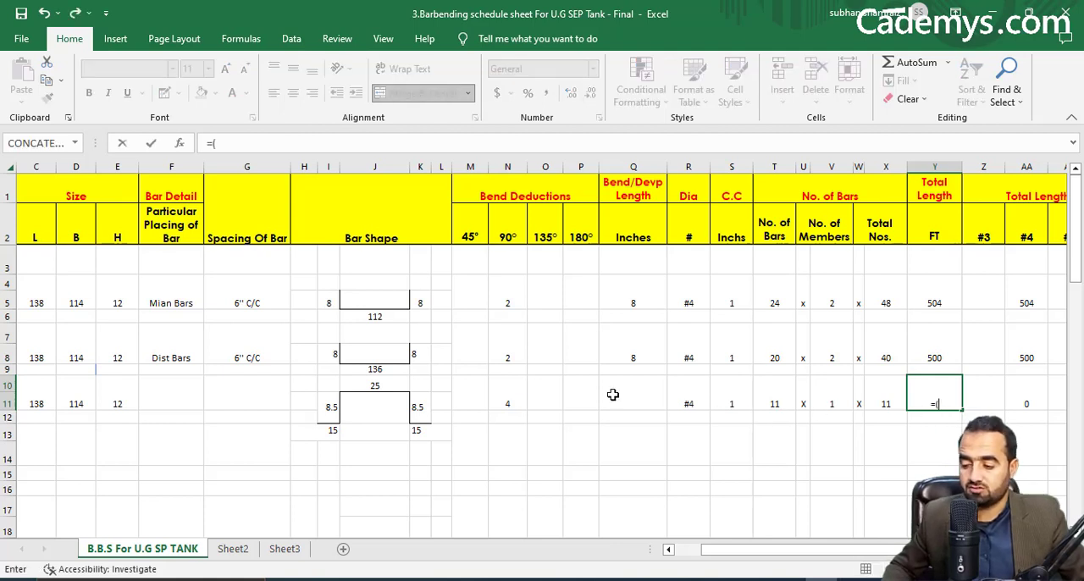
pyautogui.click(333, 427)
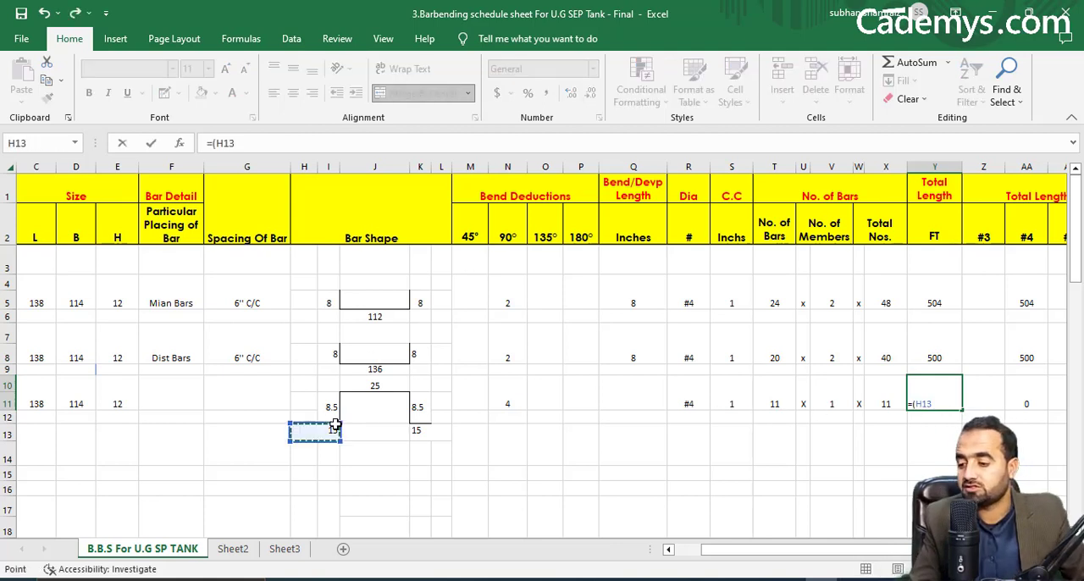
pyautogui.write('+')
pyautogui.click(335, 409)
pyautogui.write('+')
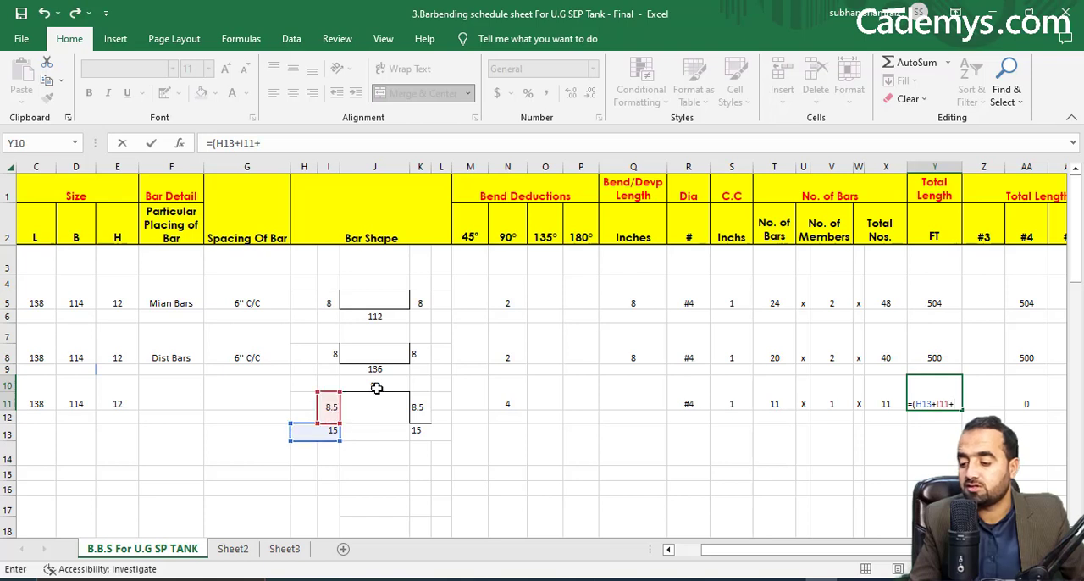
pyautogui.click(375, 386)
pyautogui.write('+')
pyautogui.click(418, 408)
pyautogui.write('+')
pyautogui.click(419, 433)
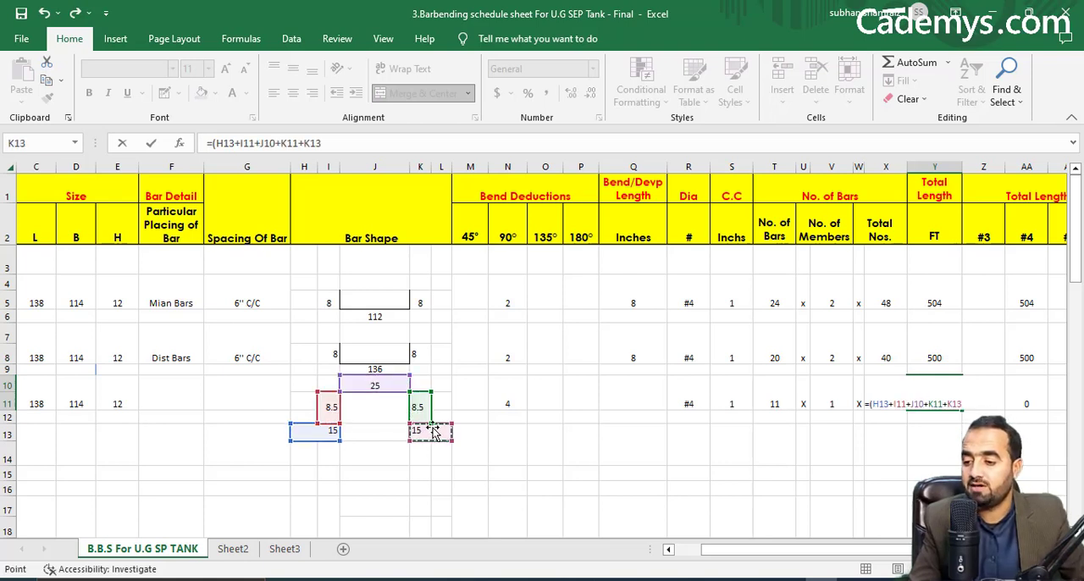
# Complete the Y10 formula by subtracting the 90° bend deduction N10, multiplying by (X10) and dividing by 12.
pyautogui.write('-')
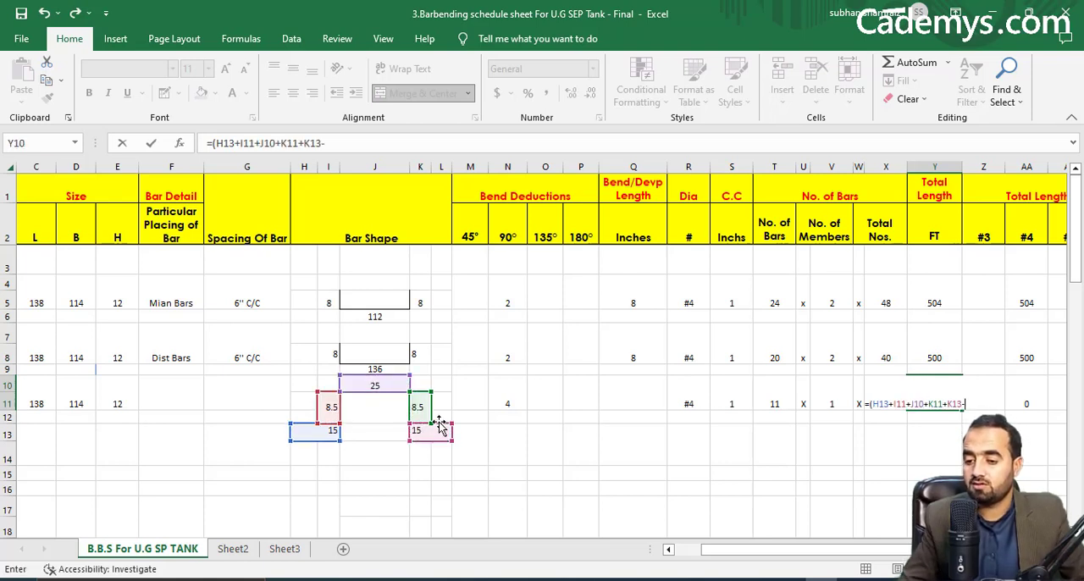
pyautogui.click(521, 387)
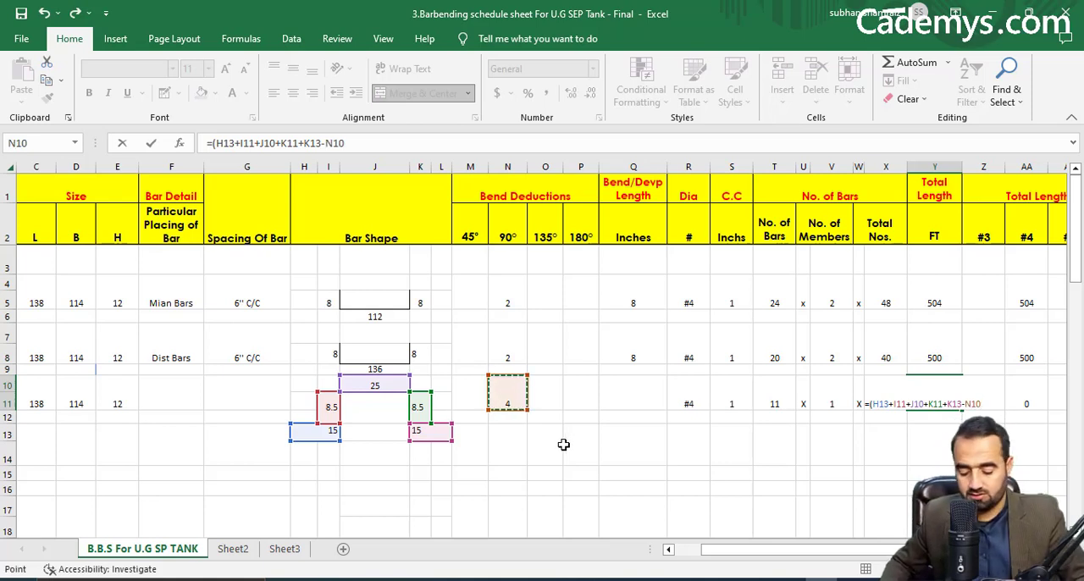
pyautogui.write(')*(')
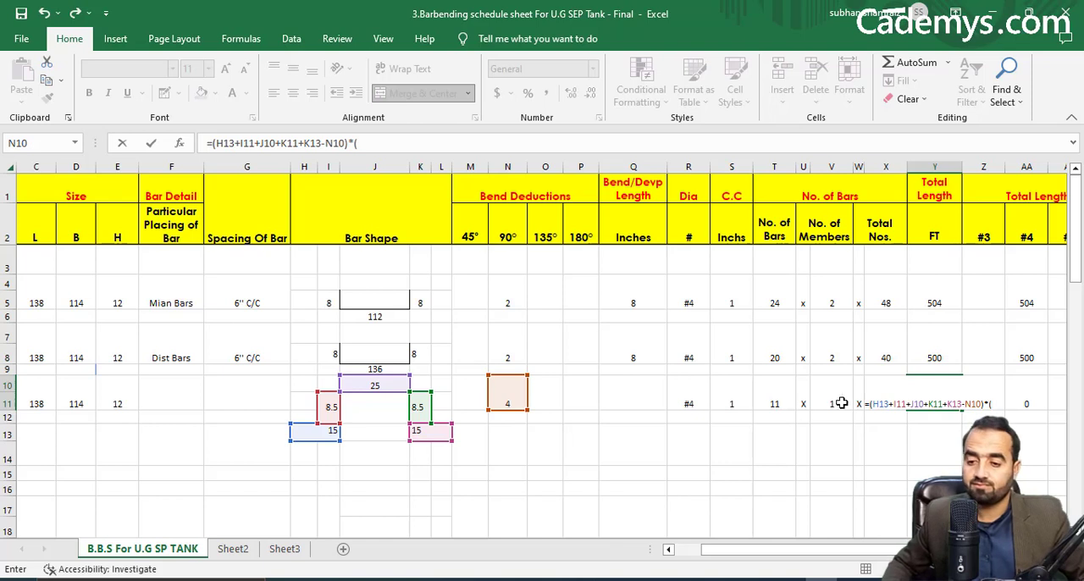
pyautogui.click(837, 396)
pyautogui.press('Right')
pyautogui.press('Right')
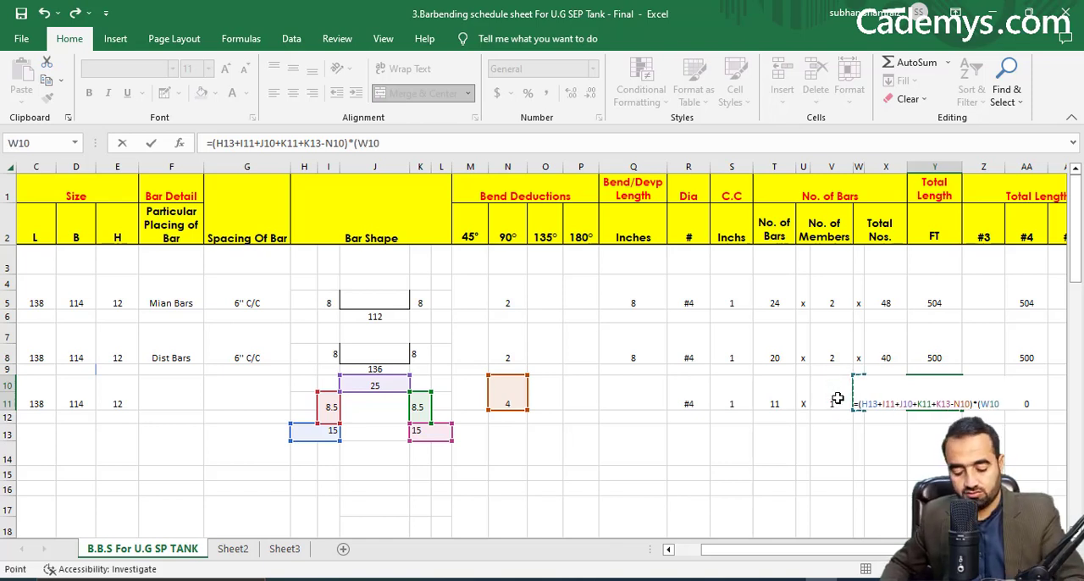
pyautogui.write(')/1000')
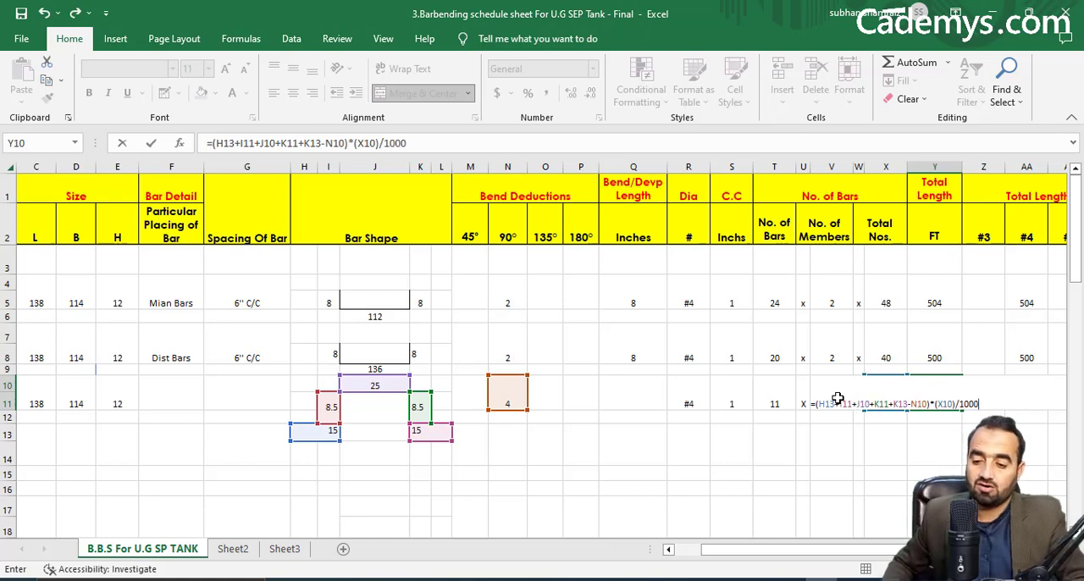
pyautogui.press('BackSpace')
pyautogui.press('BackSpace')
pyautogui.press('BackSpace')
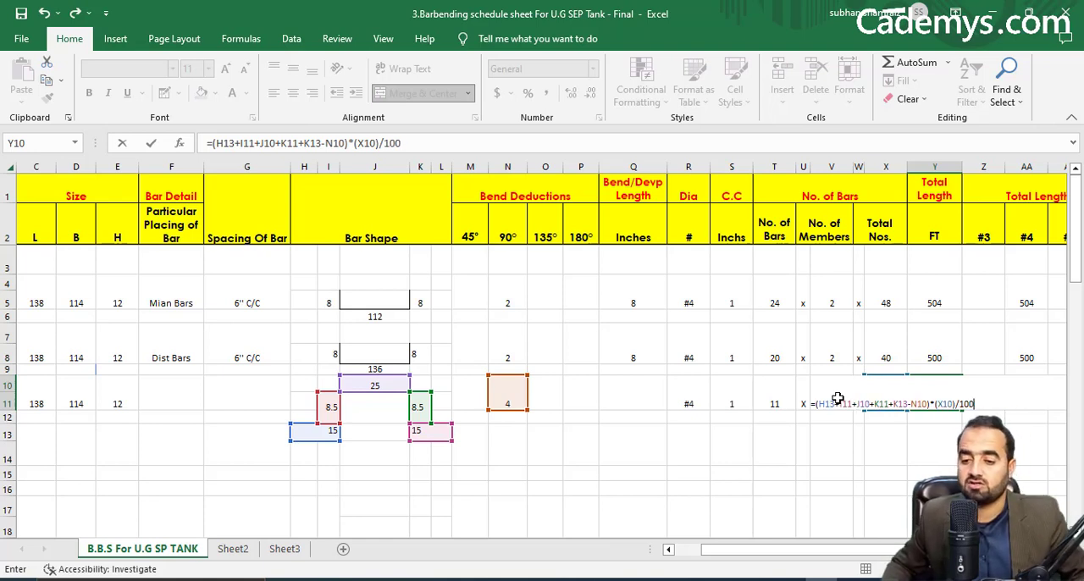
pyautogui.write('12')
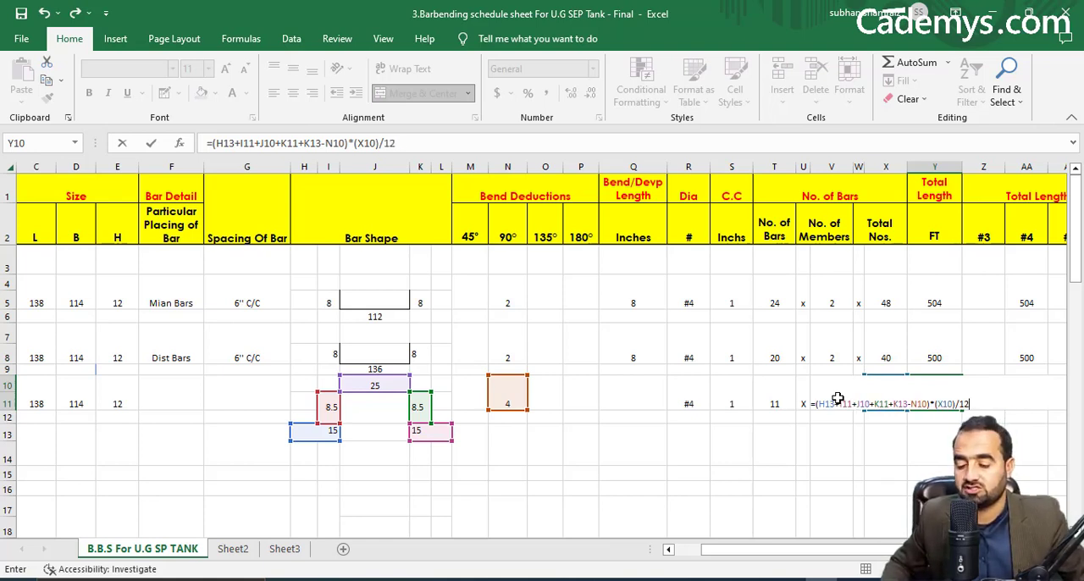
pyautogui.hotkey('shift', 'Tab')
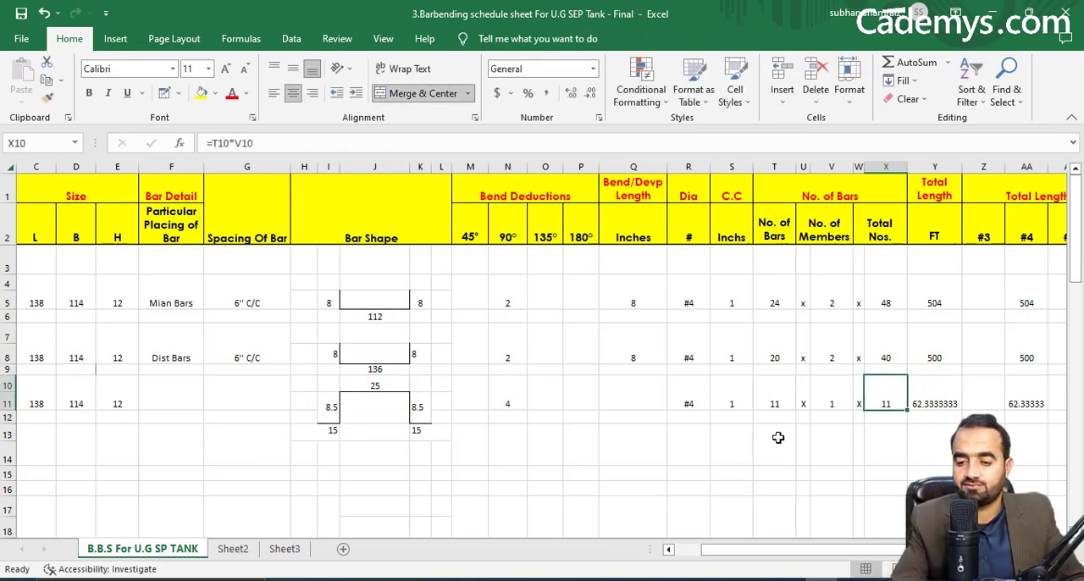
pyautogui.click(954, 400)
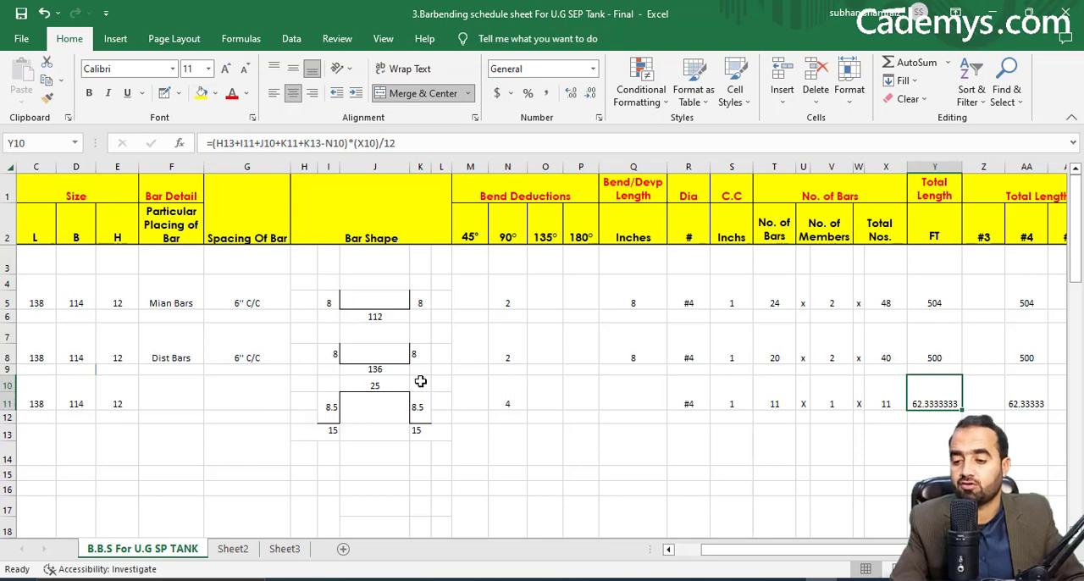
# Review the total length and weight summary rows at the end of the schedule, and return to the bar entries.
pyautogui.scroll(-1, 630, 445)
pyautogui.scroll(1, 630, 445)
pyautogui.moveTo(834, 549); pyautogui.dragTo(860, 549)
pyautogui.scroll(-9, 630, 424)
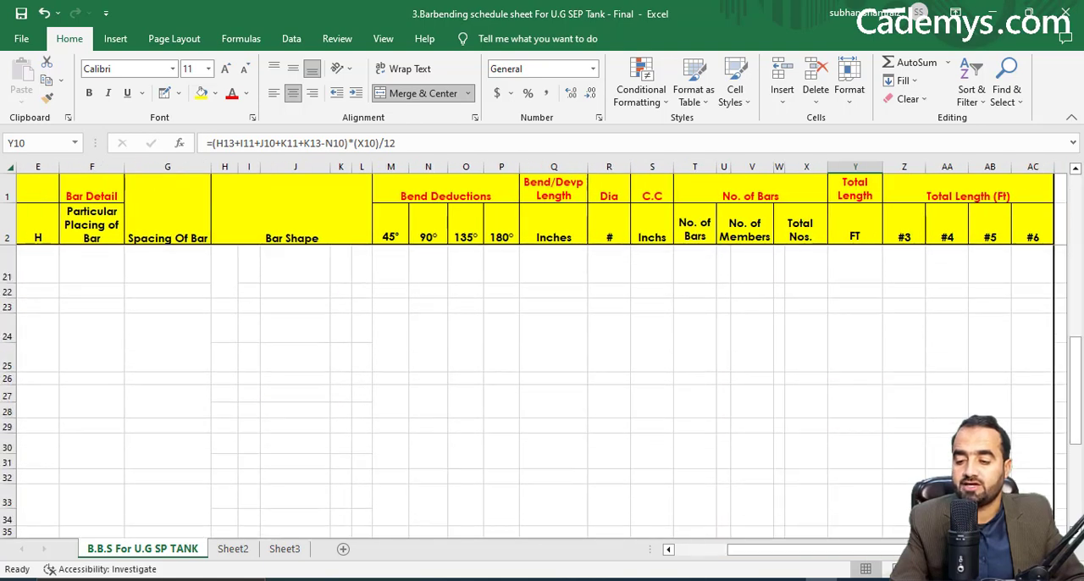
pyautogui.scroll(-1, 965, 410)
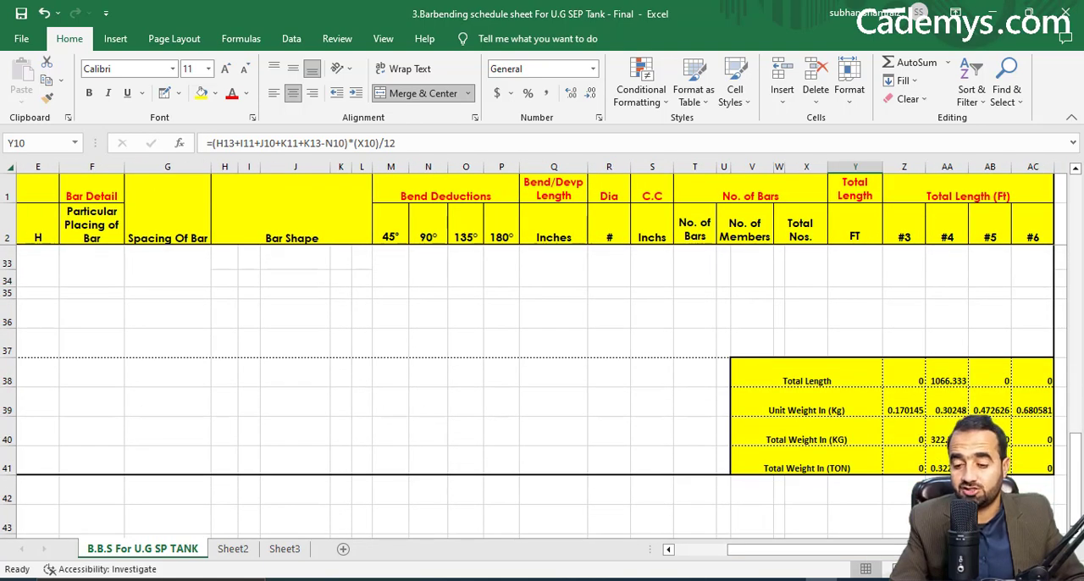
pyautogui.scroll(10, 898, 479)
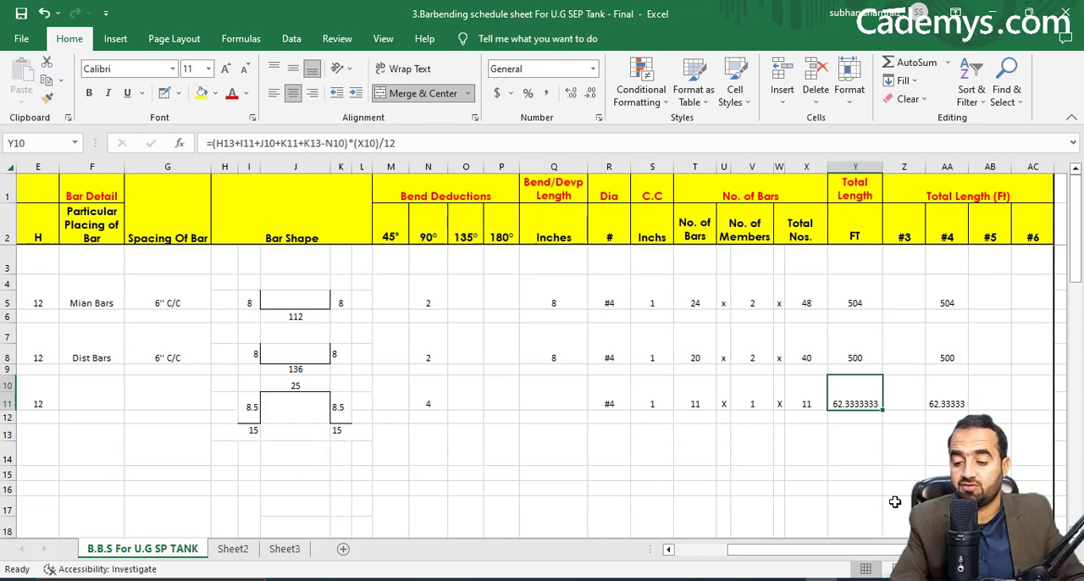
pyautogui.moveTo(896, 550); pyautogui.dragTo(756, 551)
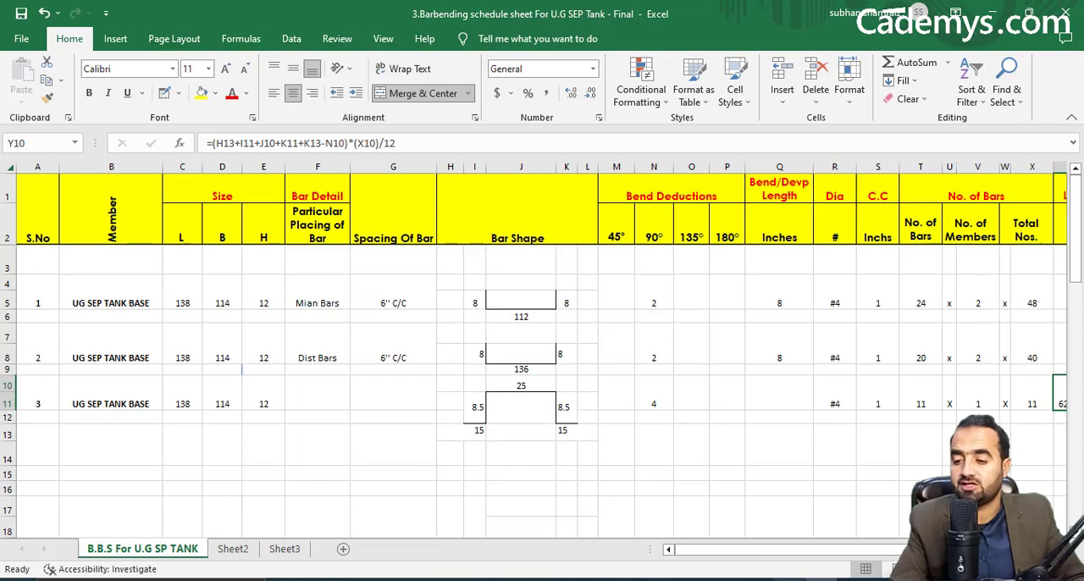
# Switch to the AutoCAD structure drawing and examine the underground septic tank plans and section reinforcement details.
pyautogui.hotkey('alt', 'Tab')
pyautogui.scroll(-2, 639, 339)
pyautogui.scroll(3, 710, 314)
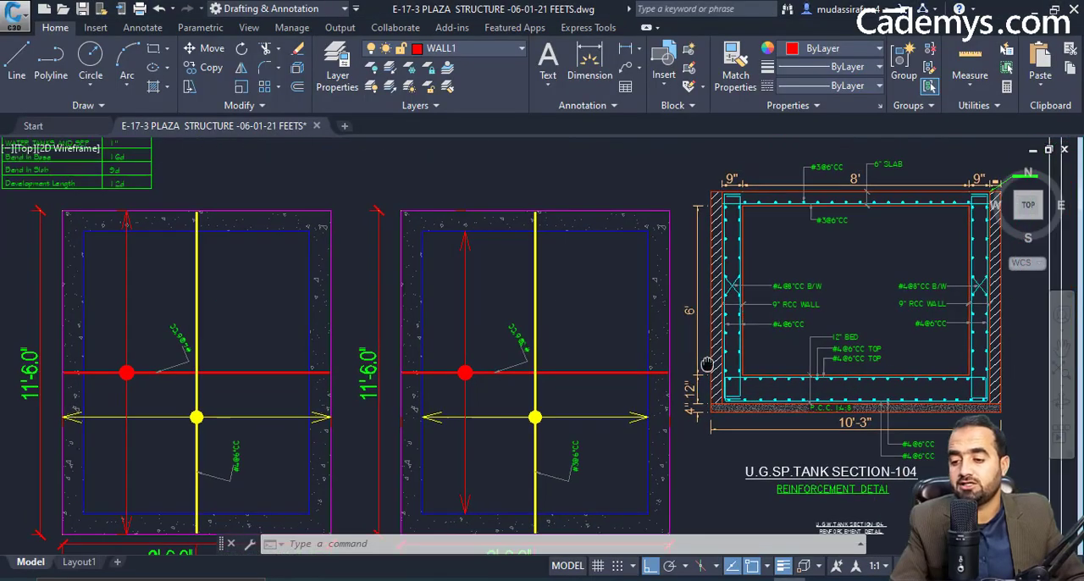